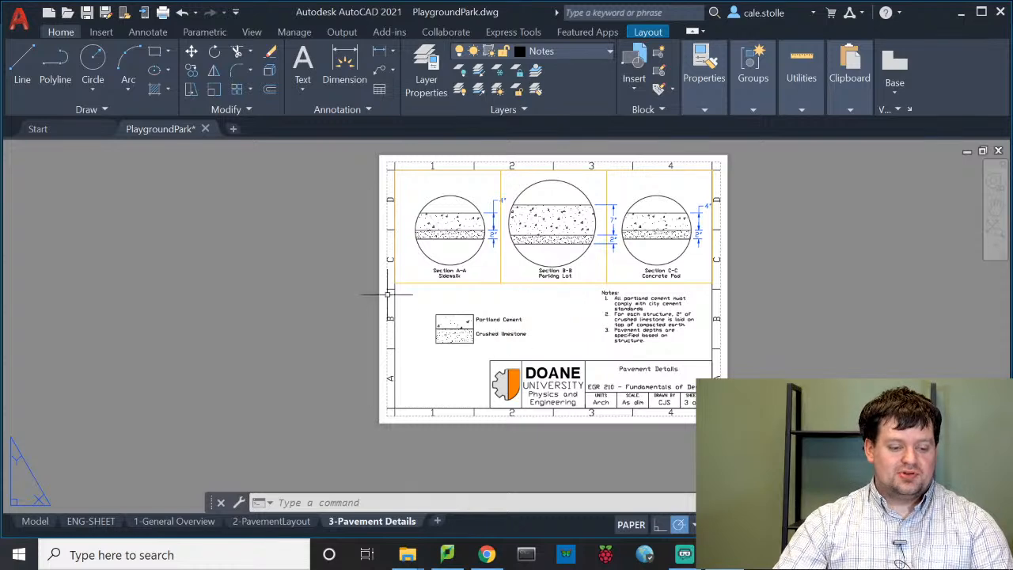
Step: Review the existing sheets 2-PavementLayout, 1-General Overview and 3-Pavement Details
left_click(266, 522)
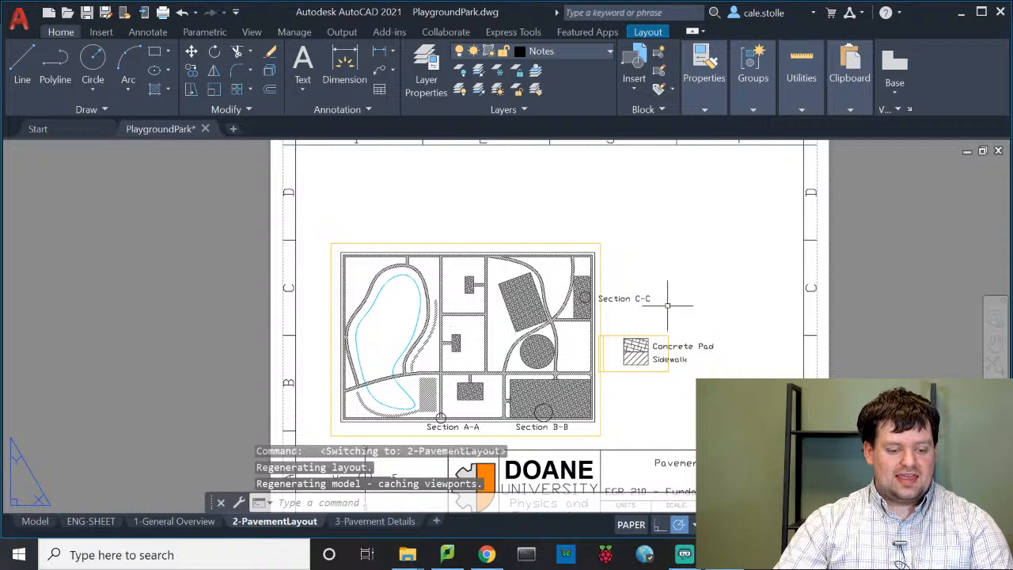
middle_click_drag(678, 341, 710, 267)
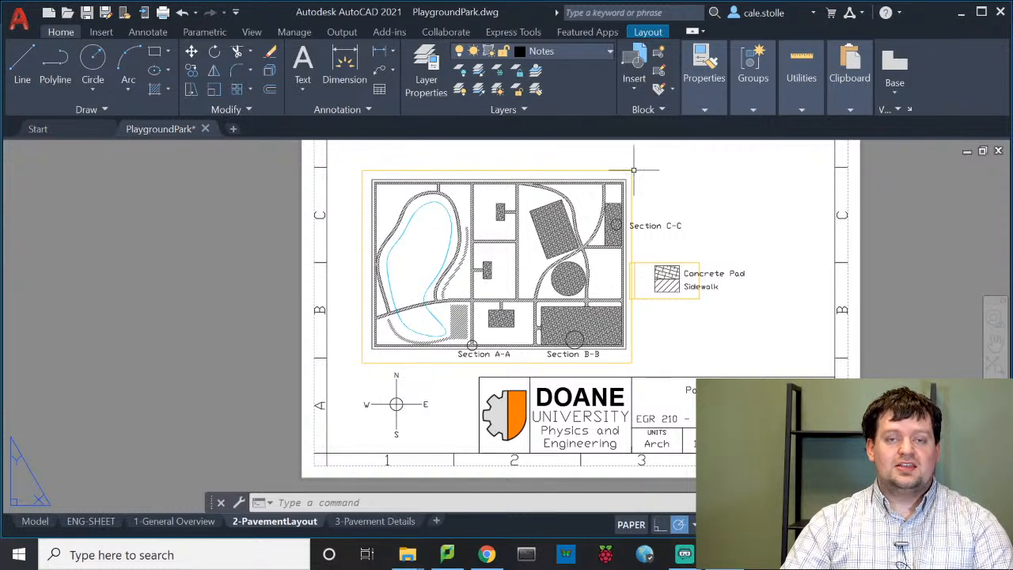
mouse_move(633, 169)
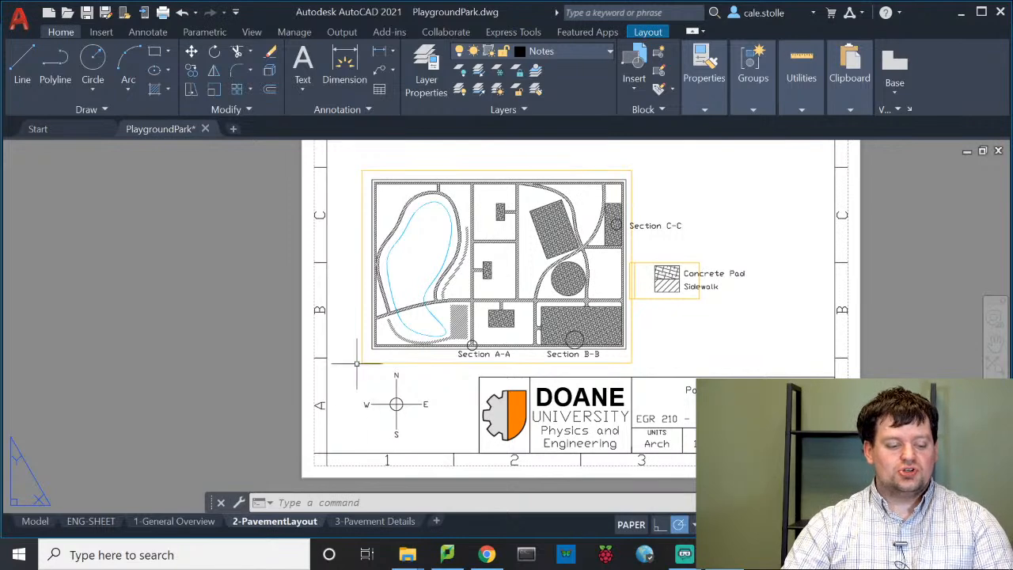
left_click(144, 524)
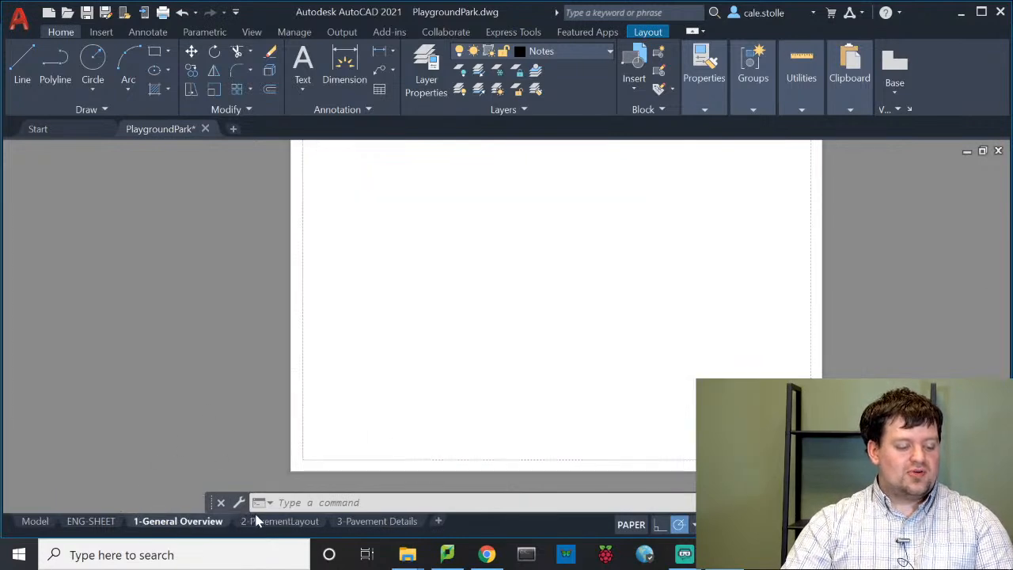
left_click(277, 521)
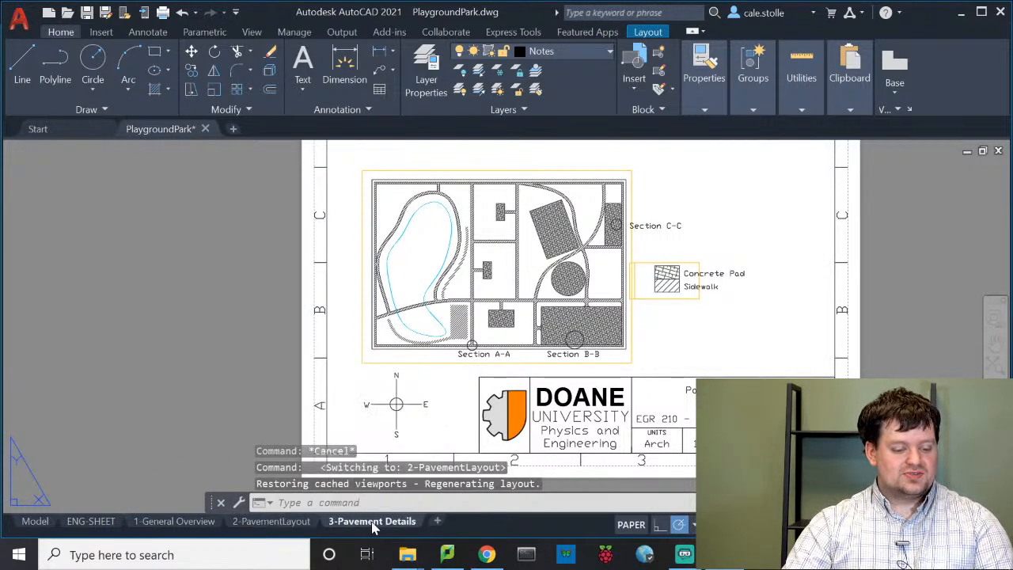
left_click(368, 523)
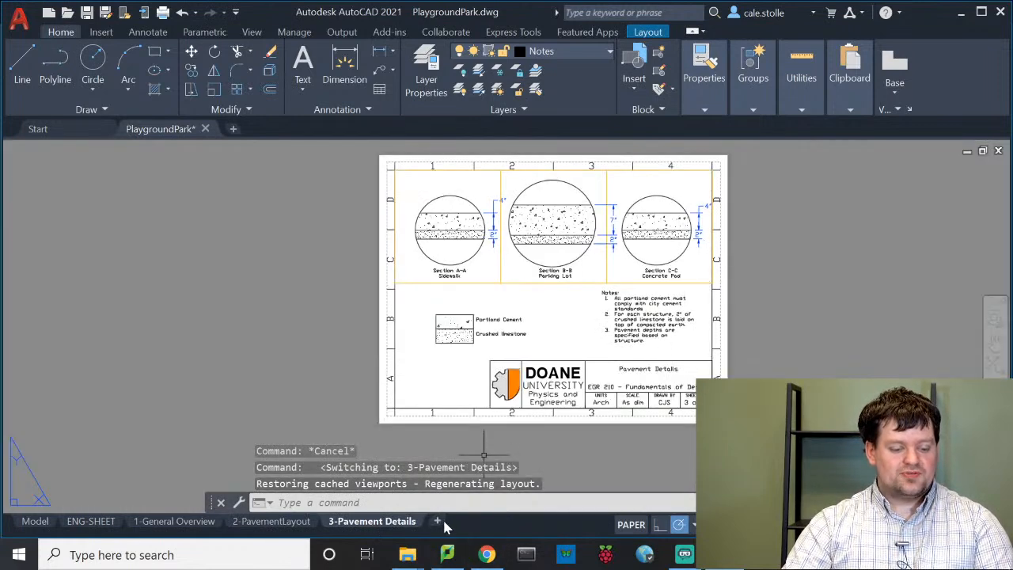
left_click(438, 522)
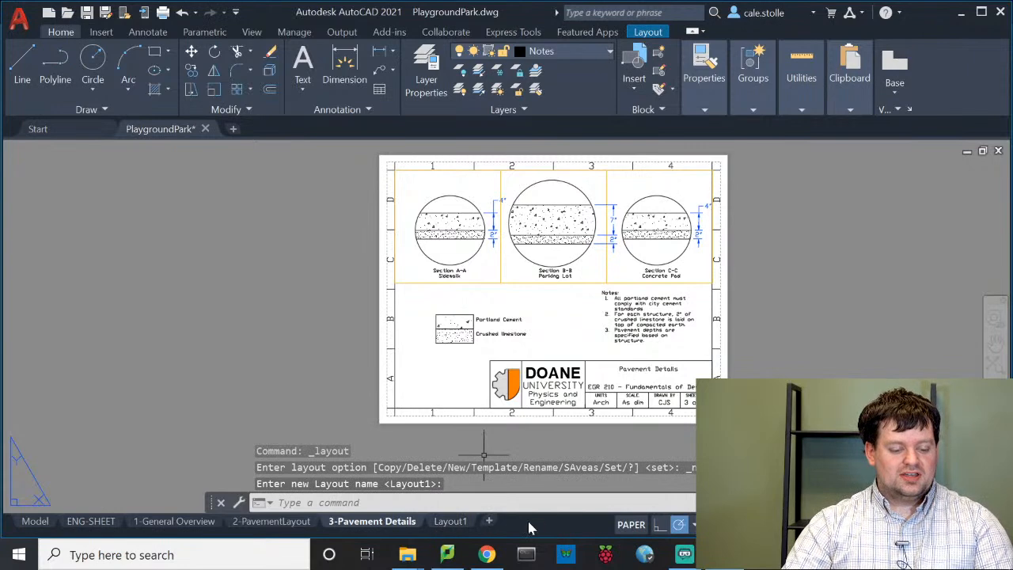
left_click(450, 524)
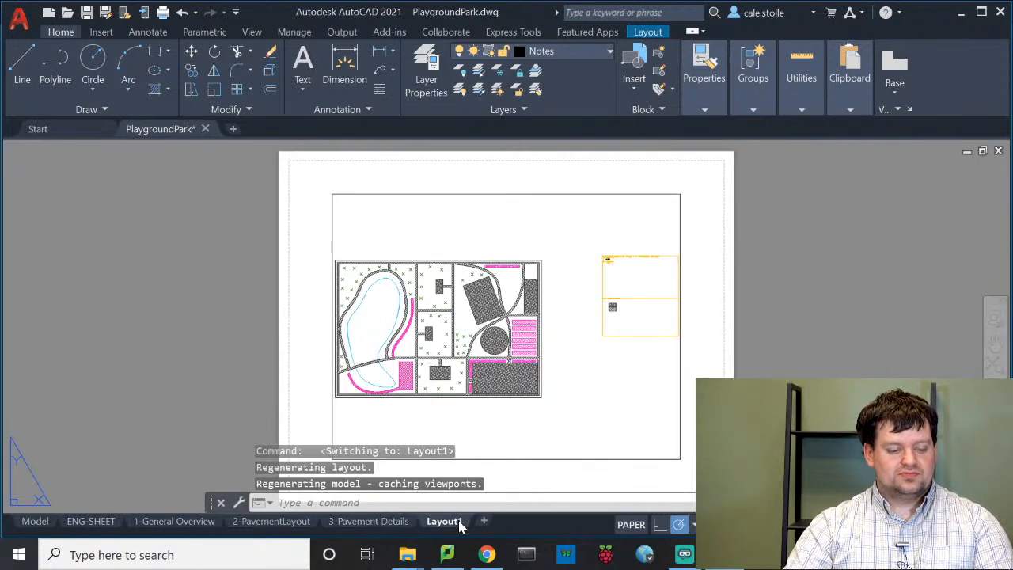
right_click(460, 524)
left_click(533, 317)
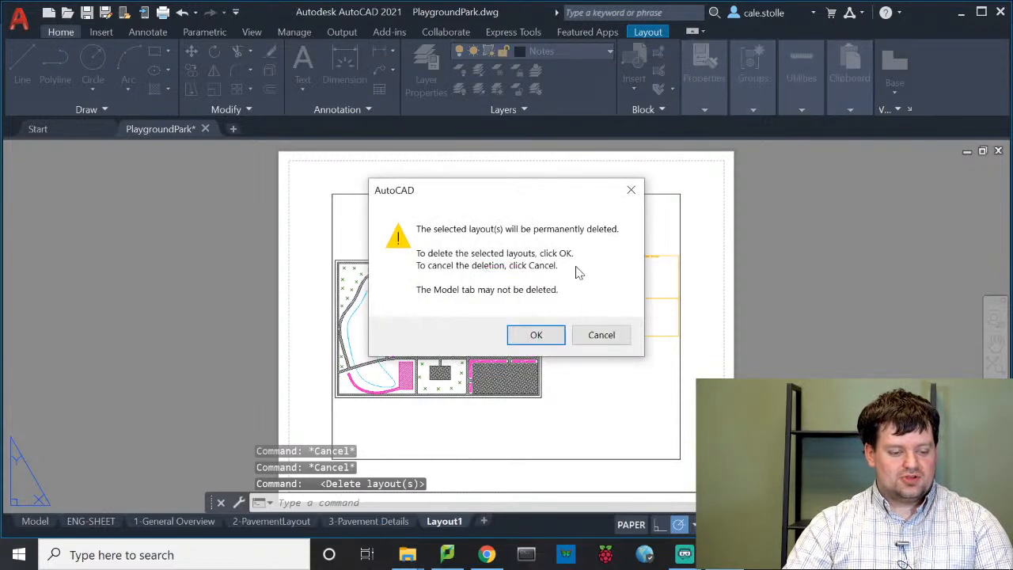
left_click(536, 335)
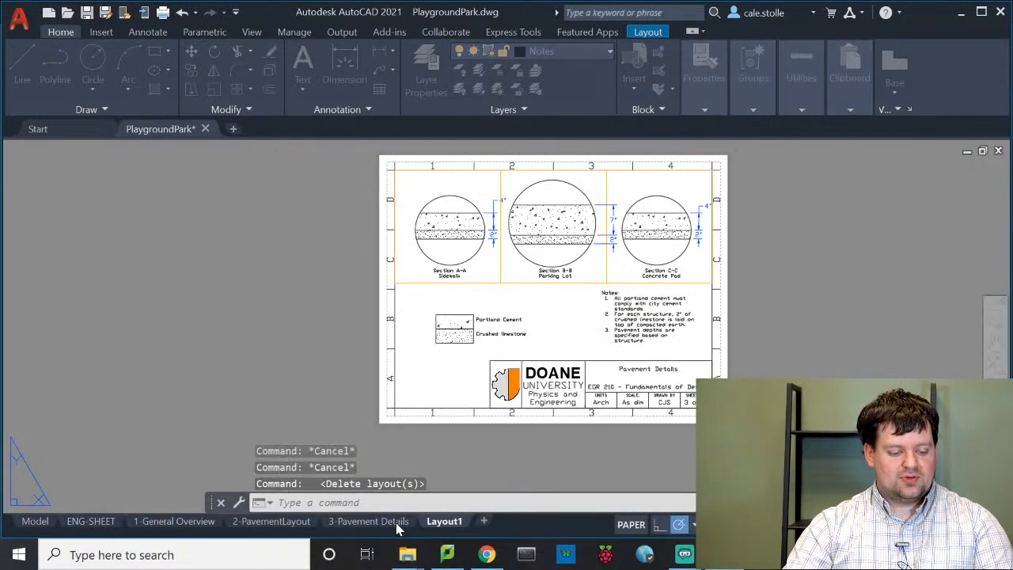
Step: Insert the ENG-SHEET layout from the DrawingTemplate.dwt template and open the new layout
right_click(399, 526)
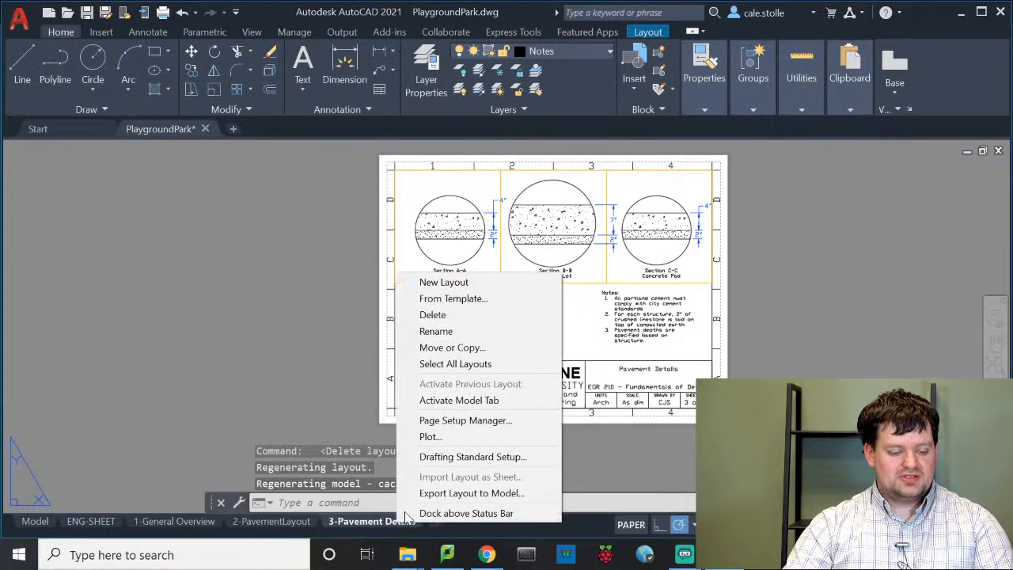
left_click(473, 299)
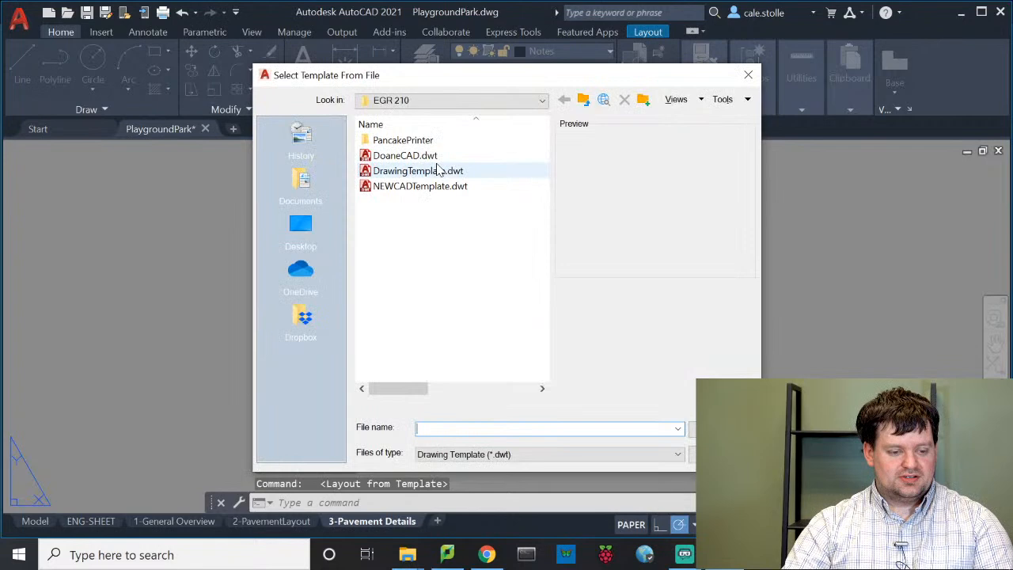
double_click(438, 170)
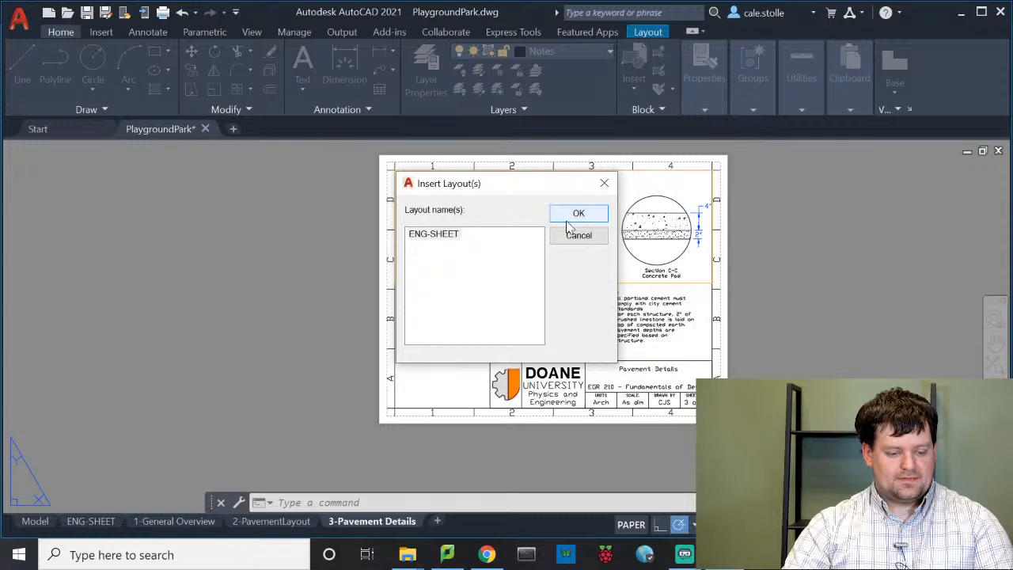
left_click(570, 218)
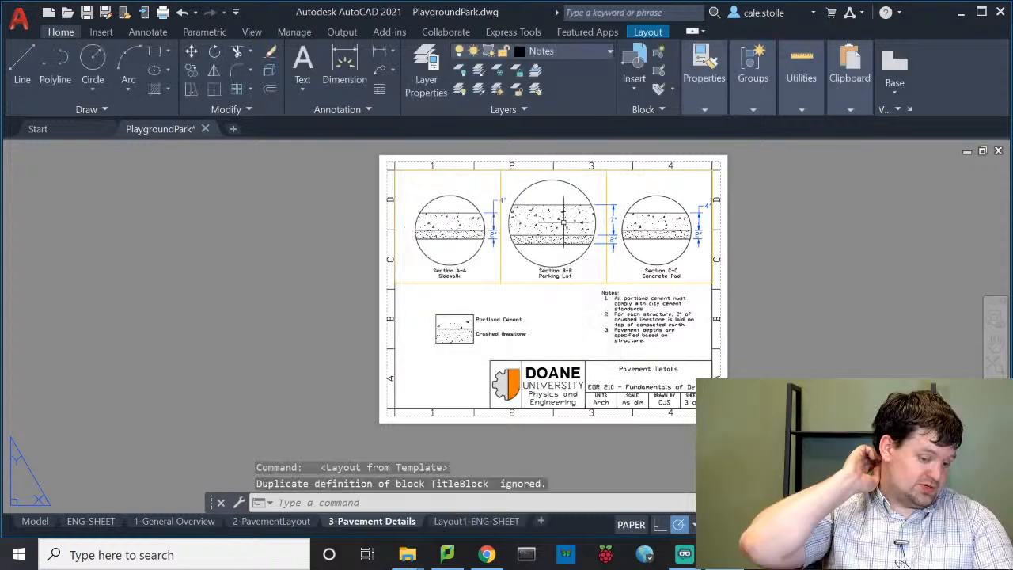
left_click(465, 522)
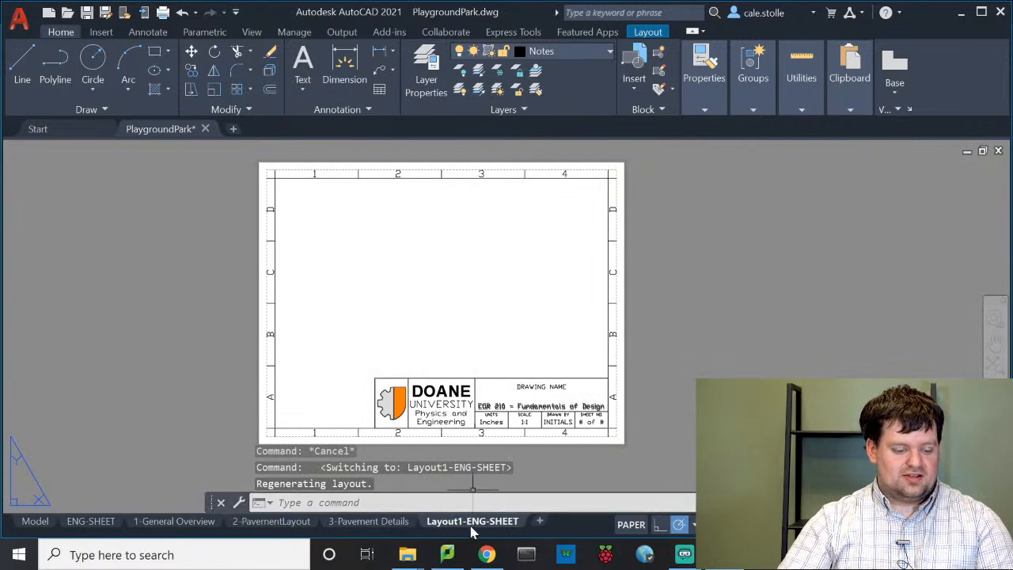
Step: Rename the newly inserted layout as "4-Foliage Layout"
double_click(470, 521)
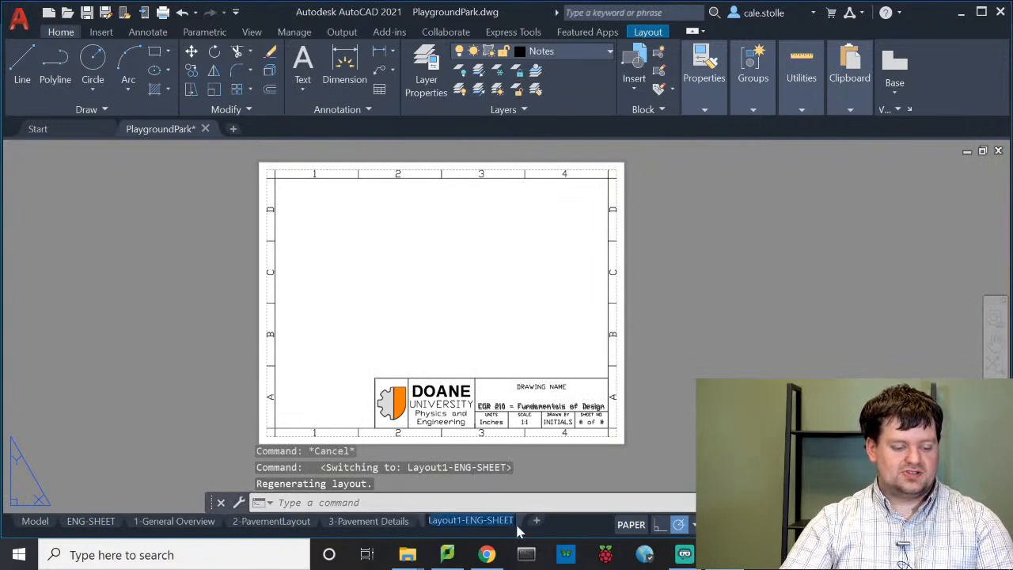
type("4")
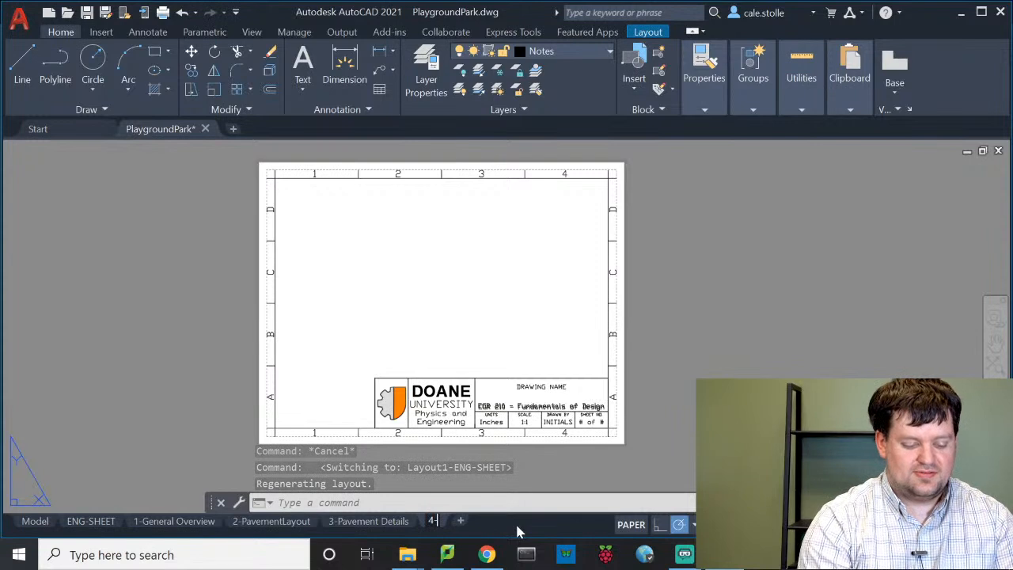
type("-Foliage")
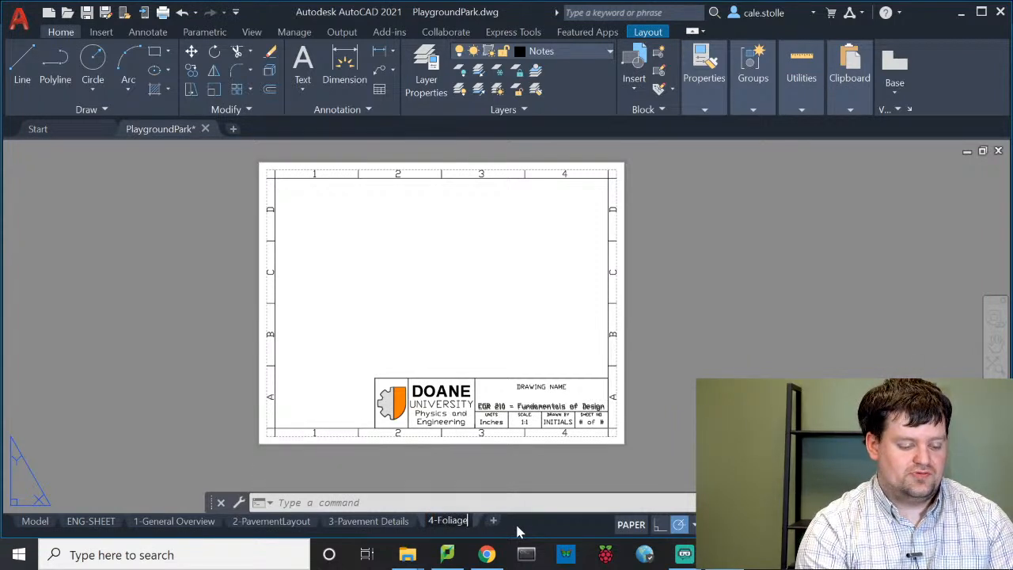
type(" Layout")
key("Return")
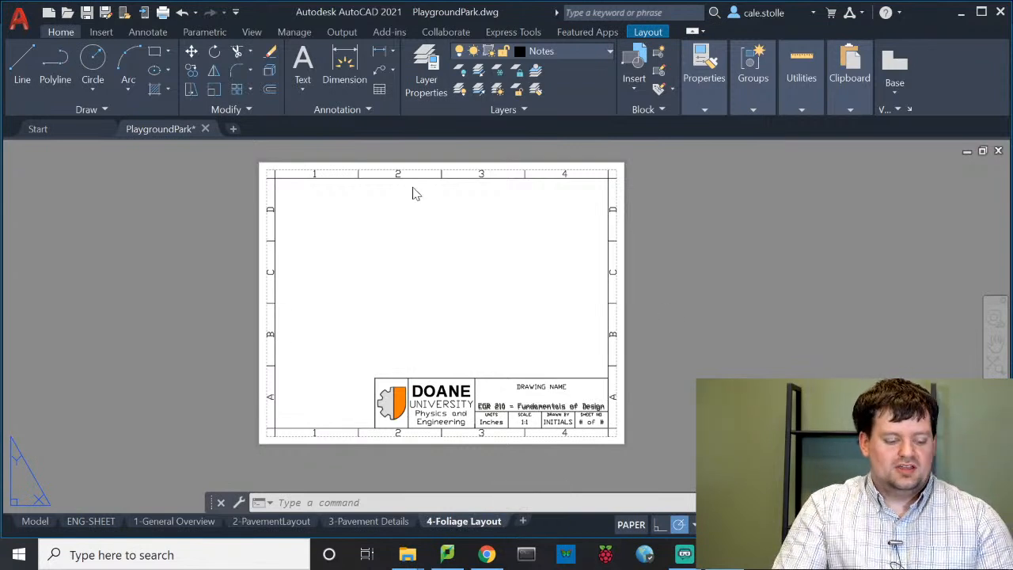
Step: Set the title block's drawing name attribute to "Foliage Layout" and clear its class name attribute
scroll(532, 396, "up", 4)
double_click(544, 377)
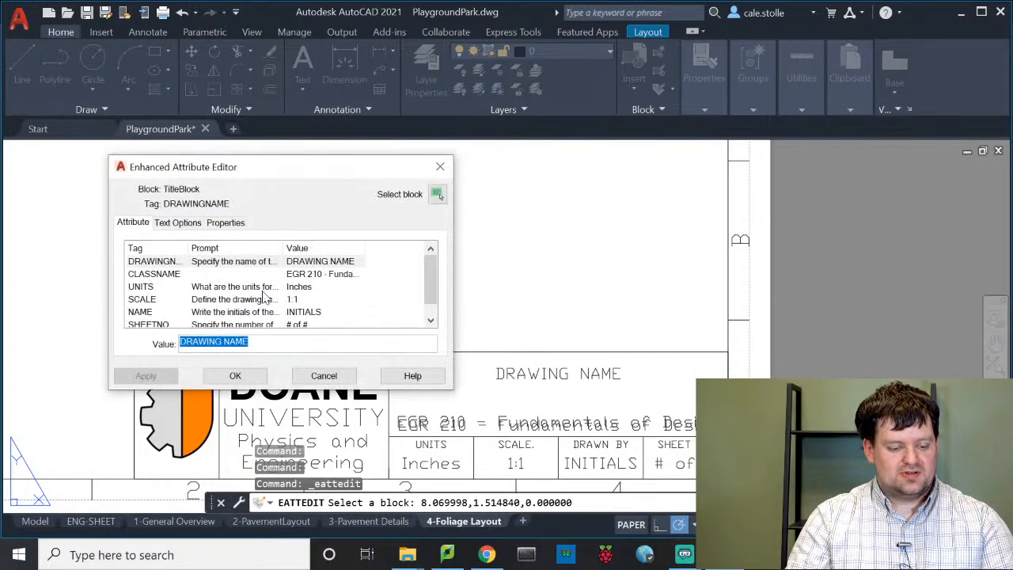
left_click(329, 263)
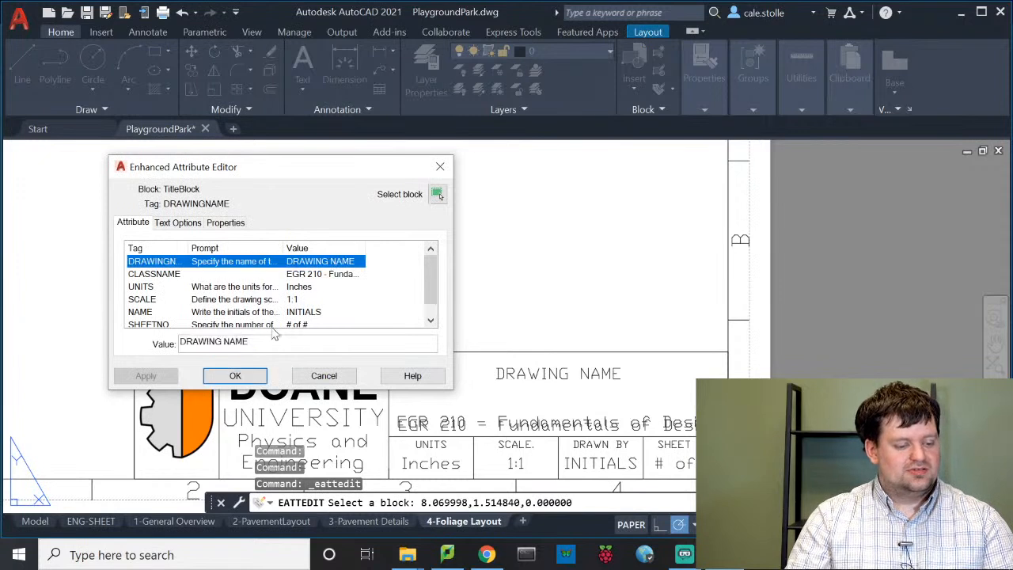
left_click_drag(267, 343, 86, 350)
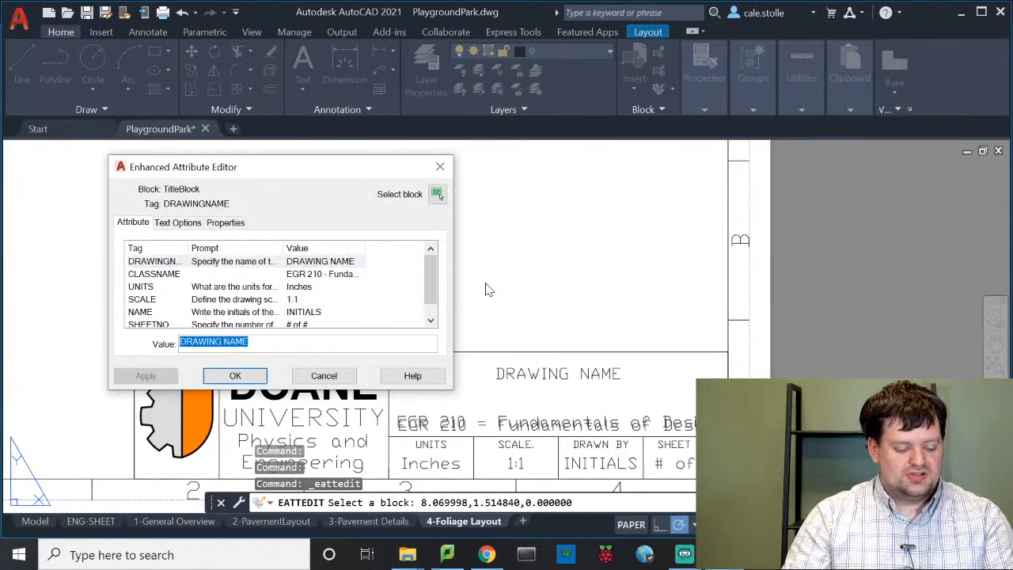
type("Foliage La")
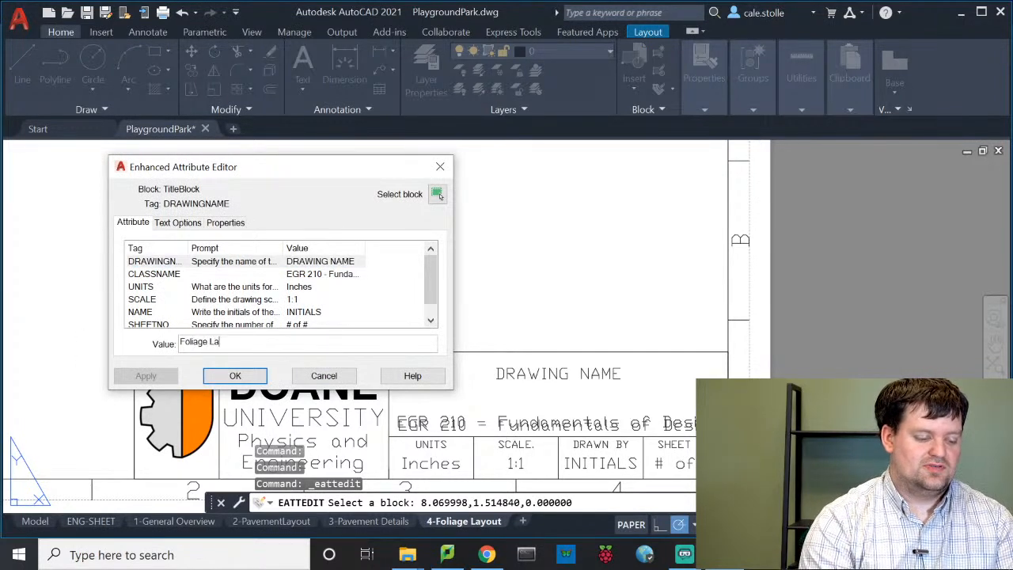
type("yout")
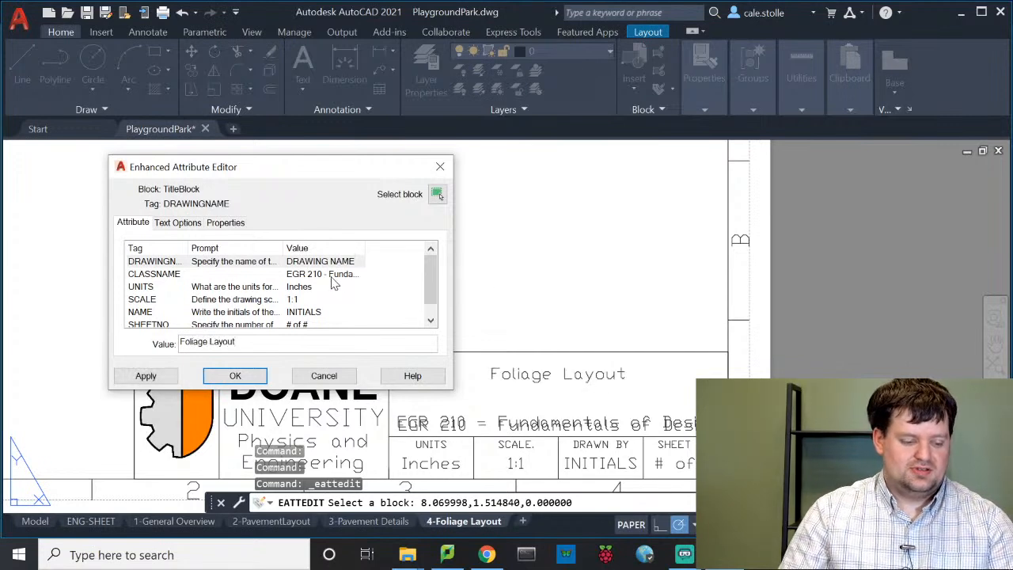
key("Return")
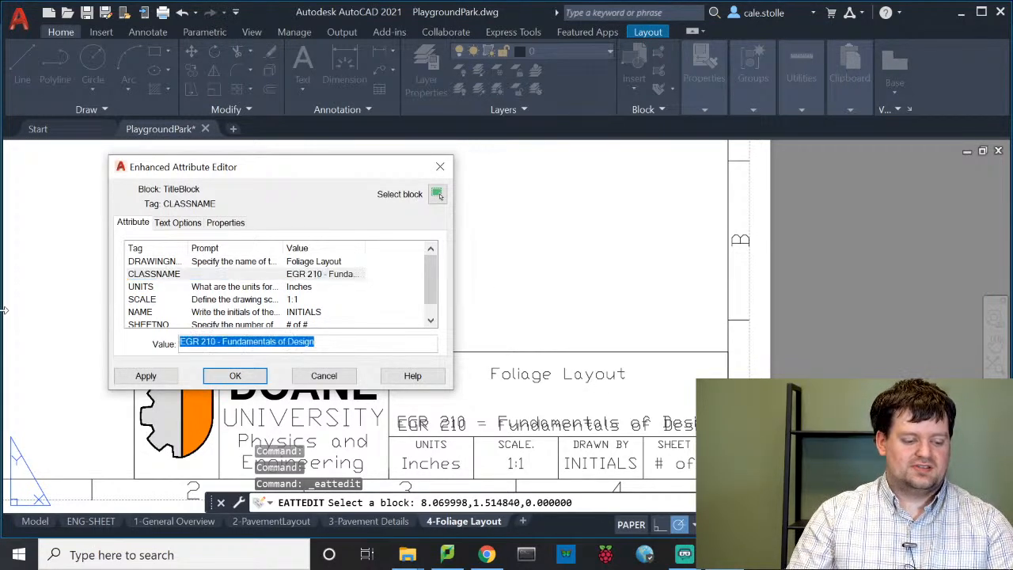
key("BackSpace")
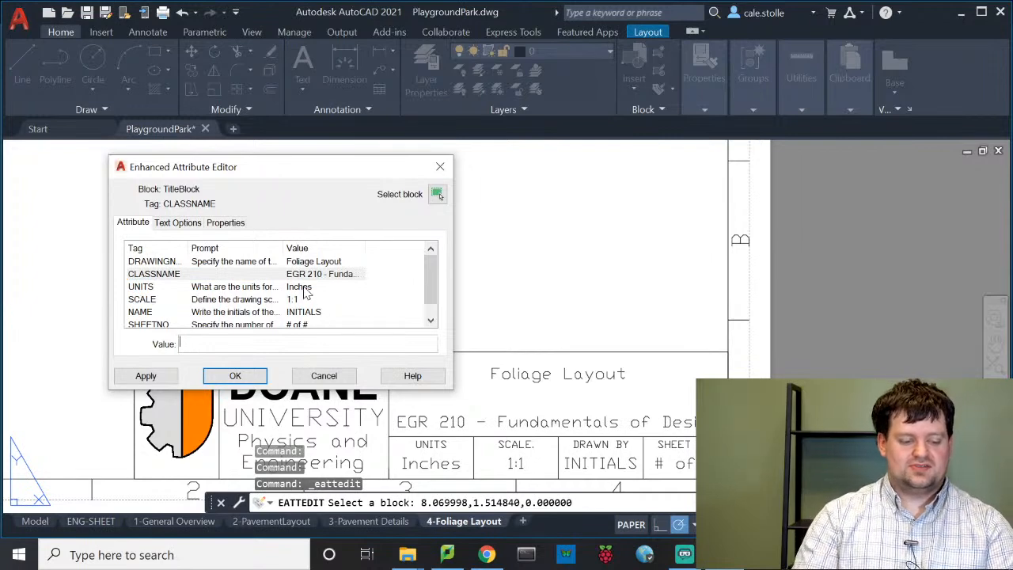
key("Return")
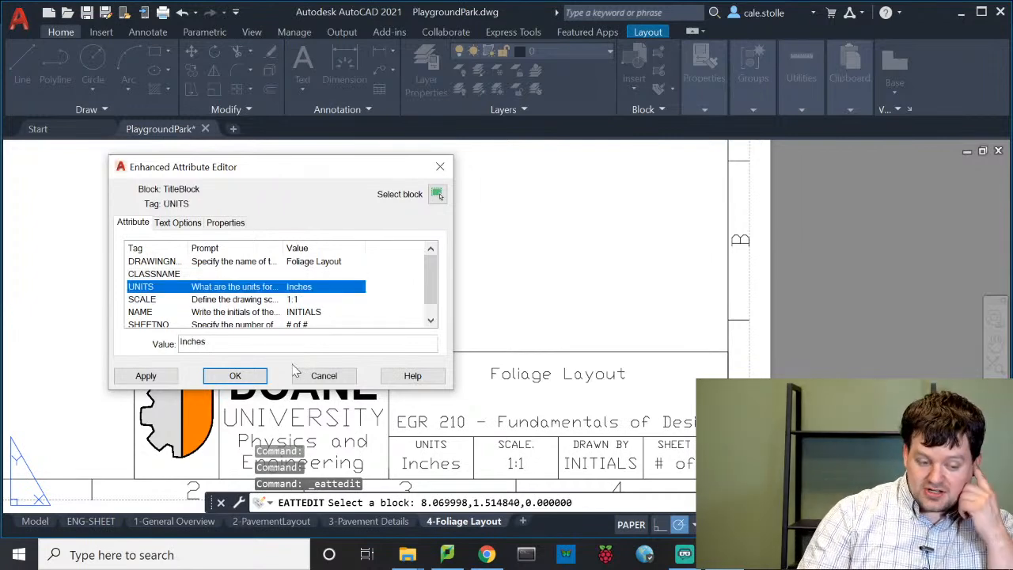
Step: Set the title block's units attribute to "Arch" and its scale attribute to 1":100'
type("Arch")
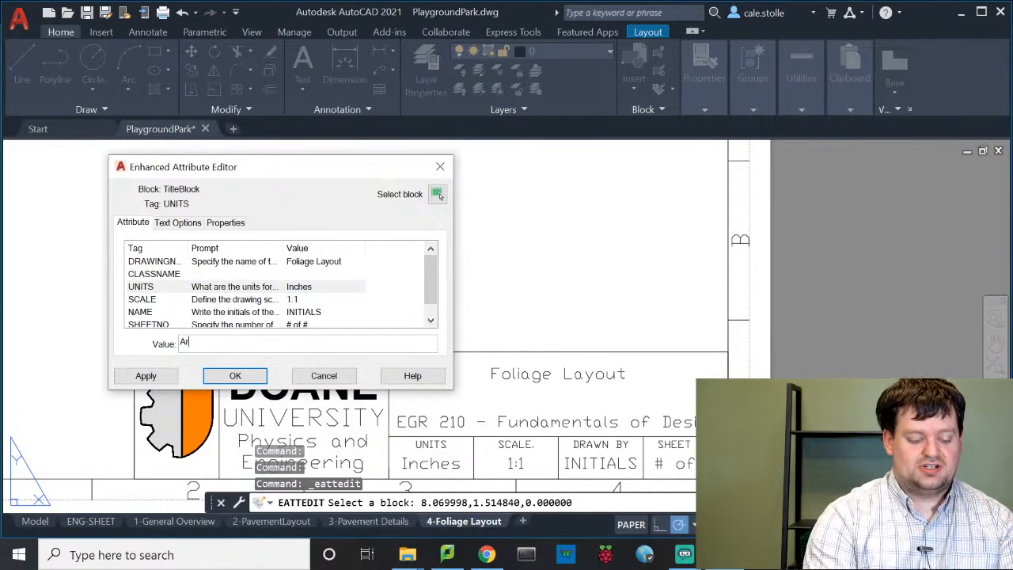
left_click(295, 300)
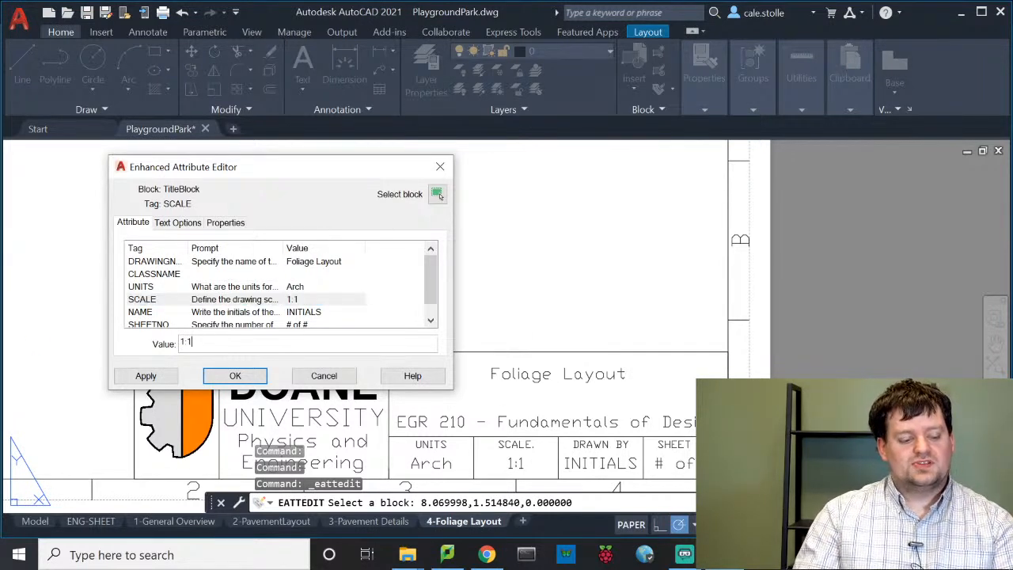
key("ctrl+a")
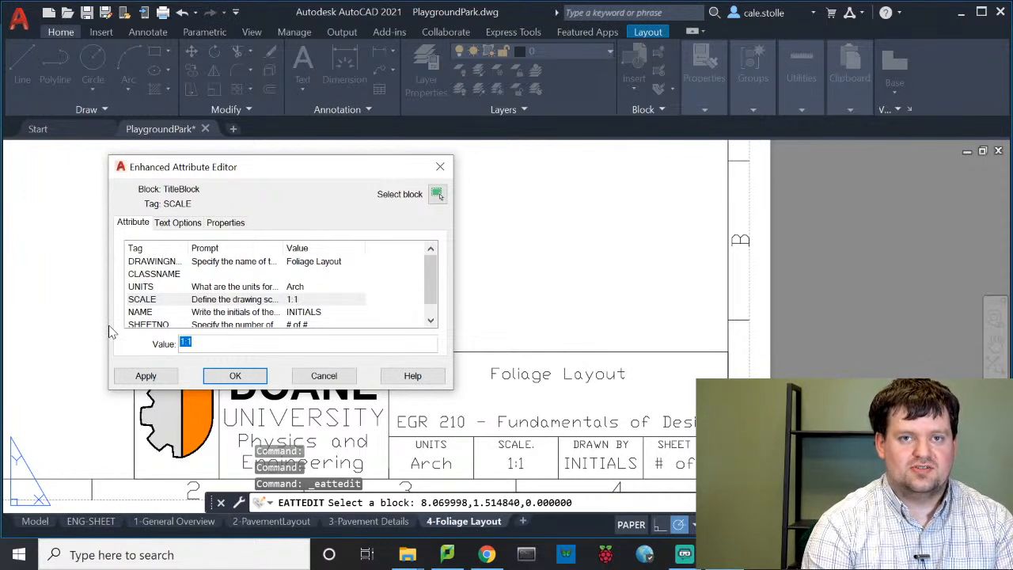
type("1")
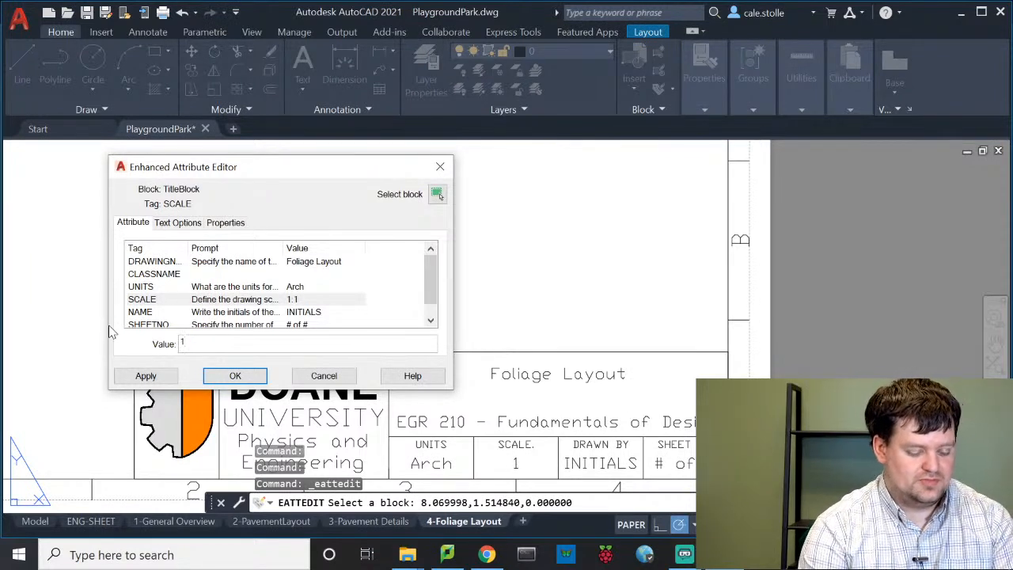
type(":")
key("BackSpace")
type("\":100'")
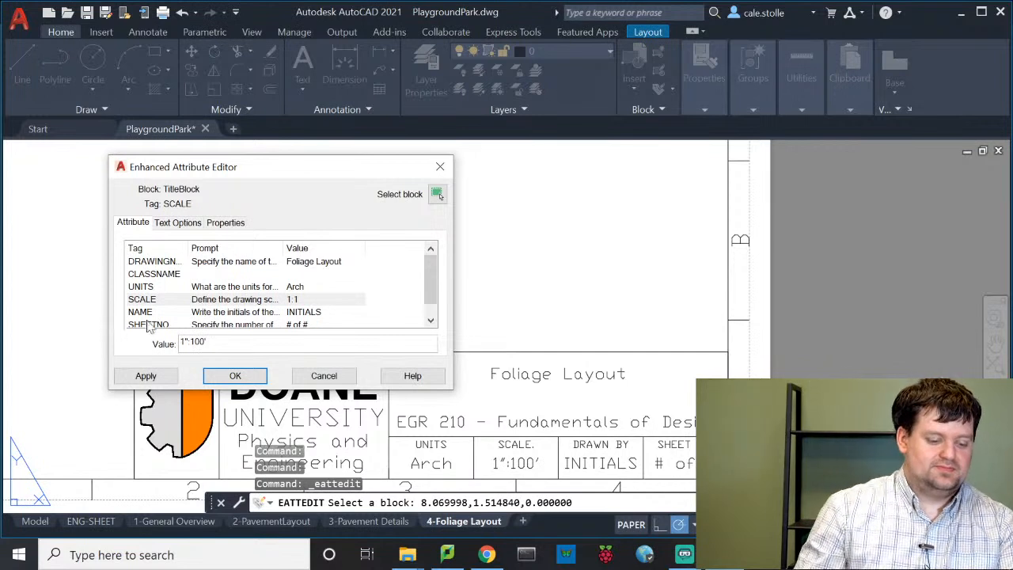
Step: Set the title block's name attribute to the drafter's initials and its sheet number attribute to "4 of #"
left_click(315, 314)
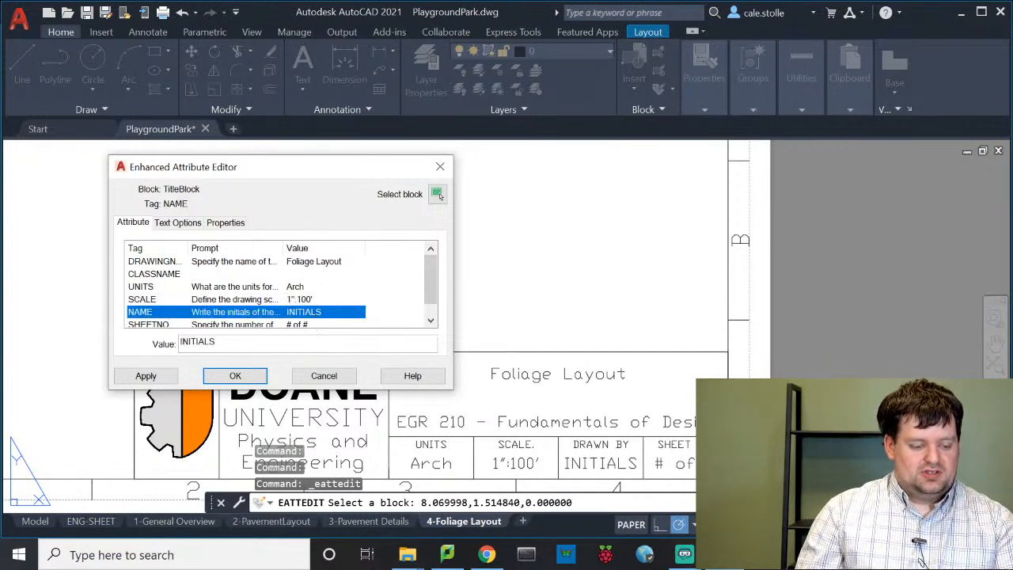
key("Tab")
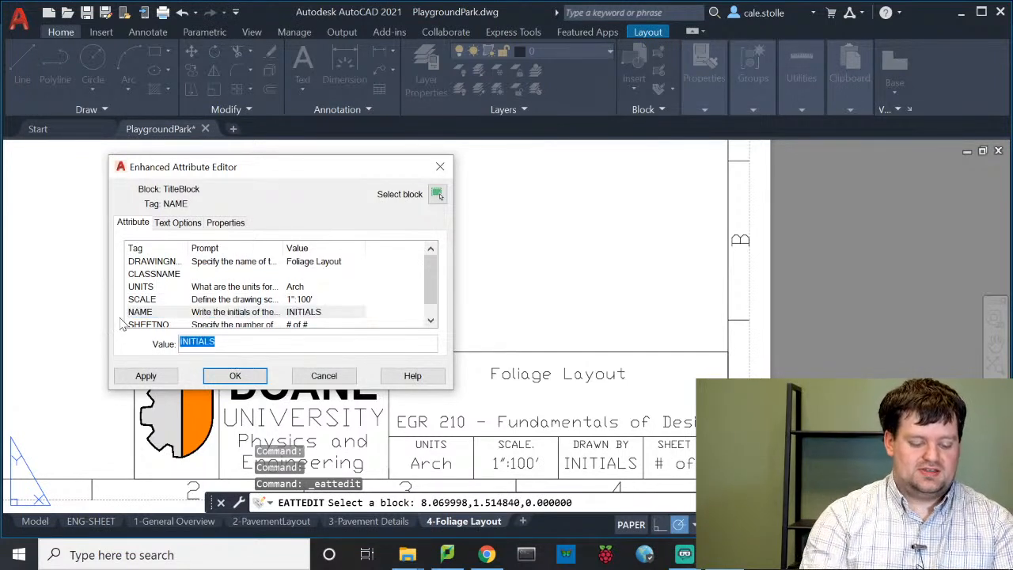
type("CJS")
left_click(308, 325)
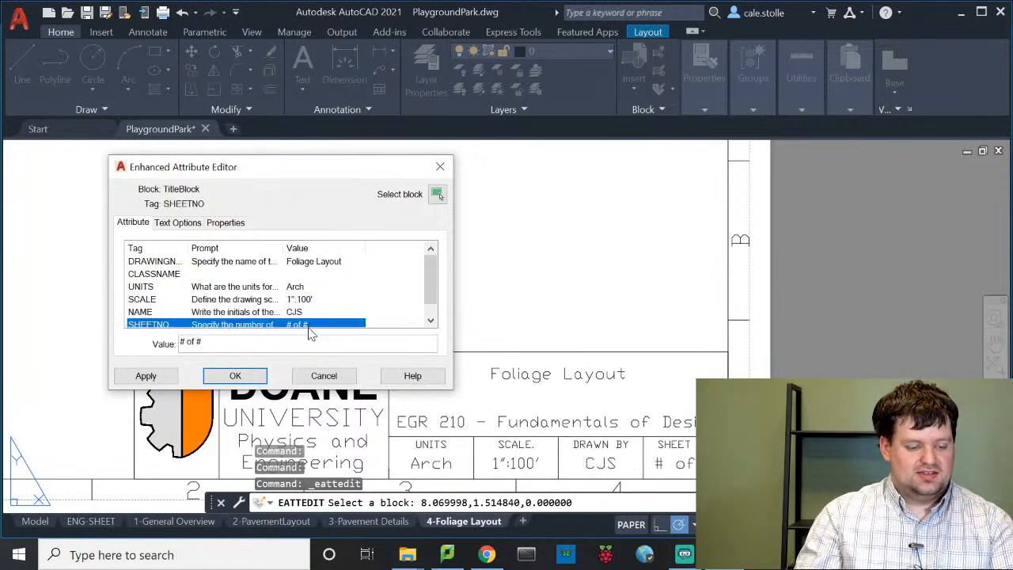
key("Tab")
left_click(187, 342)
type("4")
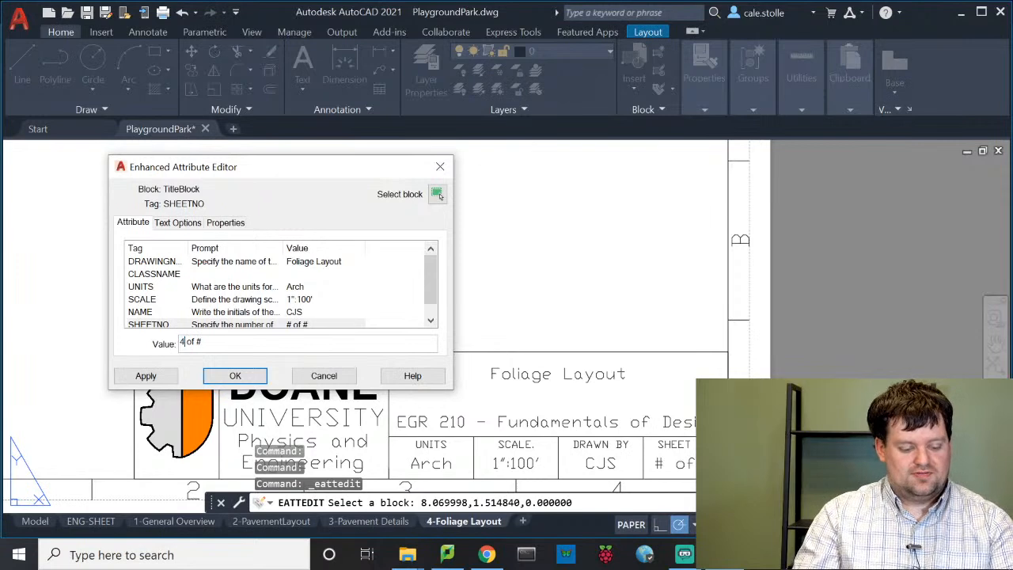
left_click(237, 377)
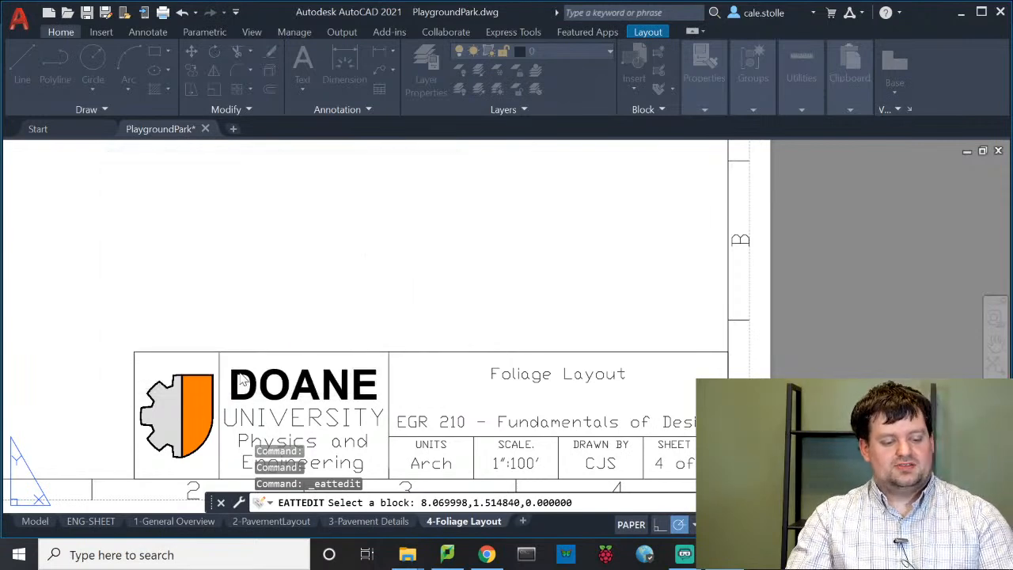
Step: Create a rectangular viewport spanning the full inner border of the 4-Foliage Layout sheet
middle_click_drag(376, 355, 629, 369)
scroll(628, 368, "down", 2)
scroll(617, 361, "down", 3)
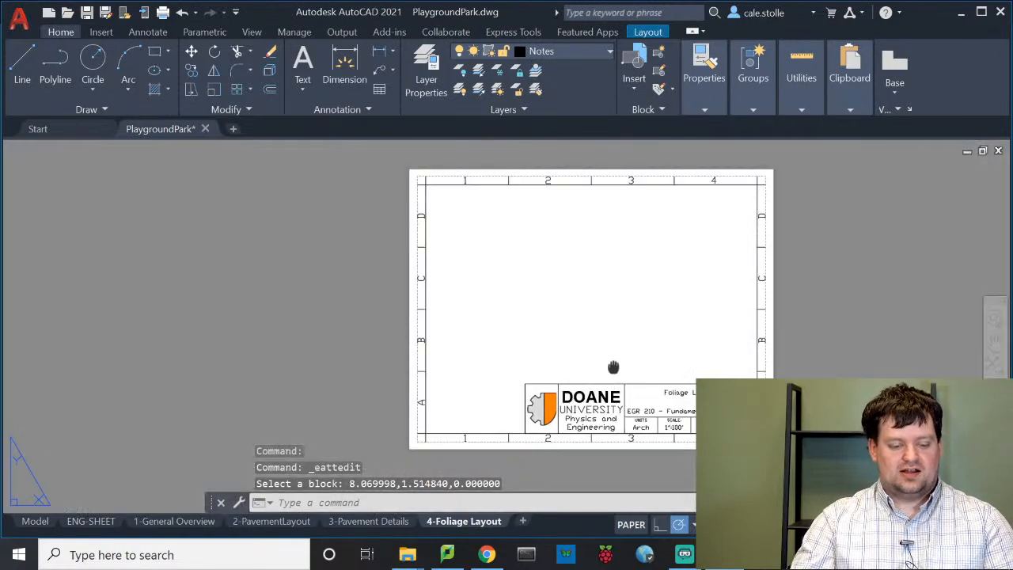
scroll(588, 369, "up", 1)
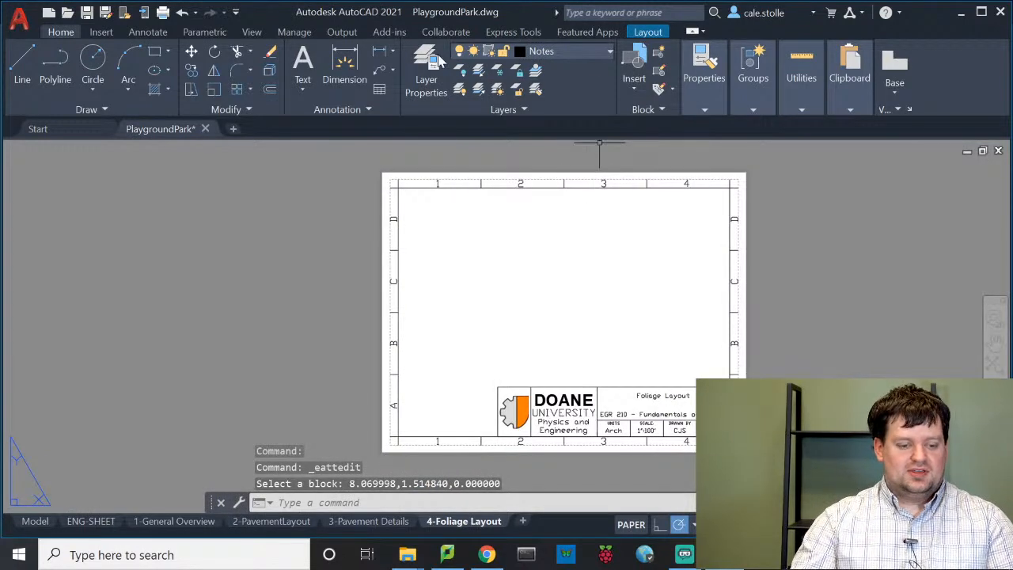
left_click(648, 32)
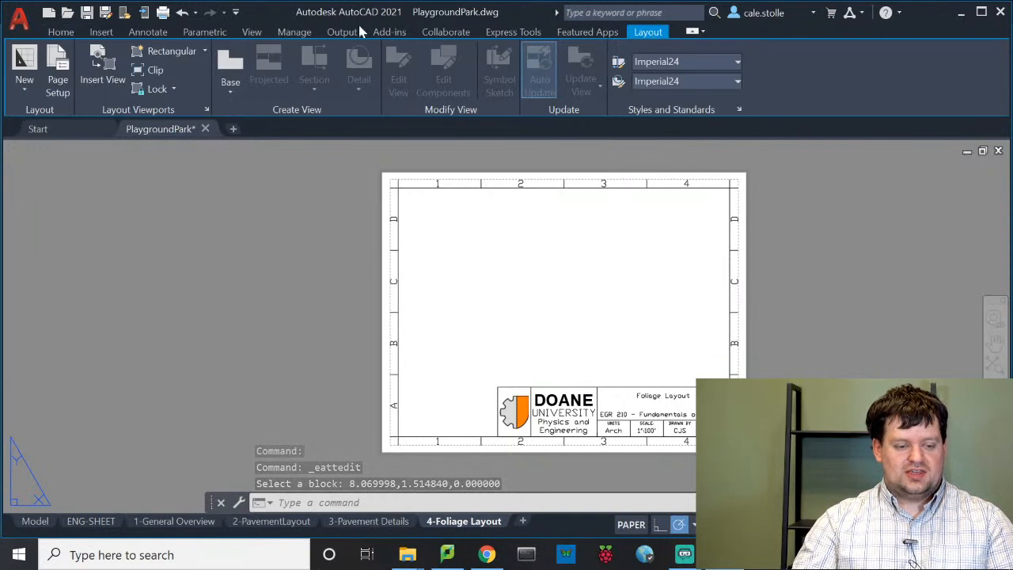
left_click(173, 51)
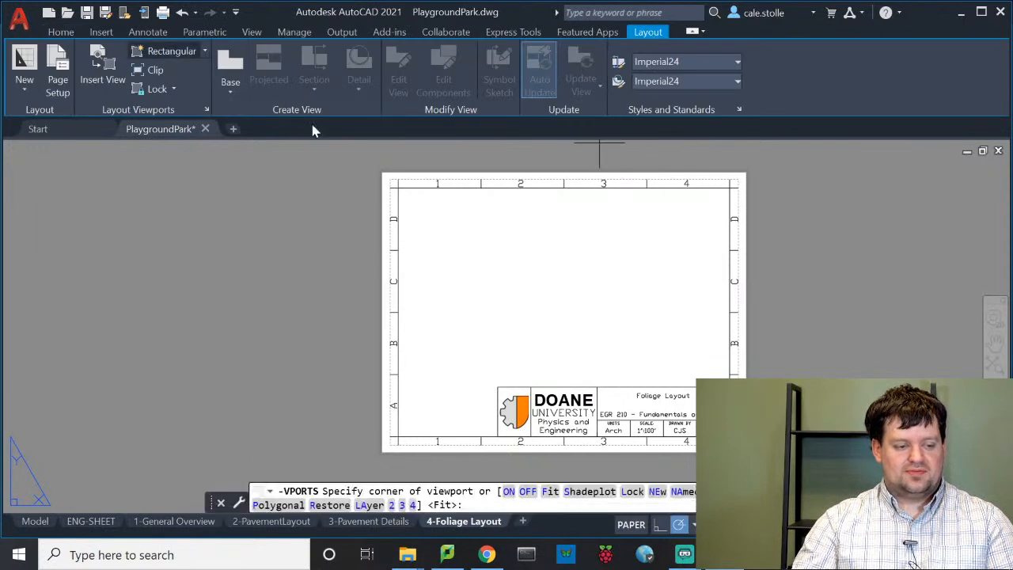
left_click(399, 188)
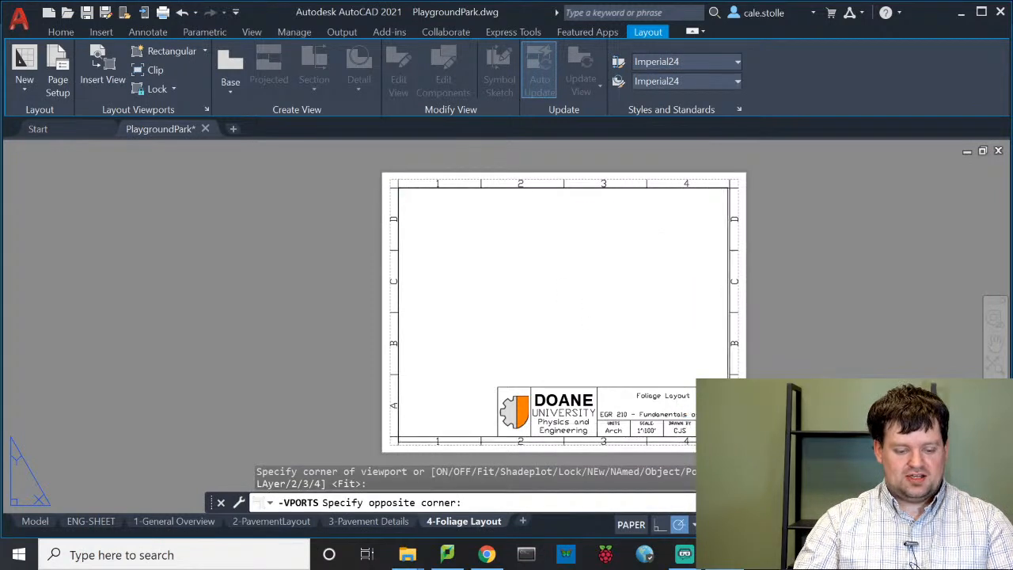
left_click(730, 436)
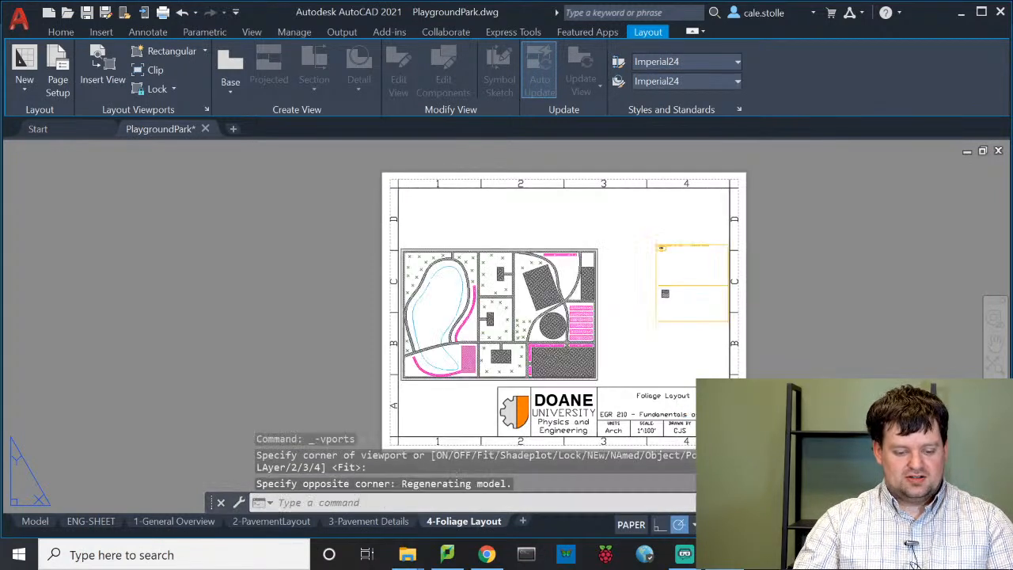
Step: Assign the new viewport to the VIEWPORTS layer
left_click(496, 189)
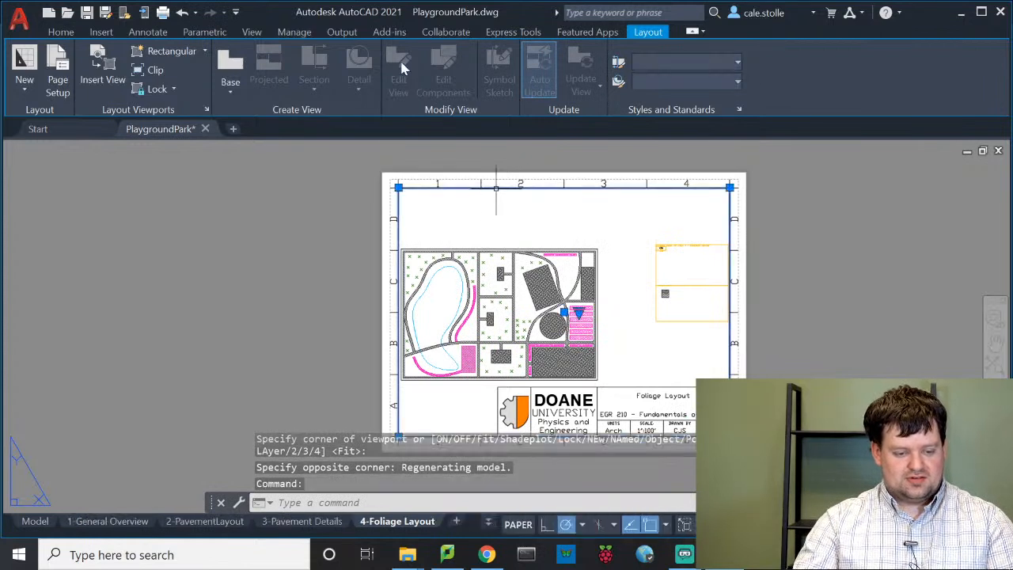
left_click(60, 31)
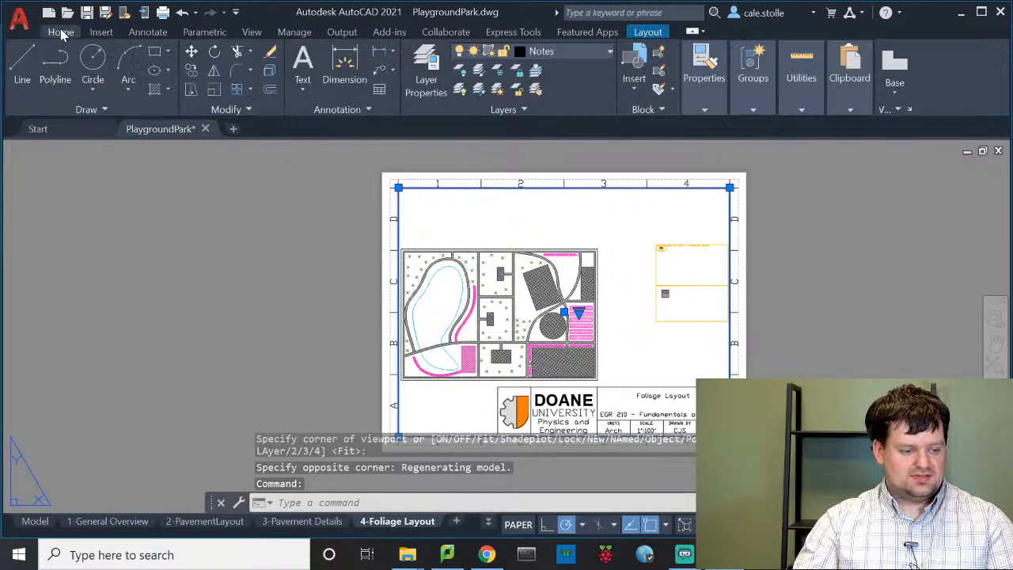
left_click(554, 51)
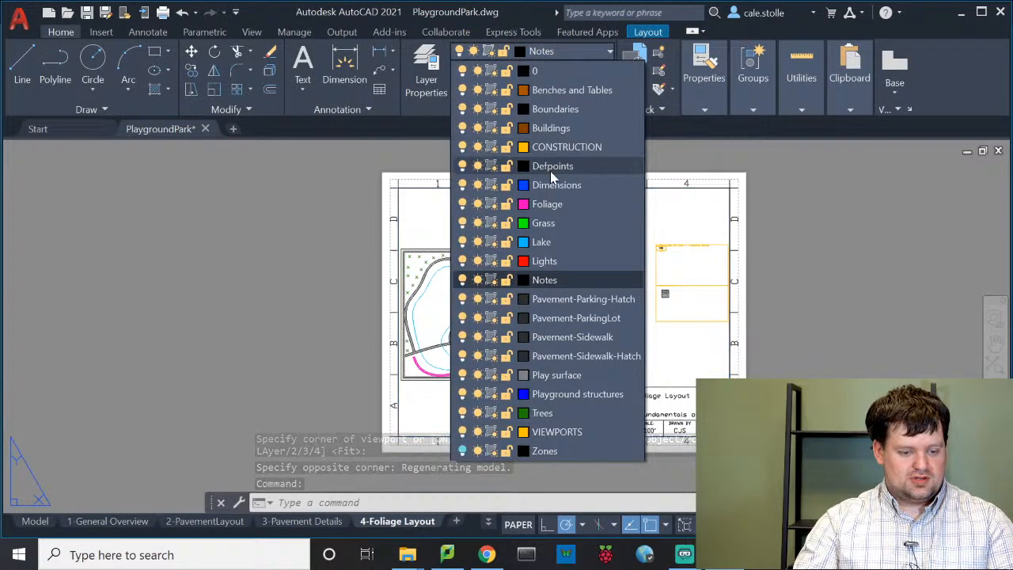
left_click(556, 433)
key("Escape")
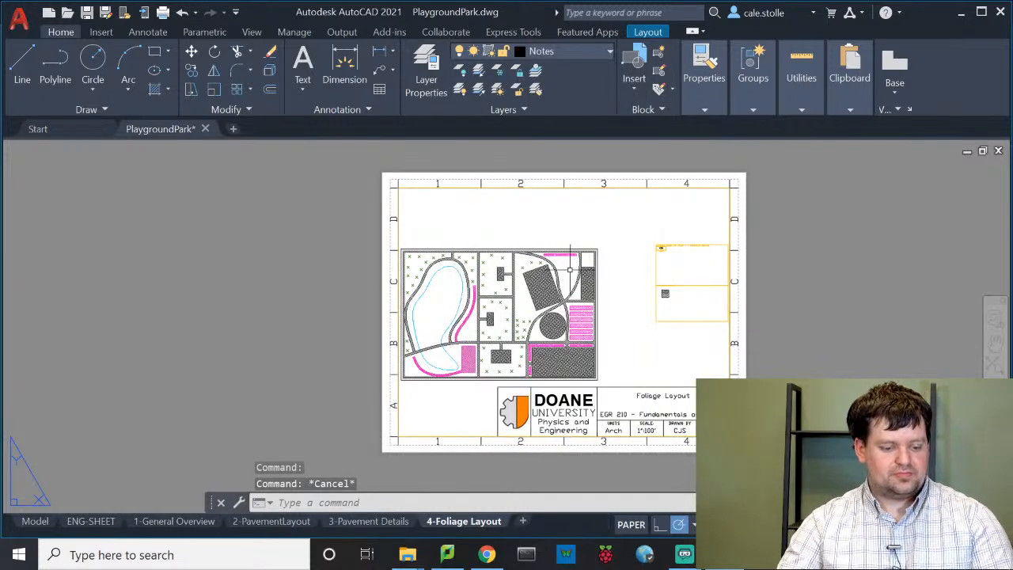
Step: Activate the viewport's model space and zoom it to a scale factor of 0.000833333333
double_click(534, 216)
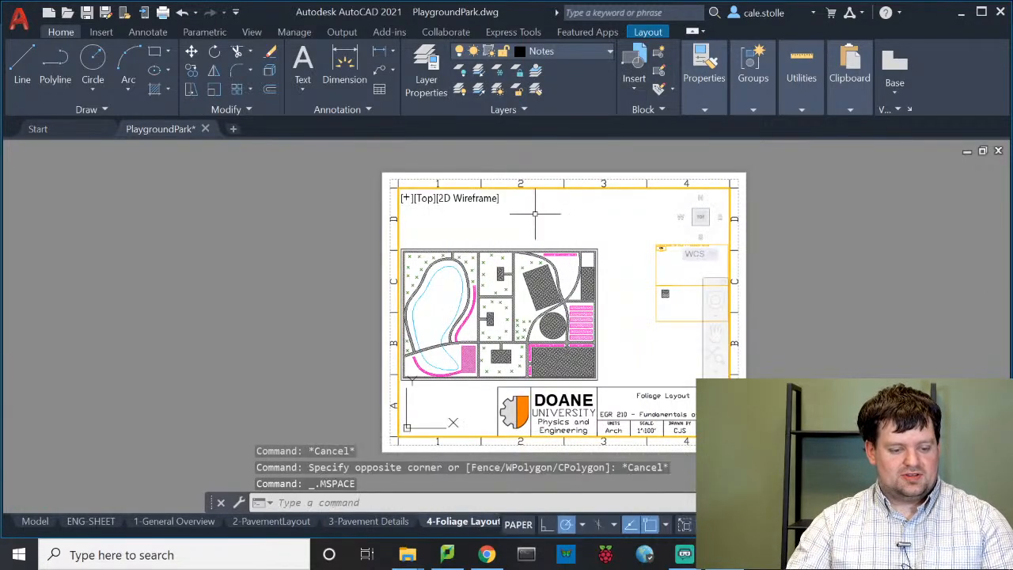
left_click(561, 224)
type("z")
key("Return")
type("s")
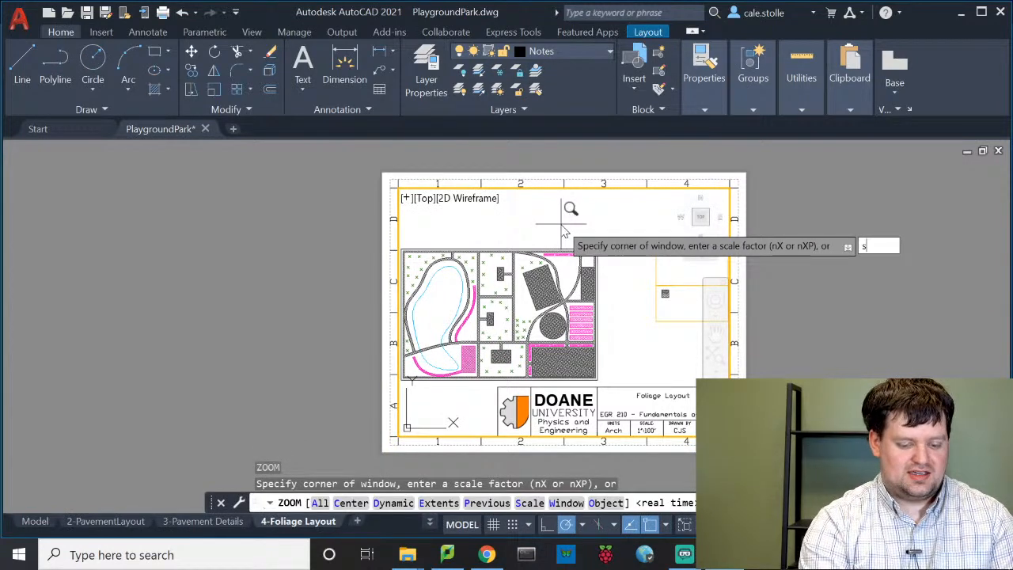
key("Return")
type("0")
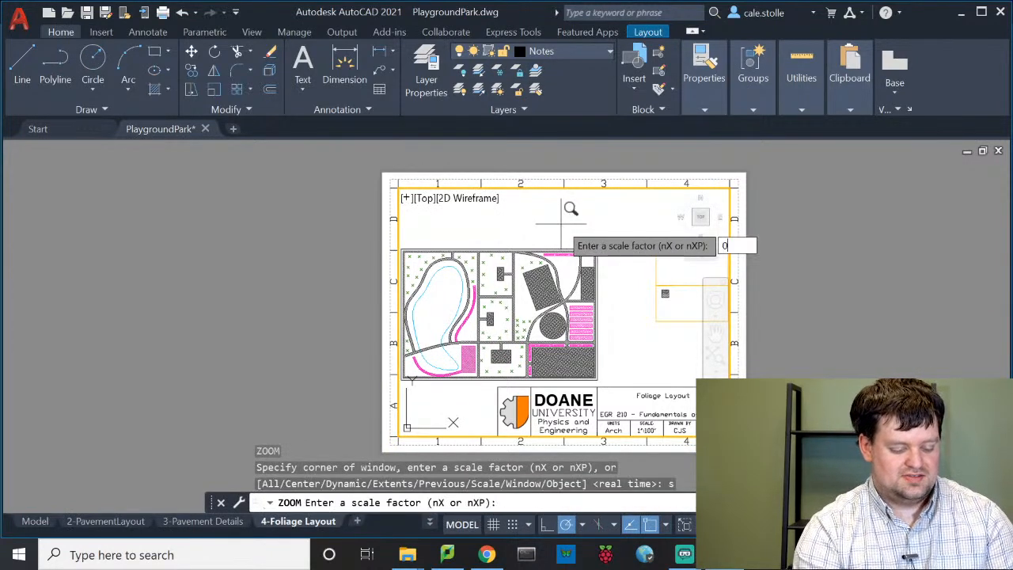
type(".000833333333")
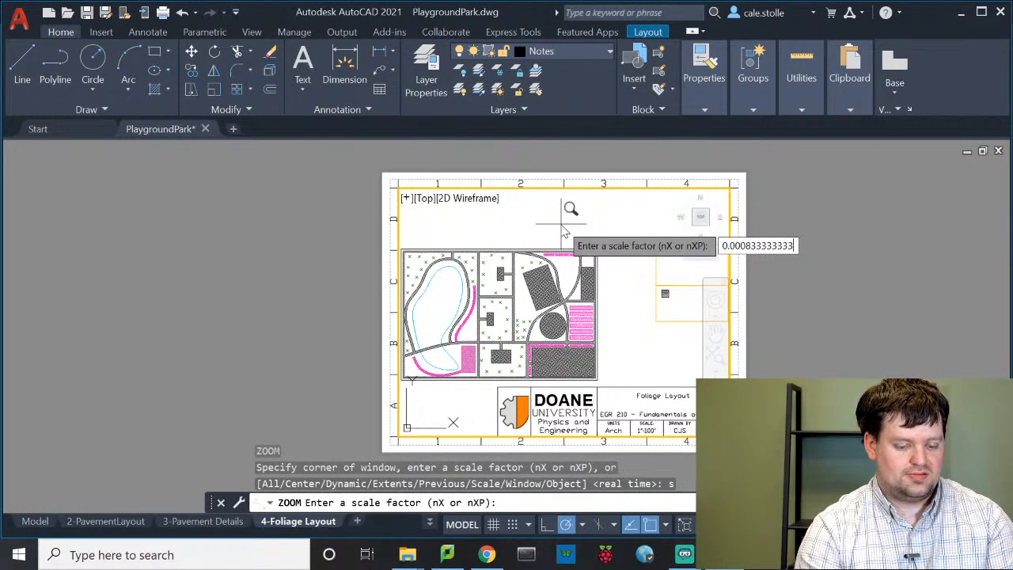
key("Return")
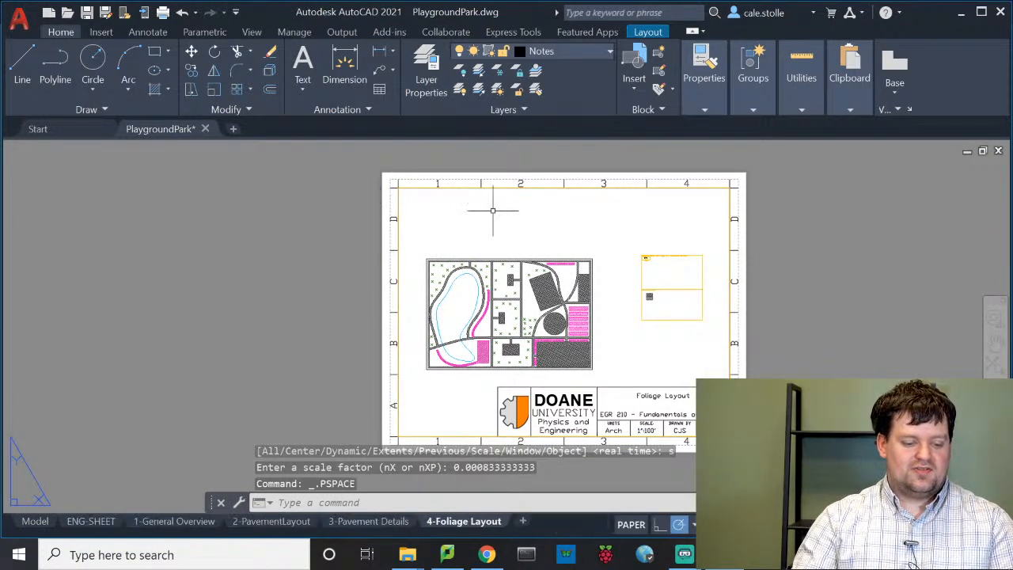
Step: Shrink the viewport by its corner grips so it frames only the park plan above the title block
left_click(495, 187)
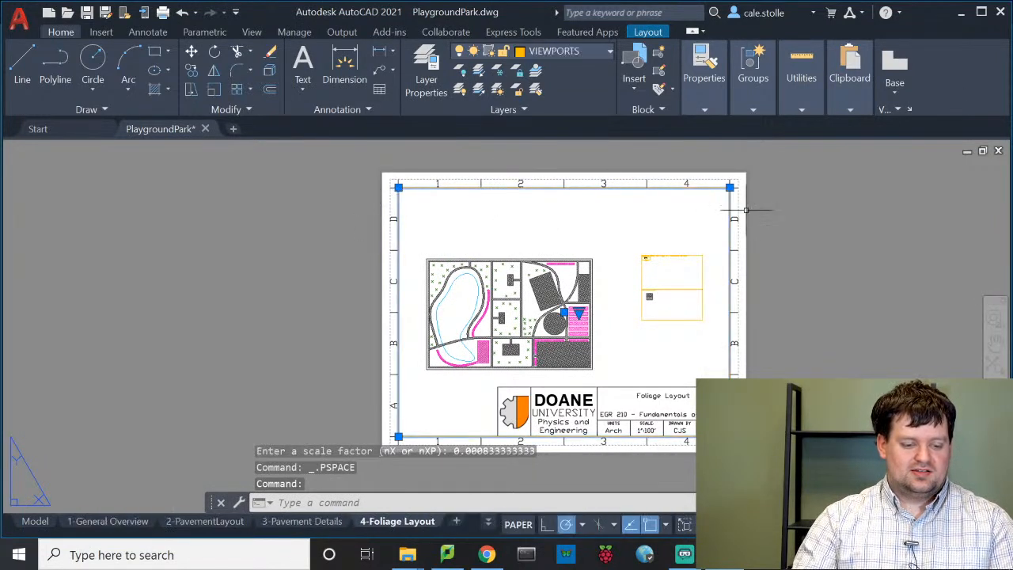
left_click(730, 187)
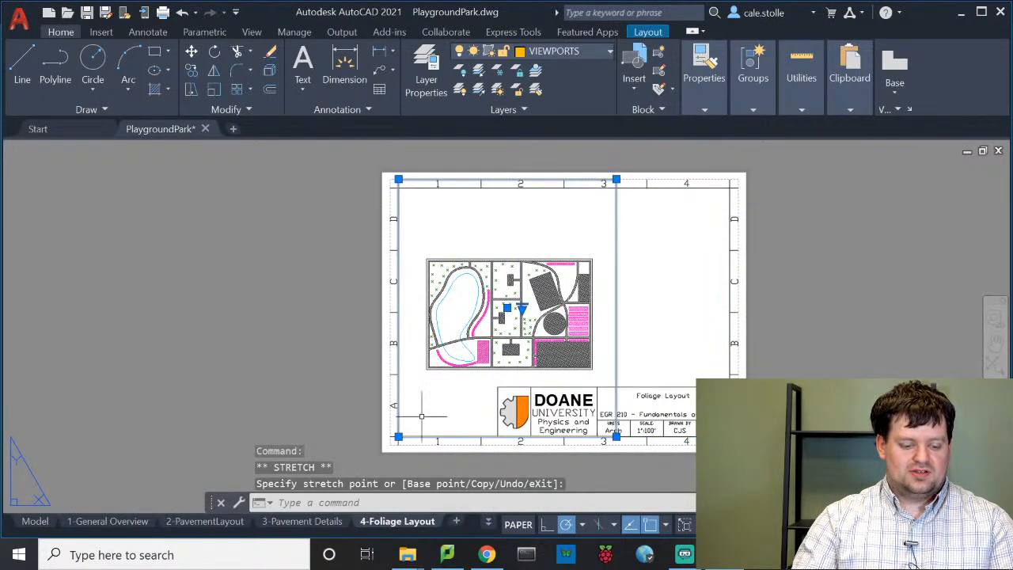
left_click(398, 436)
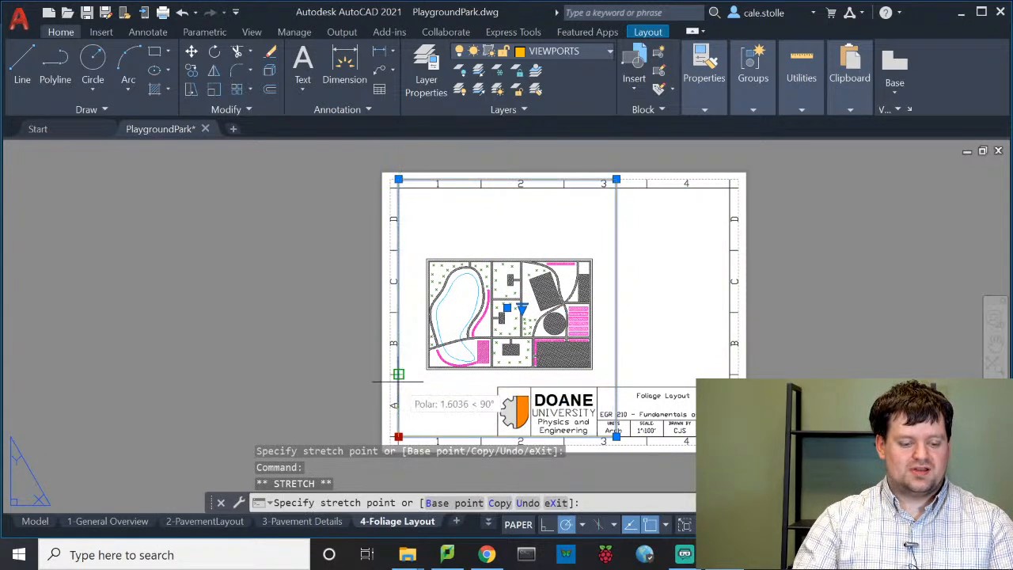
left_click(398, 373)
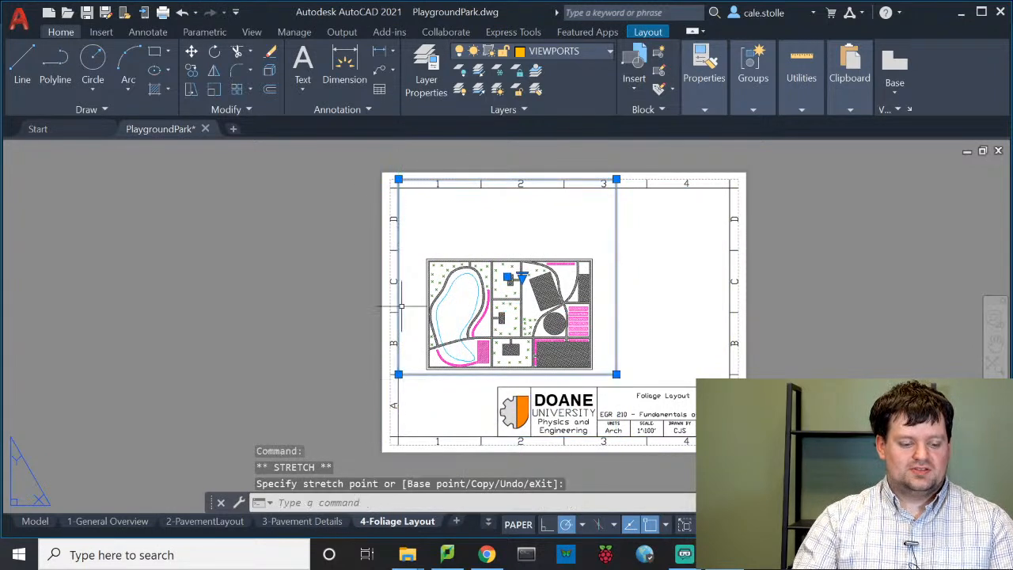
left_click(399, 179)
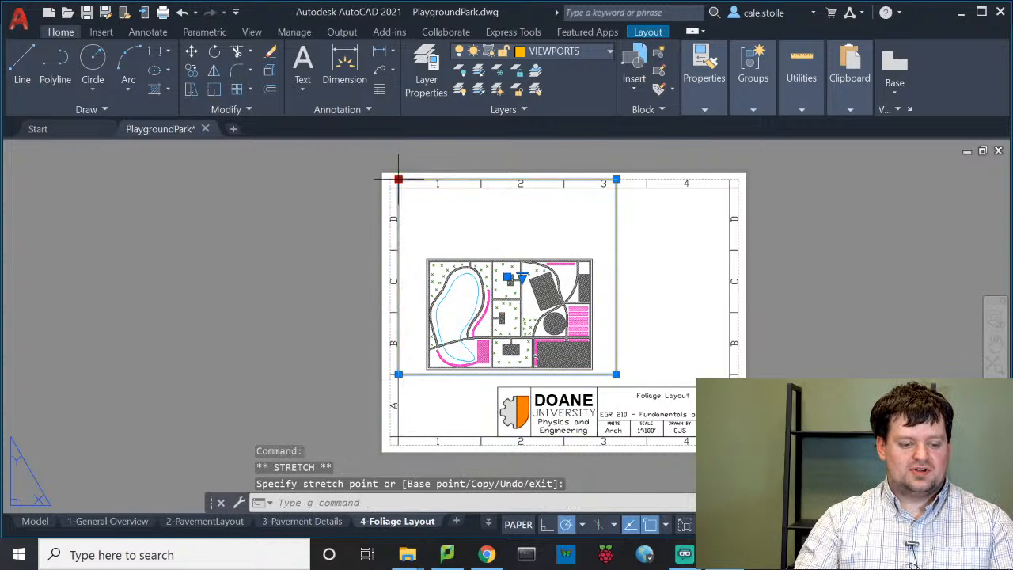
left_click(399, 231)
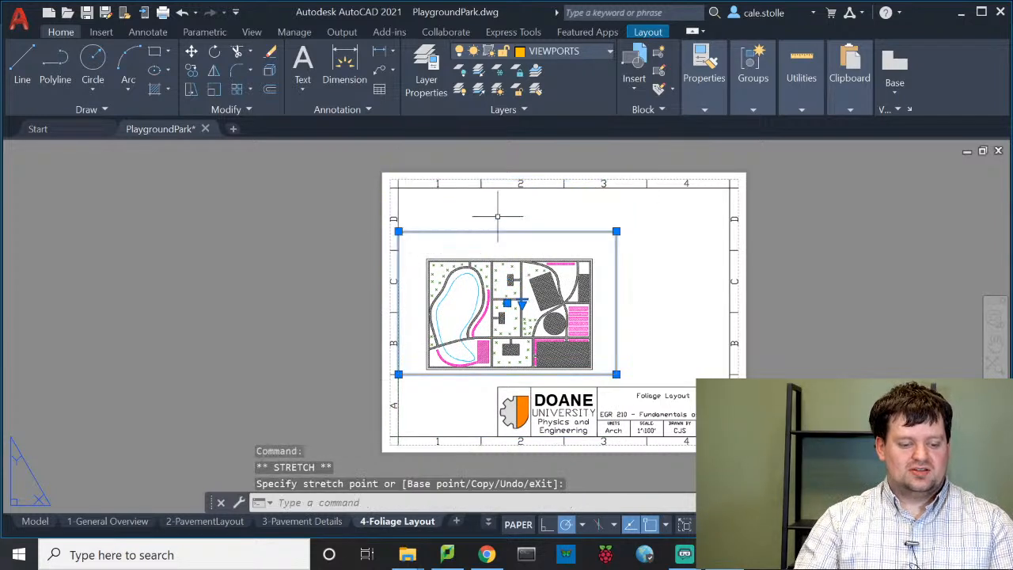
key("Escape")
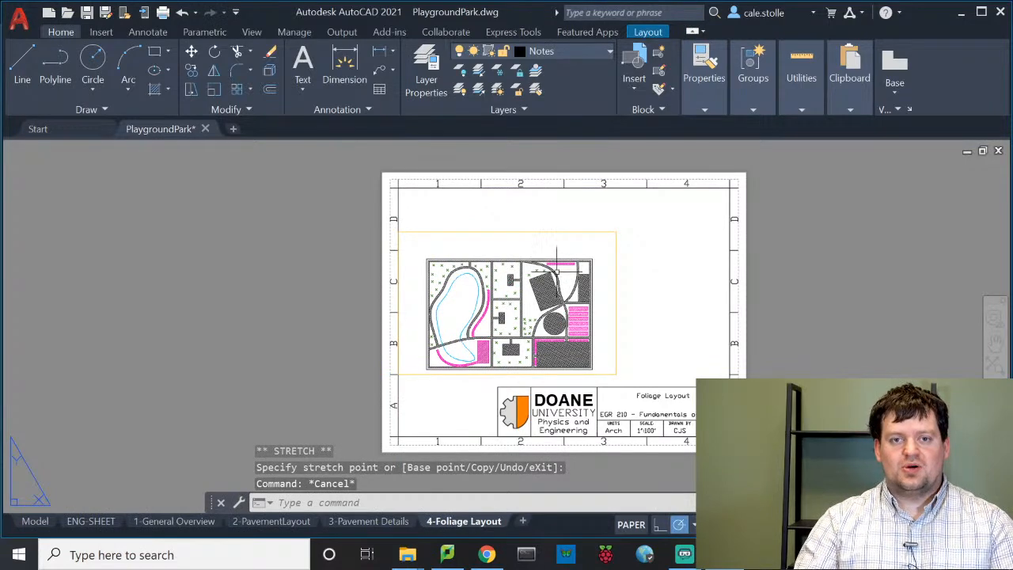
Step: Activate the model space of the park plan viewport on the 4-Foliage Layout sheet
double_click(493, 278)
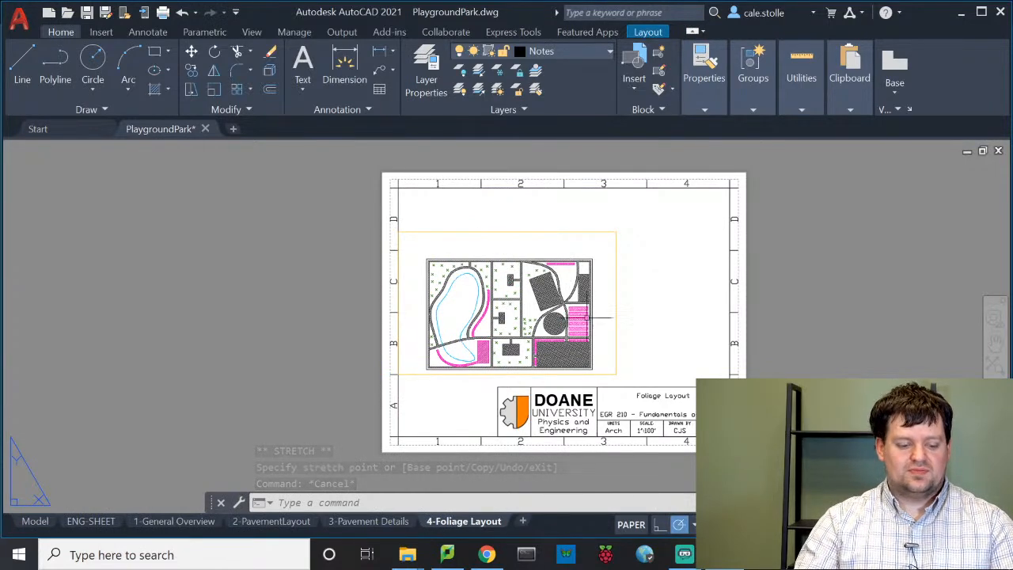
scroll(585, 317, "up", 8)
scroll(582, 340, "down", 6)
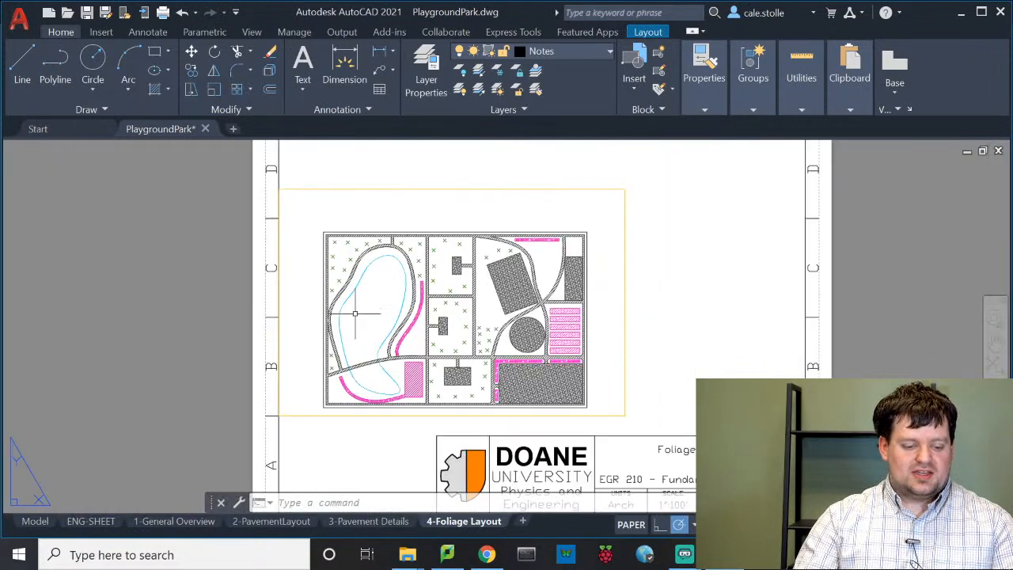
scroll(355, 314, "up", 2)
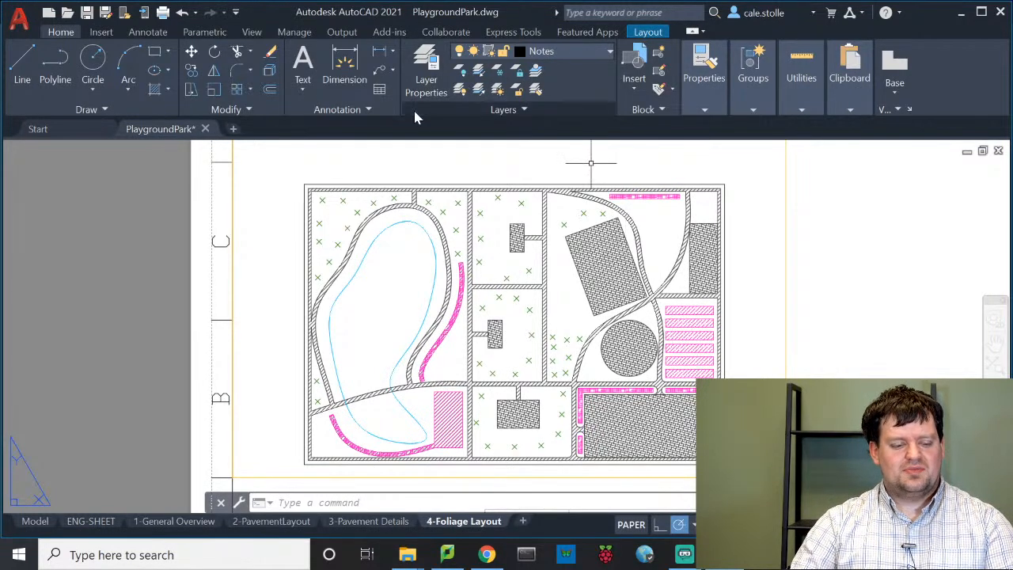
left_click(260, 210)
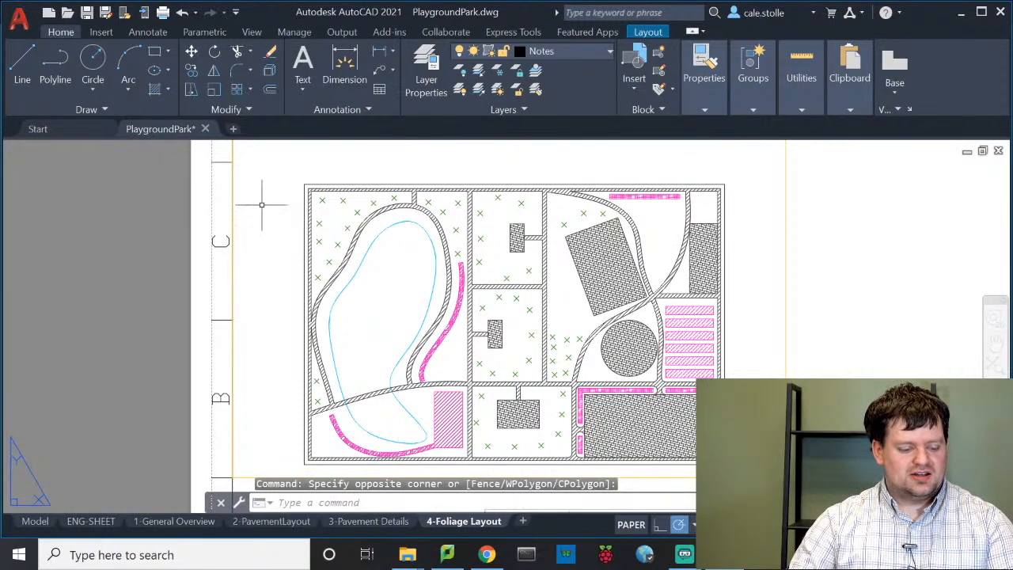
double_click(261, 204)
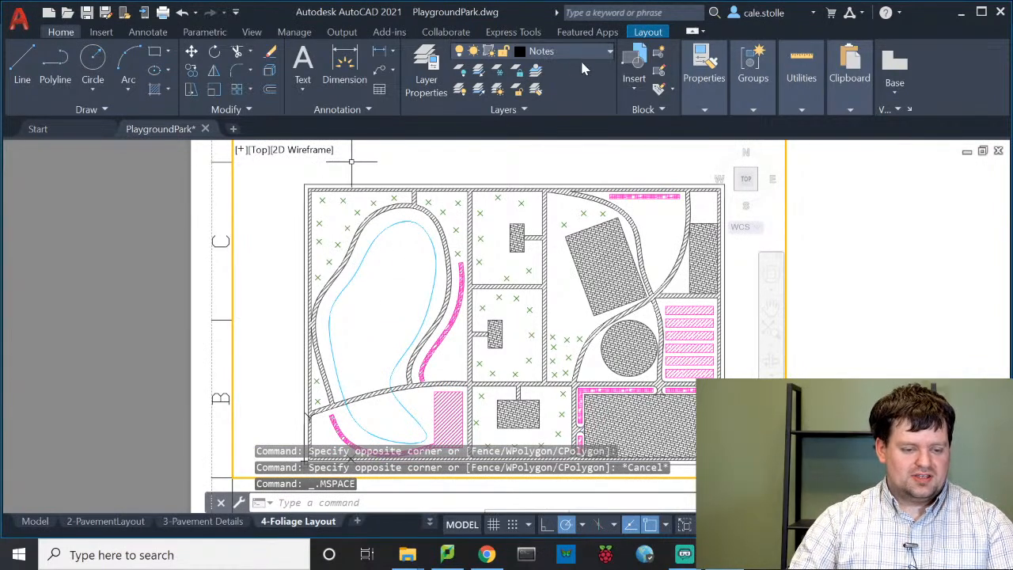
Step: Freeze the Benches and Tables, Buildings, CONSTRUCTION, Defpoints and Dimensions layers in the active viewport only
left_click(449, 81)
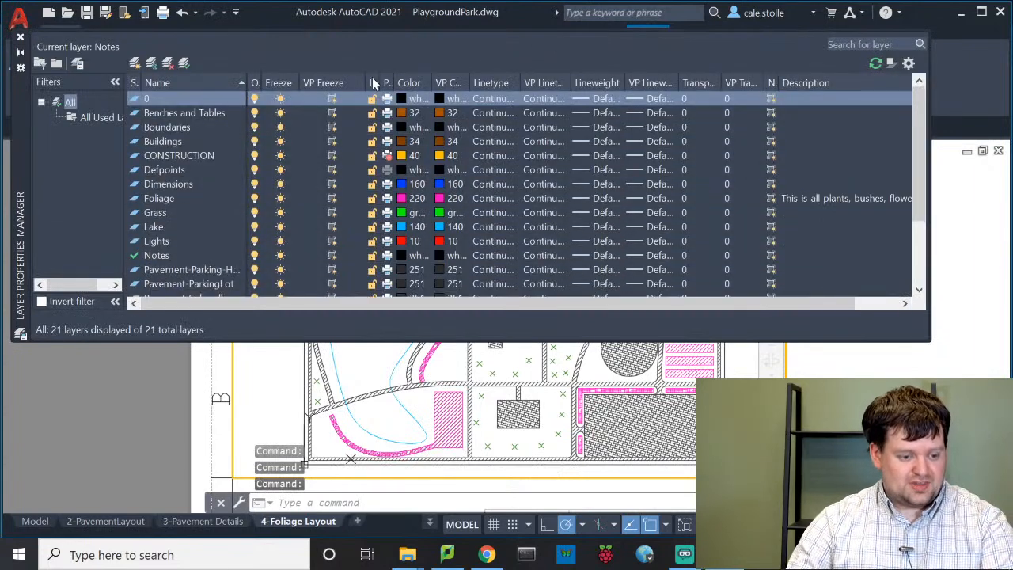
left_click(336, 114)
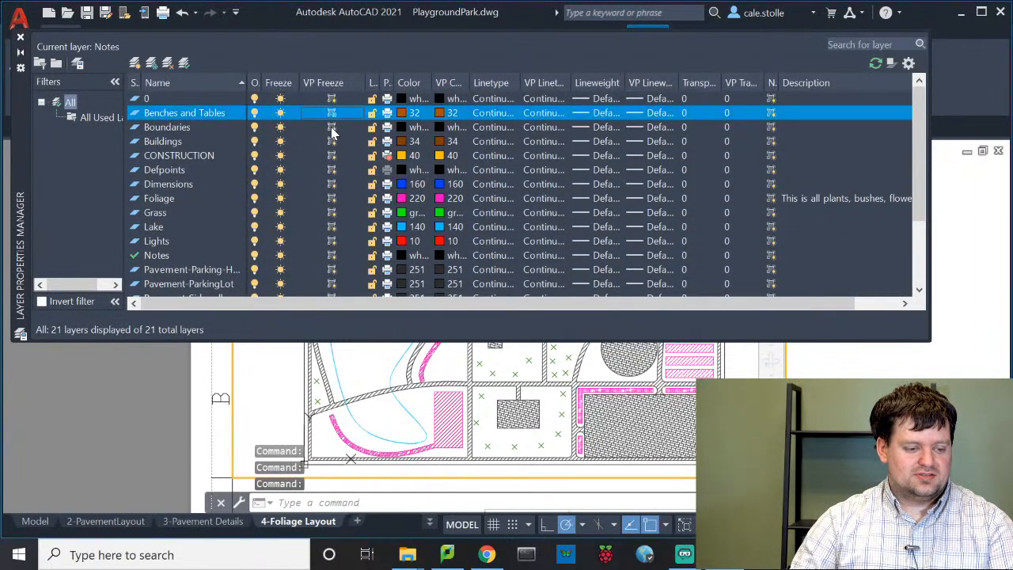
left_click(334, 141)
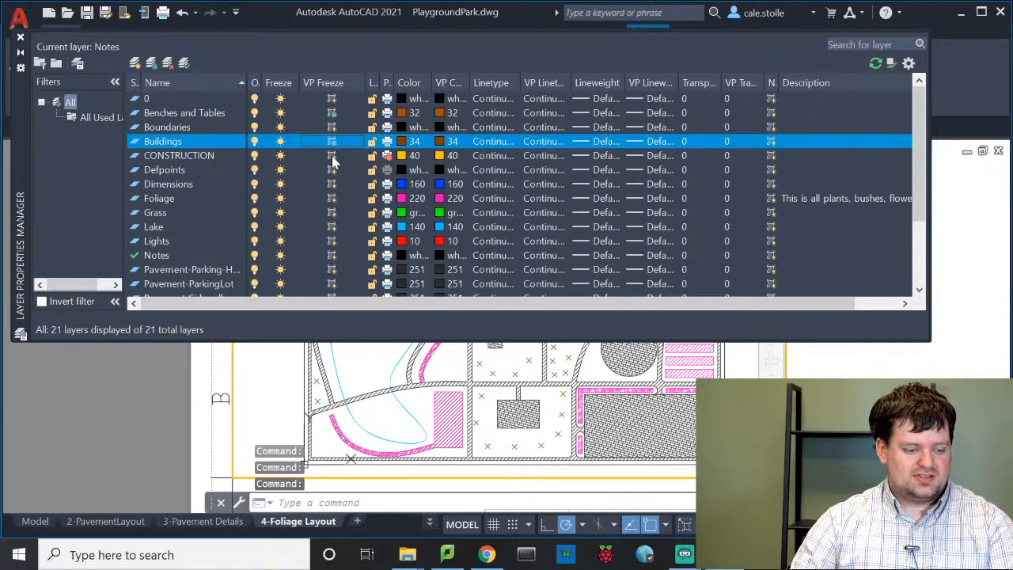
left_click(332, 155)
left_click(333, 170)
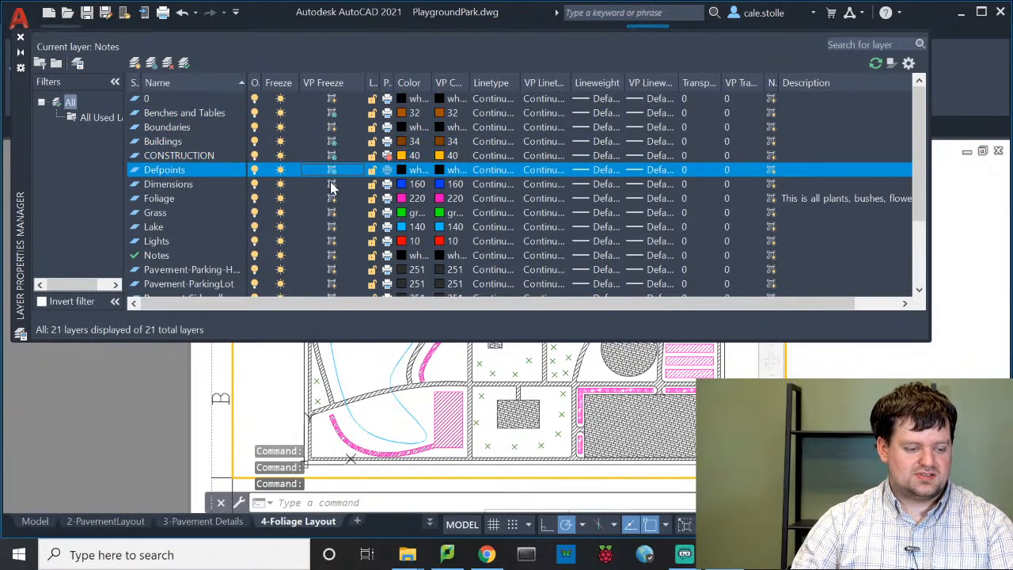
left_click(332, 184)
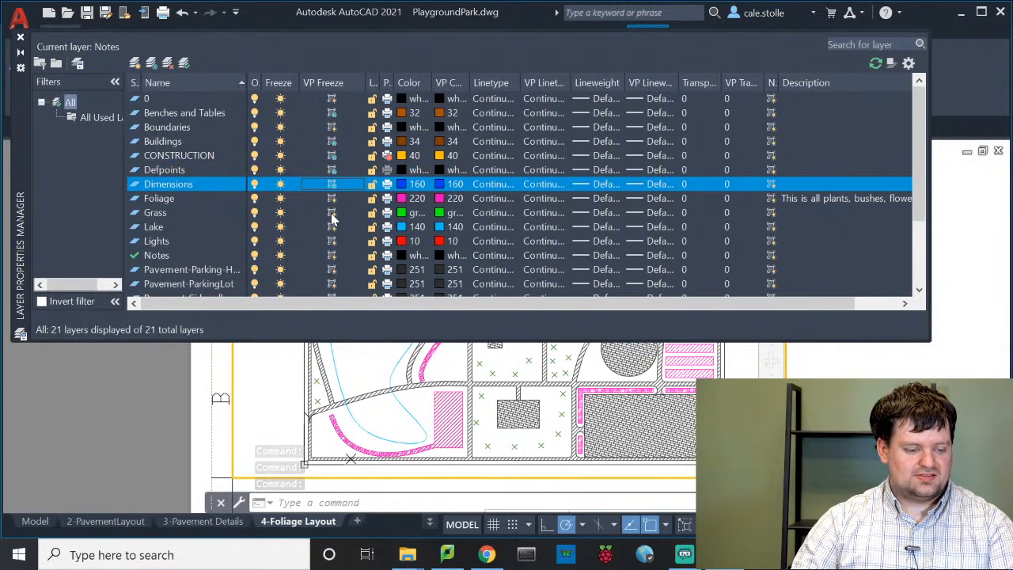
Step: Freeze the Lights, Notes and Pavement-Parking-Hatch layers in the active viewport only
left_click(332, 228)
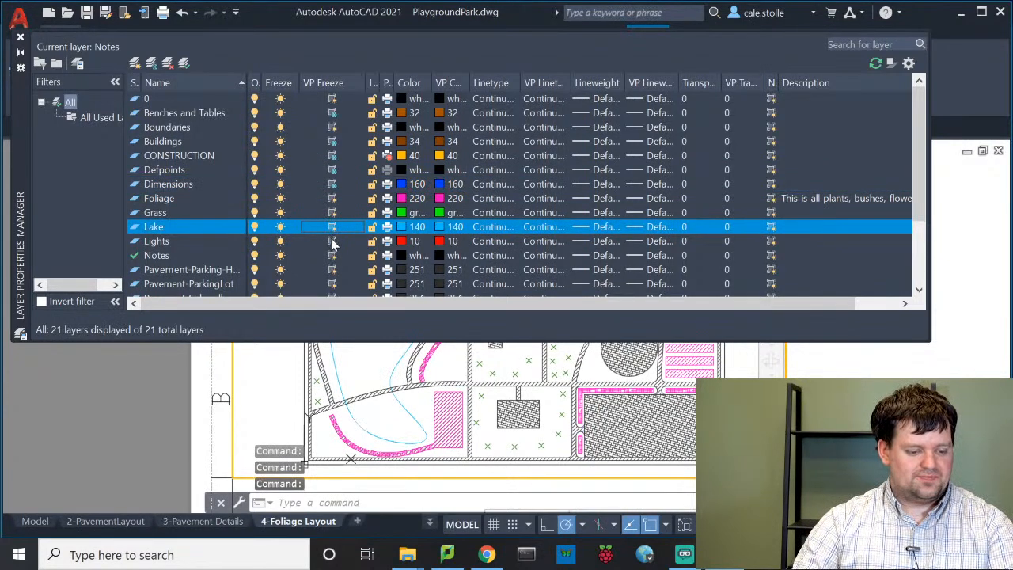
left_click(341, 242)
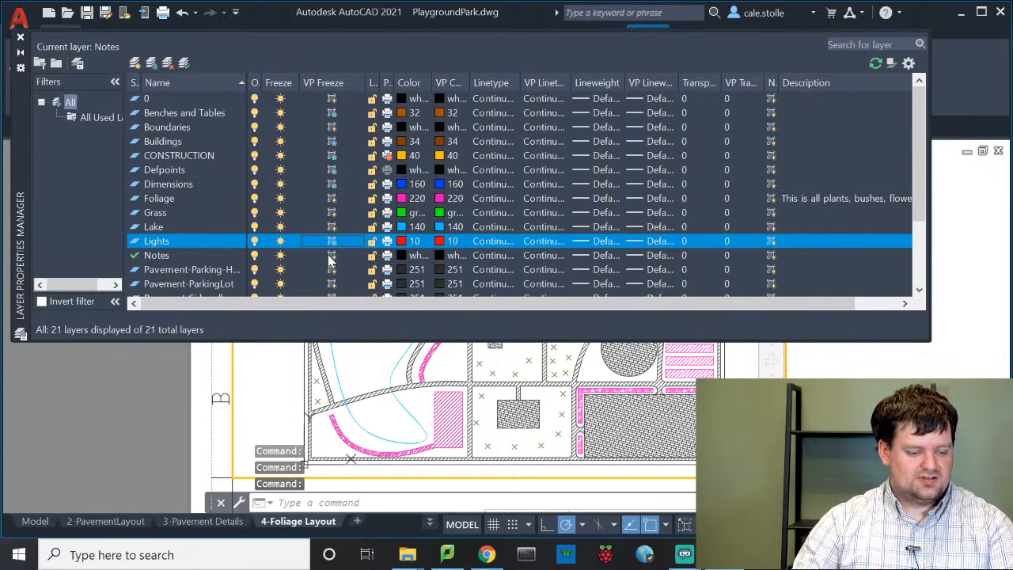
left_click(332, 257)
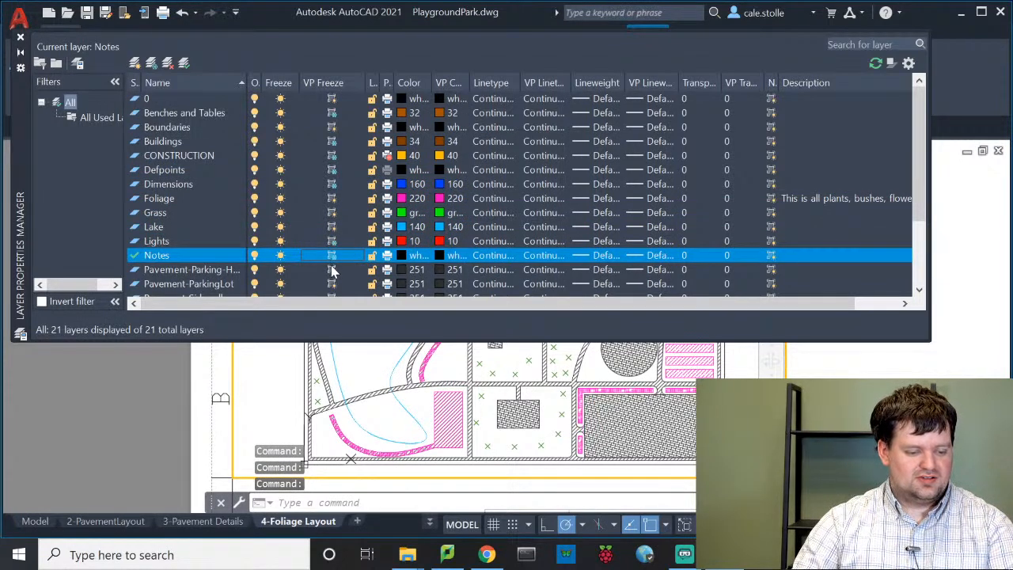
left_click(332, 270)
scroll(337, 237, "down", 2)
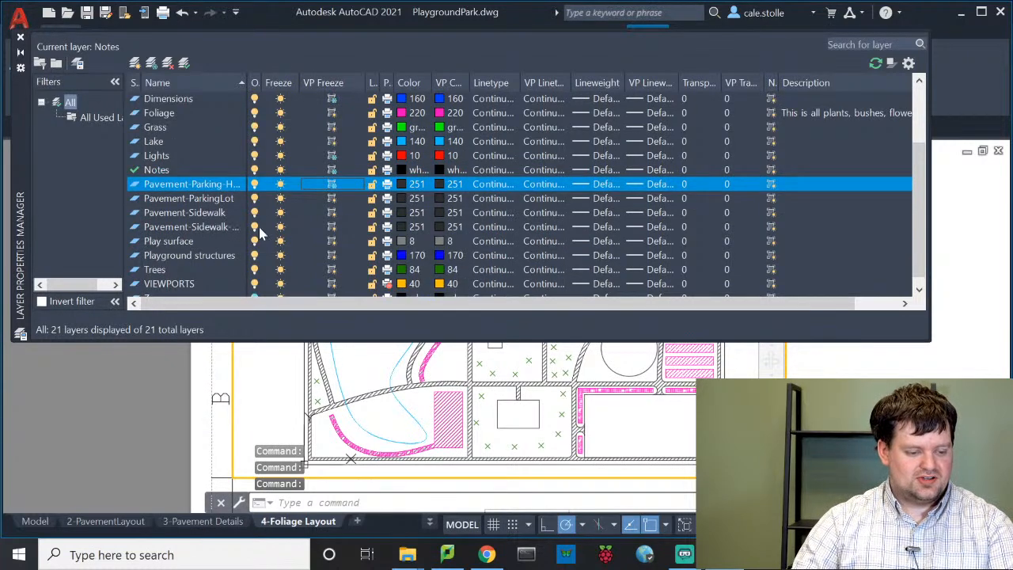
Step: Freeze Pavement-Sidewalk-Hatch, Play surface, Playground structures, VIEWPORTS and Zones in the active viewport, and close the layer manager
left_click(330, 228)
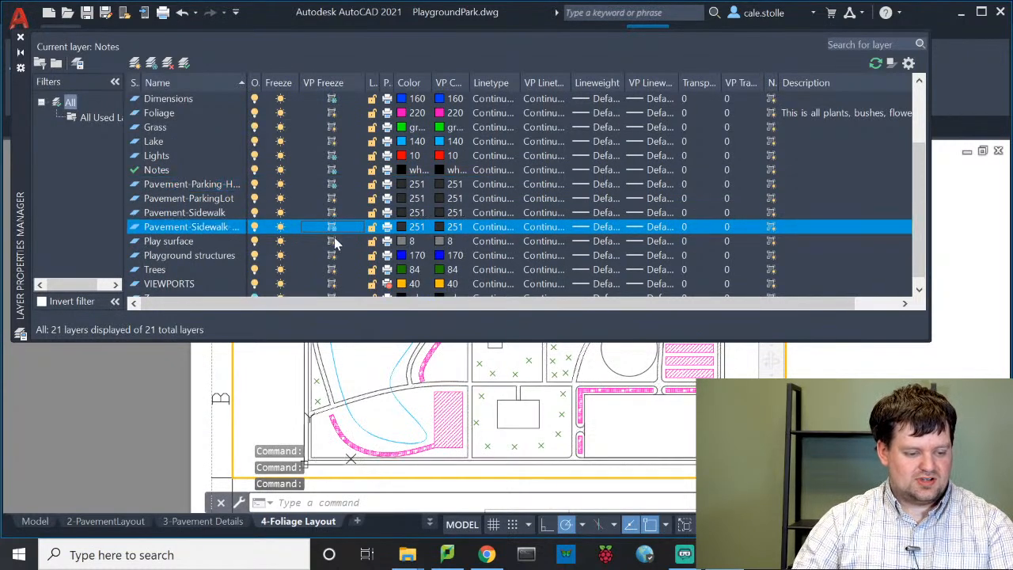
left_click(332, 242)
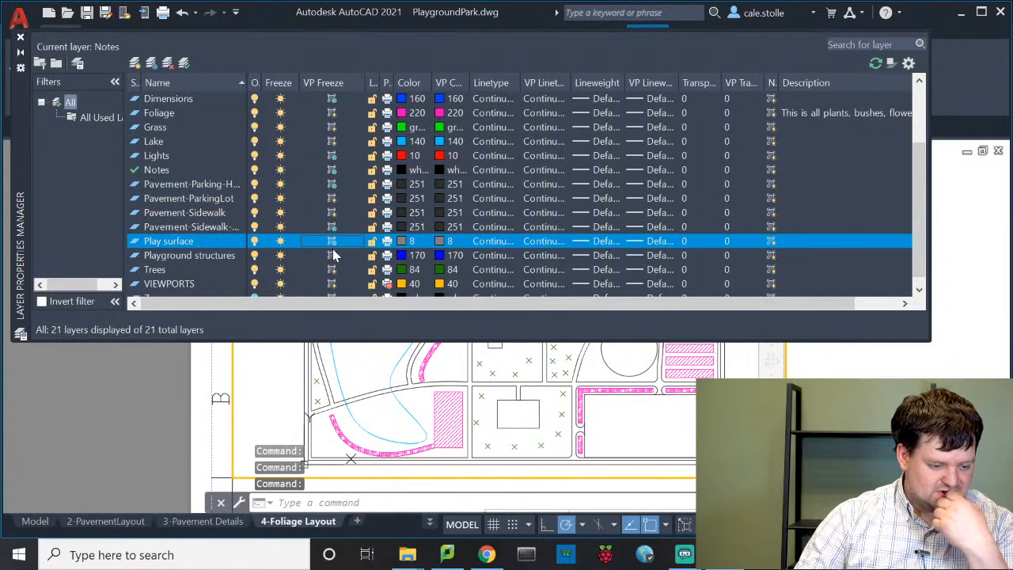
left_click(333, 256)
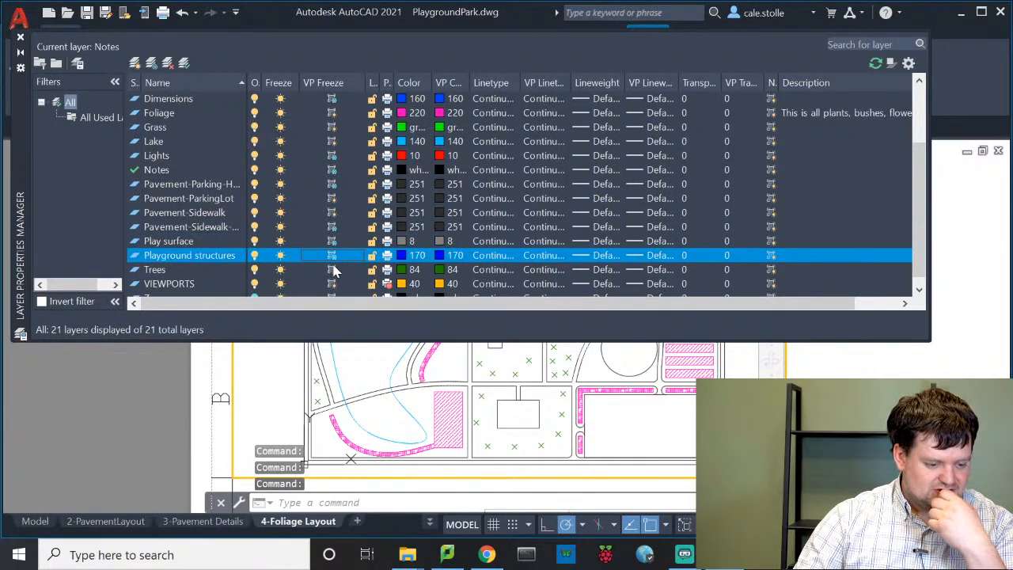
scroll(336, 267, "down", 1)
left_click(335, 270)
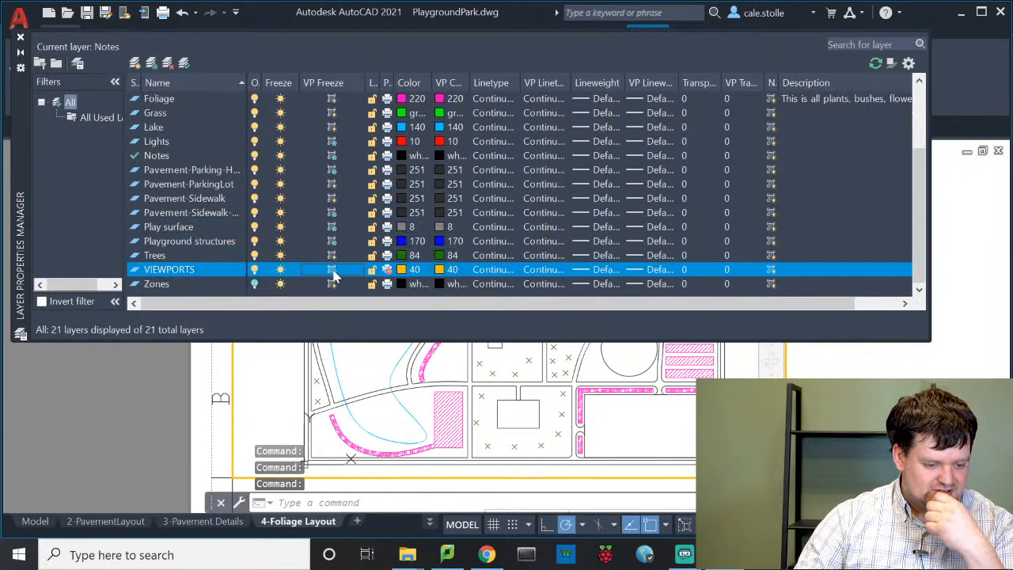
left_click(334, 285)
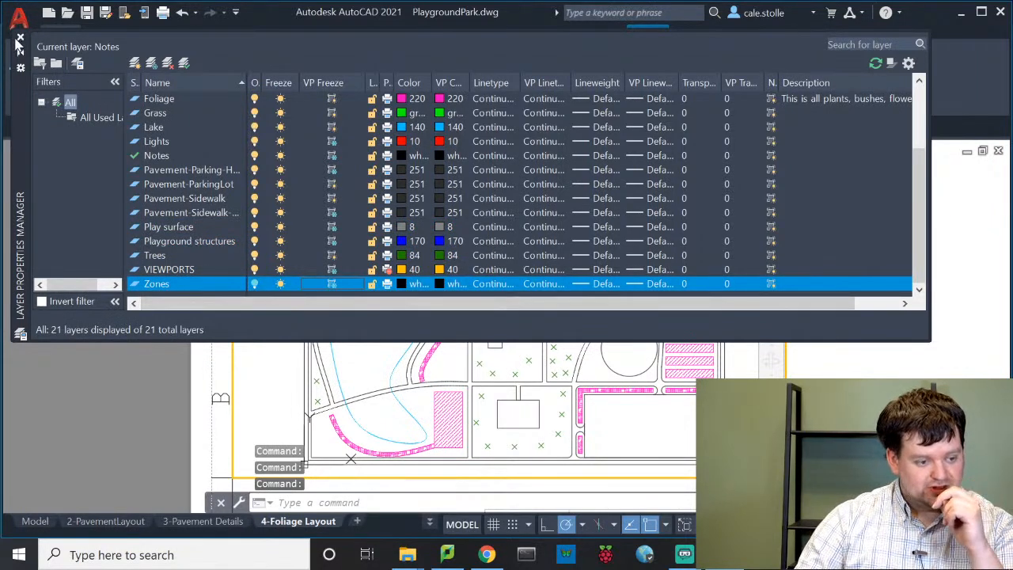
left_click(21, 37)
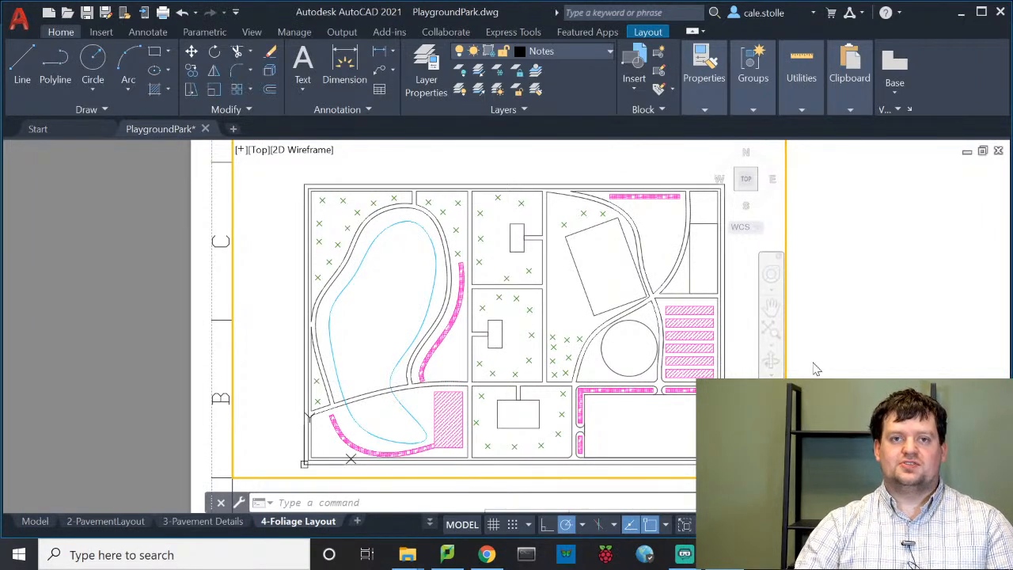
Step: Return to paper space for a closer look at the trees around the lake, and reactivate the viewport's model space
double_click(835, 275)
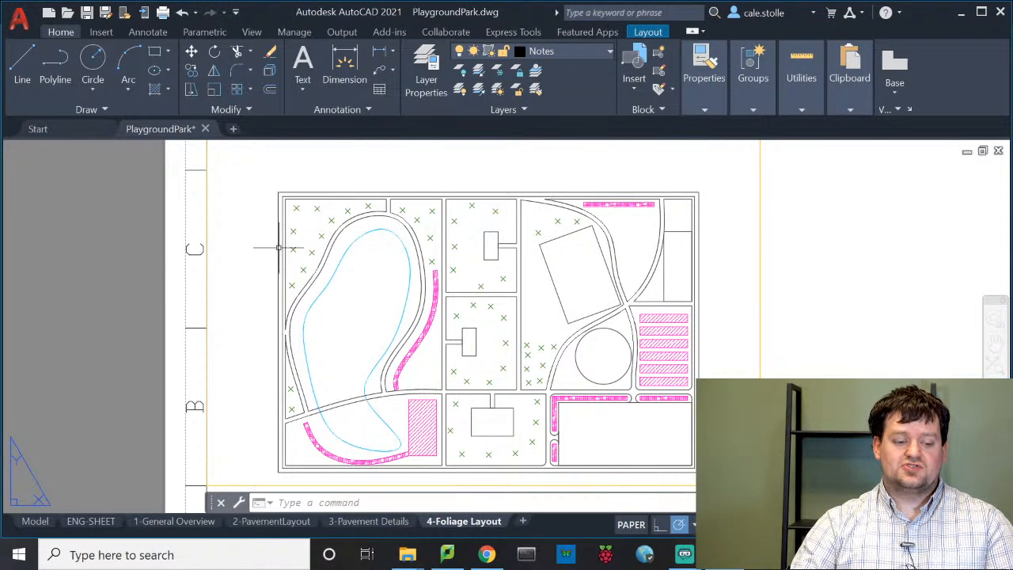
scroll(280, 280, "up", 2)
scroll(274, 244, "up", 2)
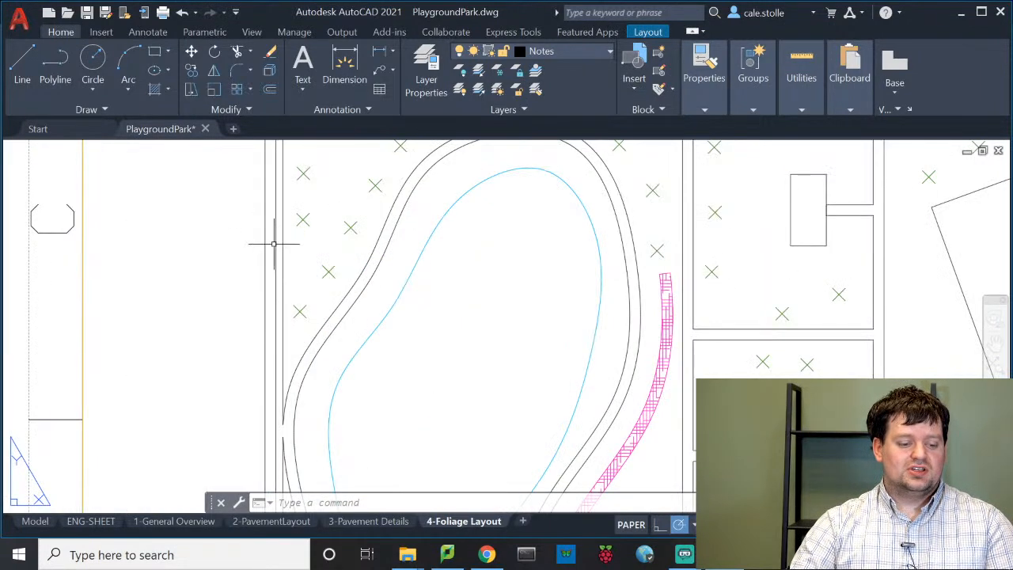
scroll(269, 246, "down", 2)
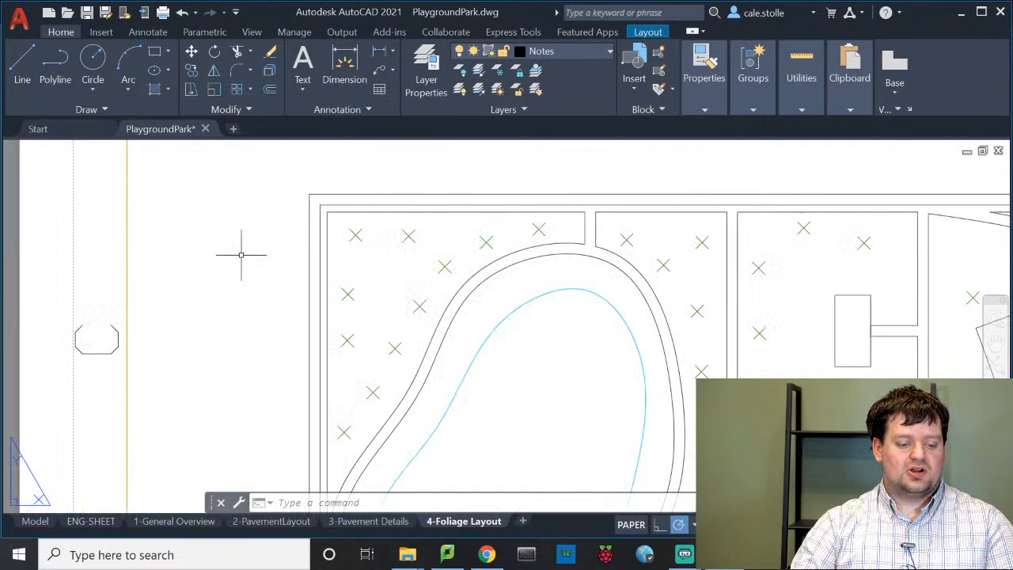
double_click(241, 255)
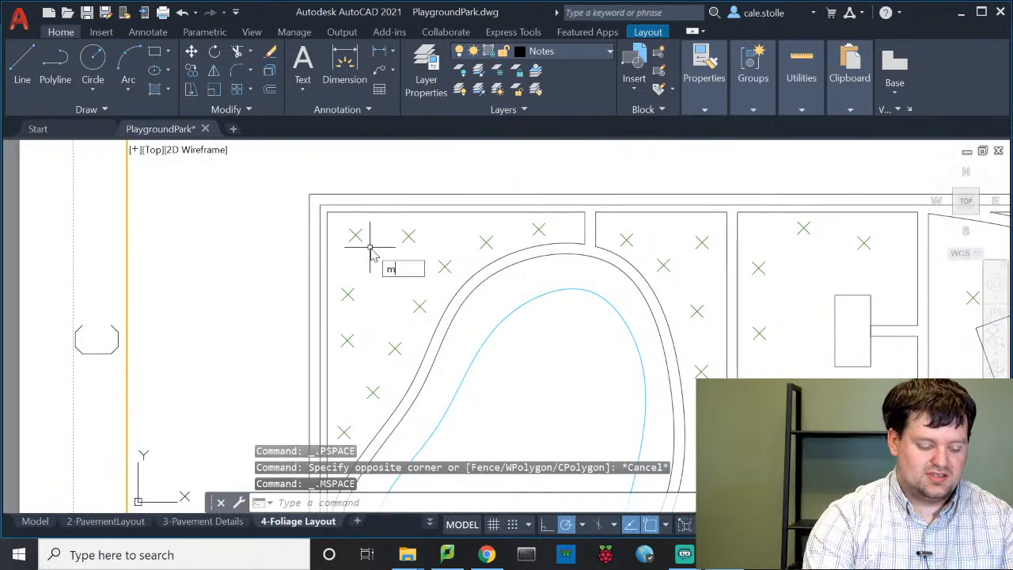
key("Return")
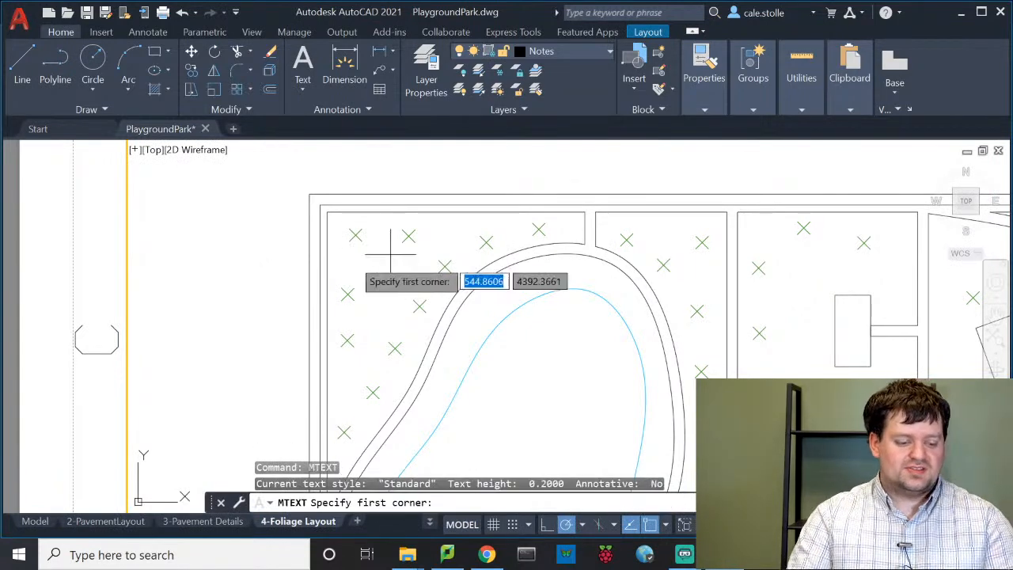
left_click(348, 257)
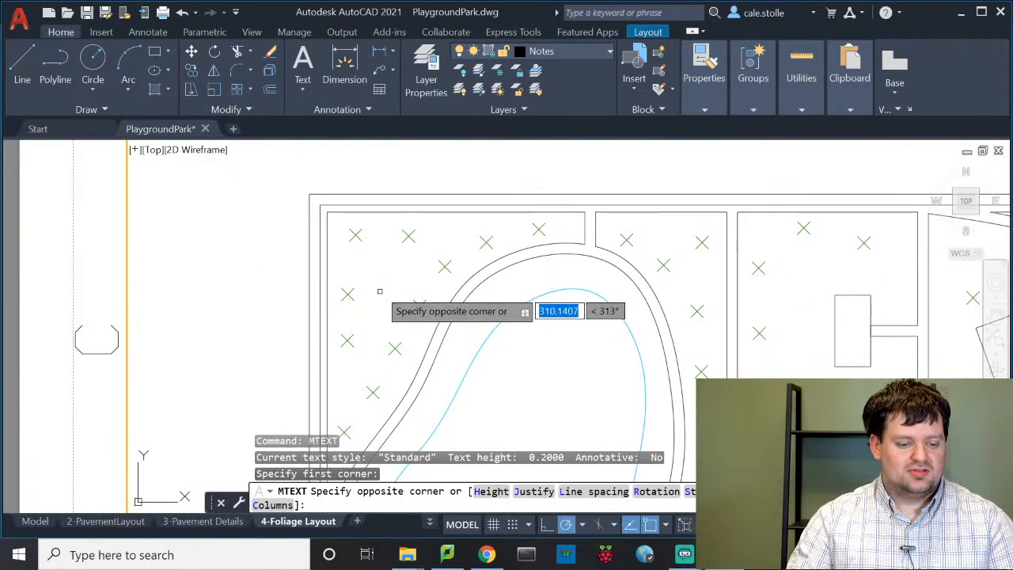
key("Escape")
key("Escape")
key("Escape")
key("Escape")
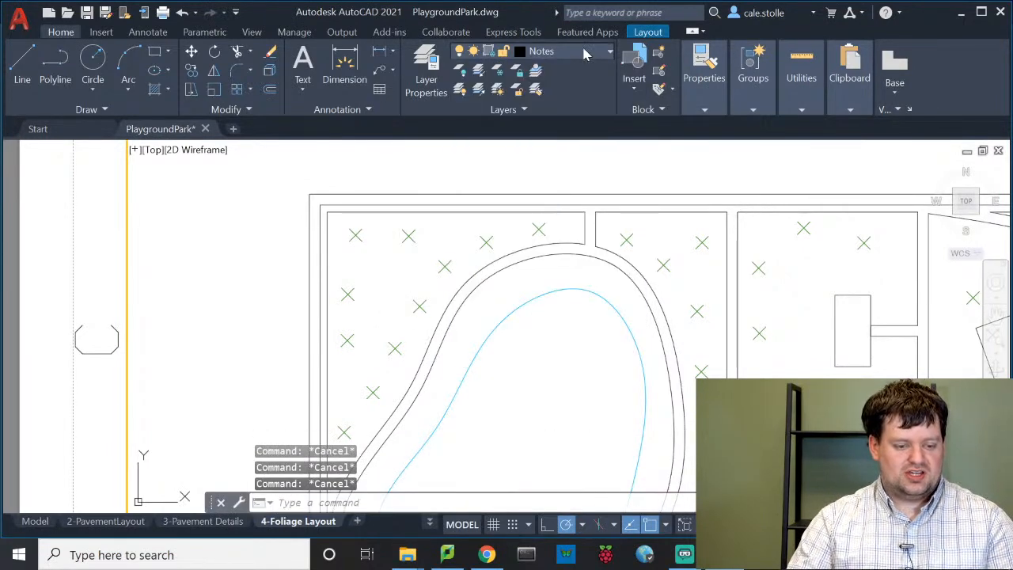
Step: Make Trees the current layer and try to place multiline text with a height of 0.1 among the trees northwest of the lake
left_click(583, 51)
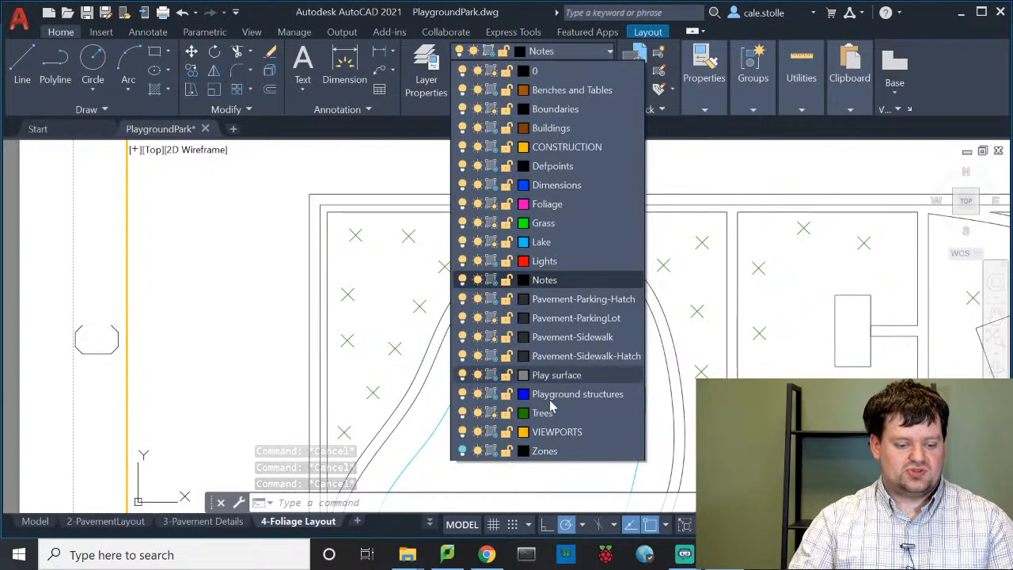
left_click(541, 413)
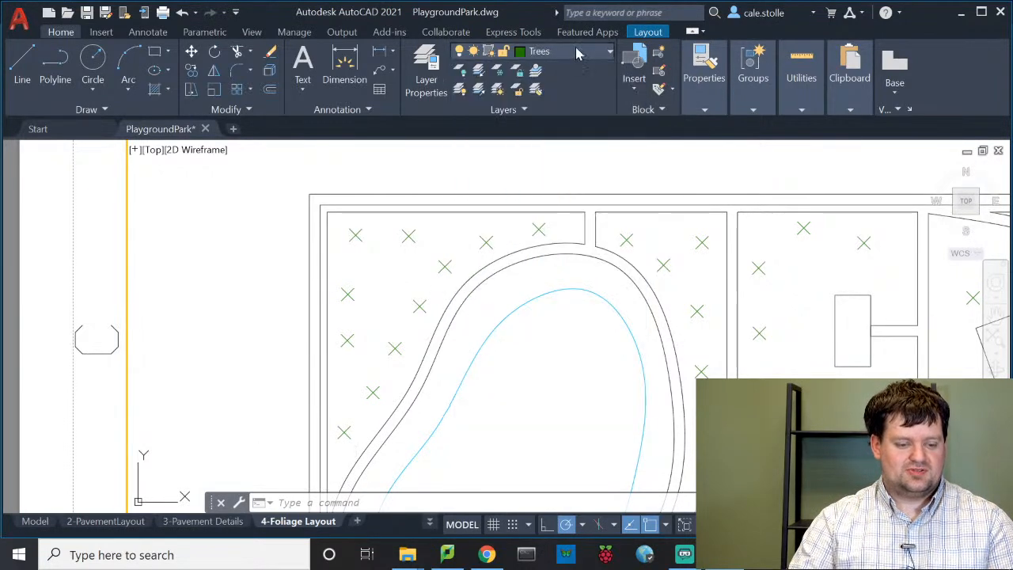
type("mtext")
key("Return")
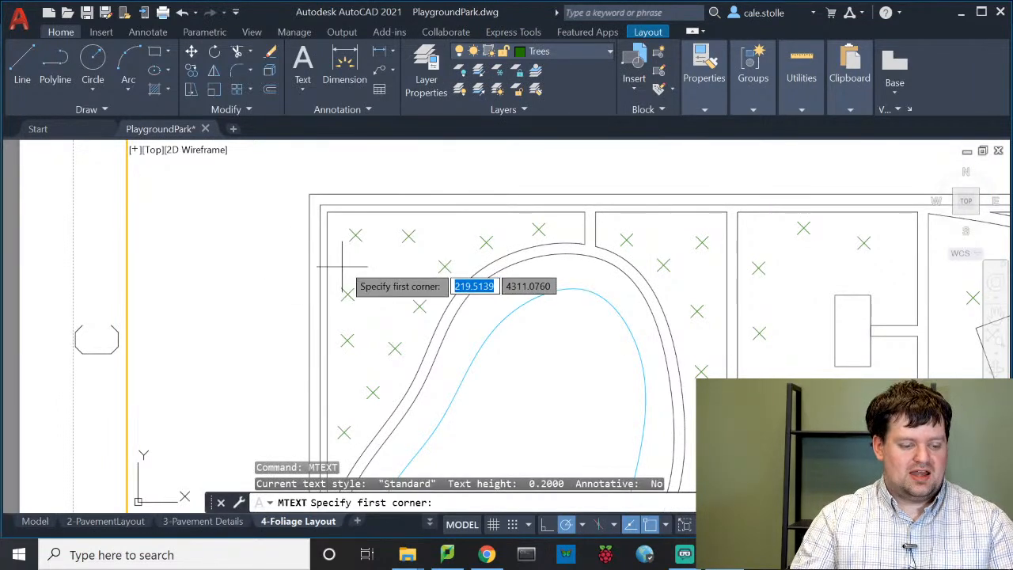
left_click(338, 249)
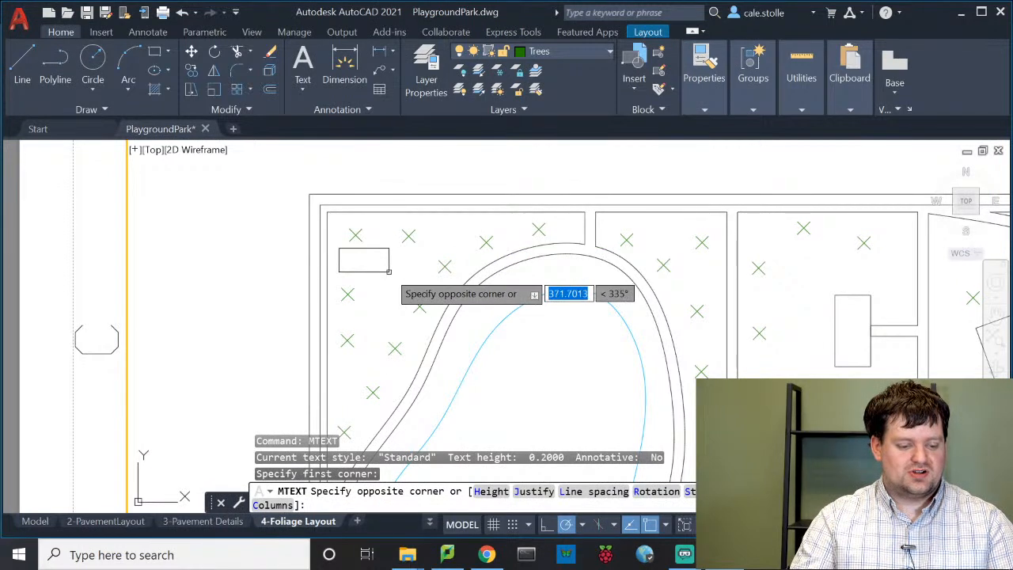
left_click(389, 272)
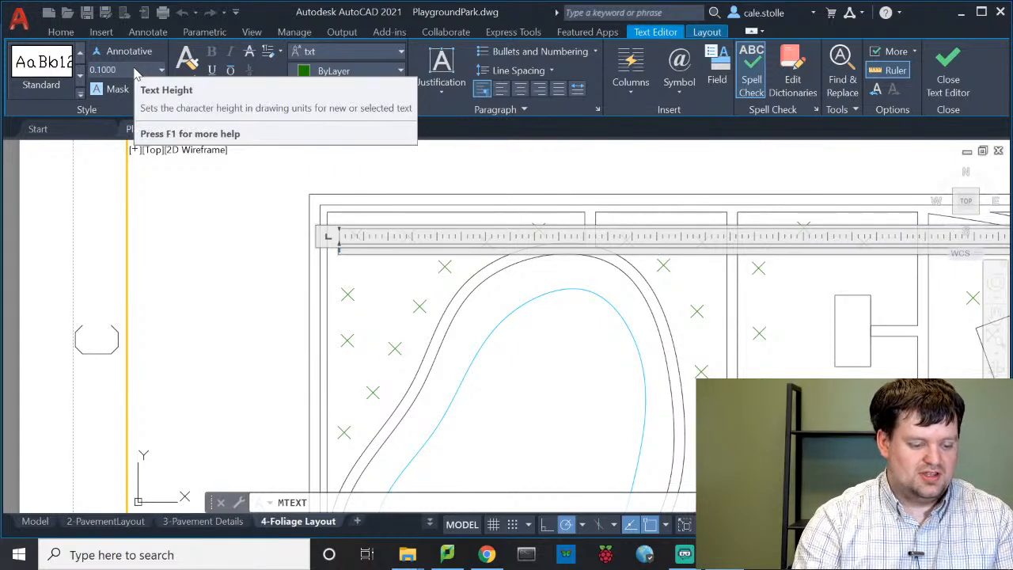
key("Return")
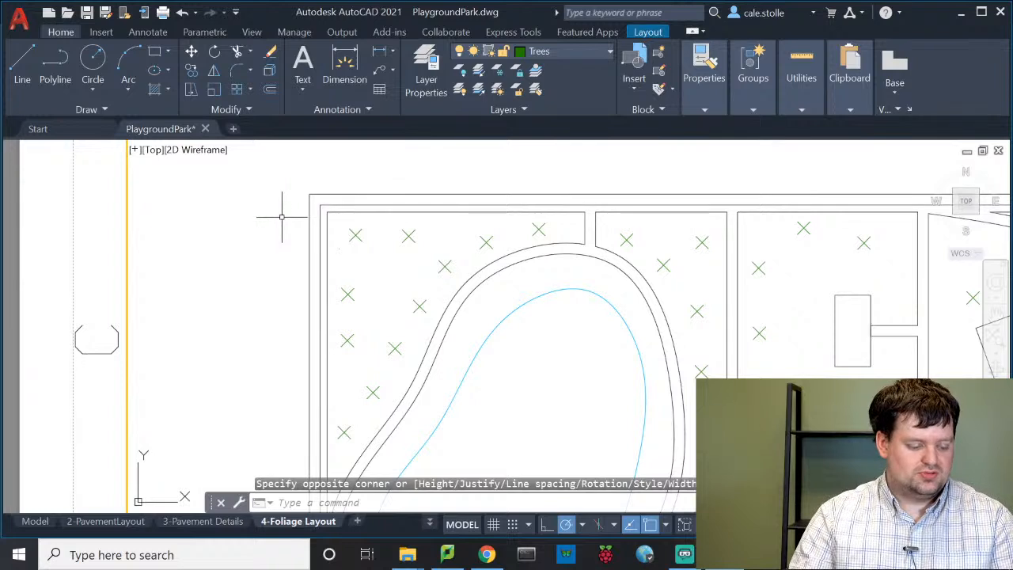
Step: Undo the multiline text and the change of current layer to Trees
type("u")
key("Return")
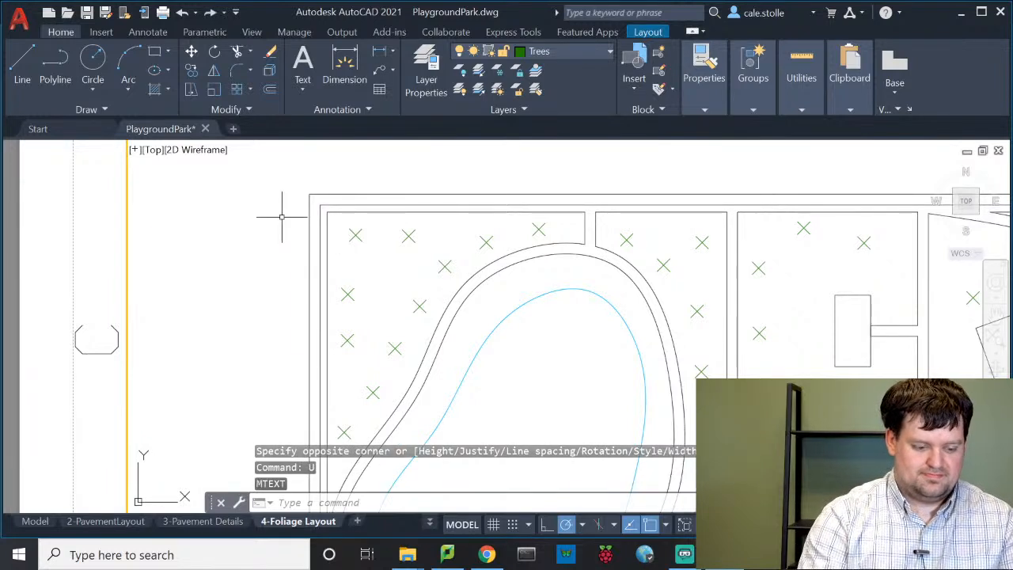
type("u")
key("Return")
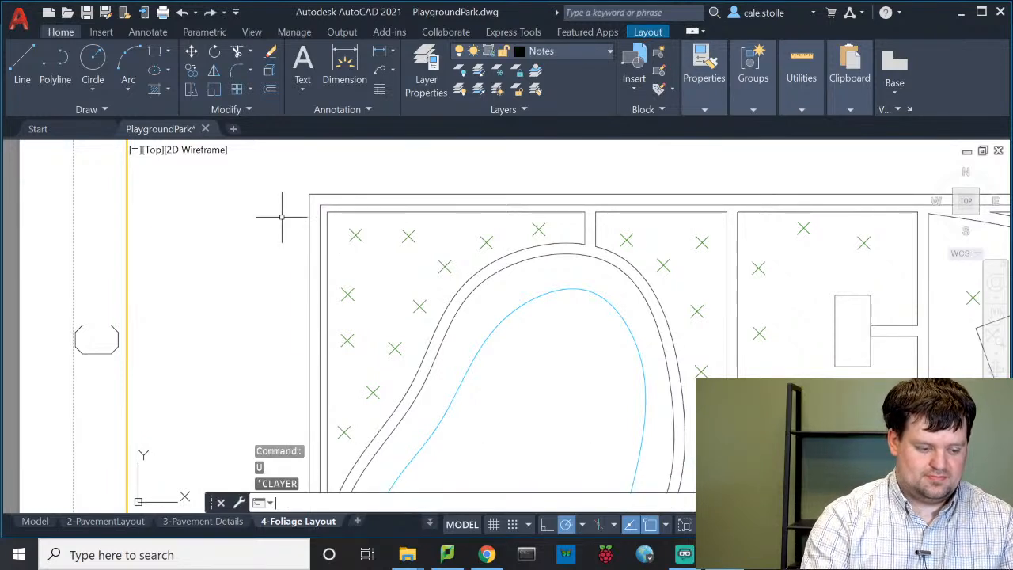
Step: Undo the switch into the viewport's model space, and make Trees the current layer
type("u")
key("Return")
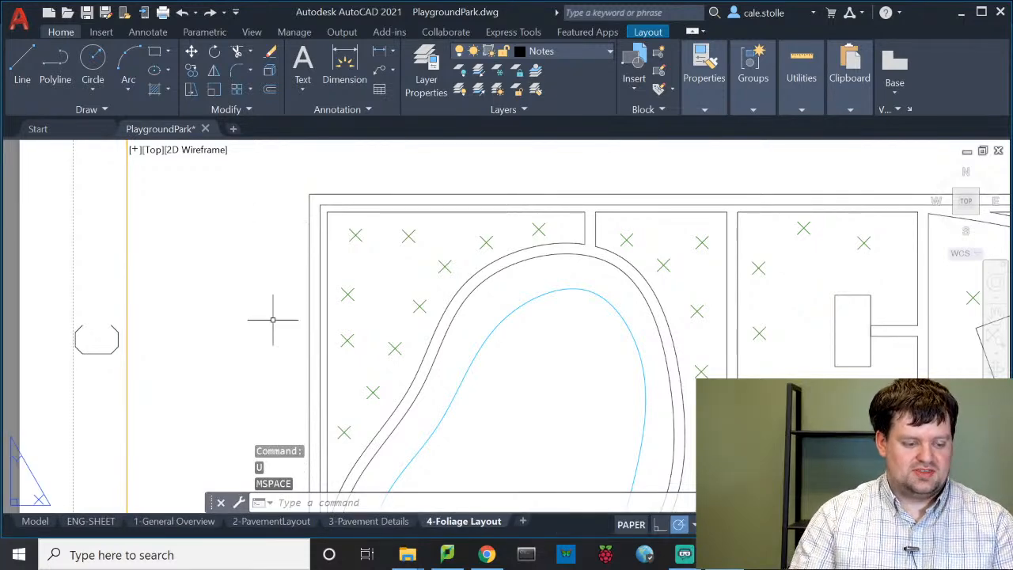
scroll(329, 236, "down", 2)
scroll(387, 214, "down", 4)
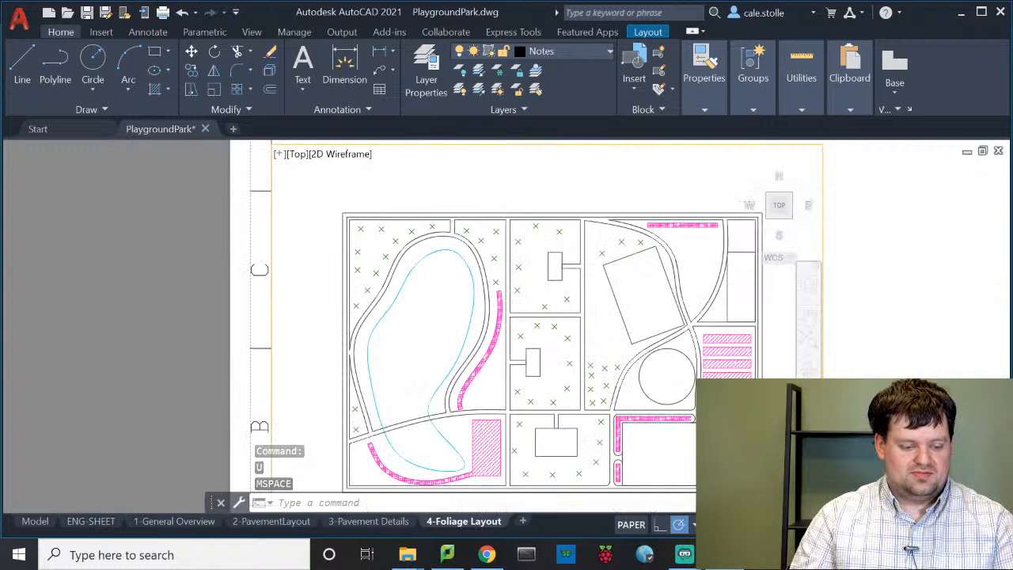
scroll(391, 198, "up", 2)
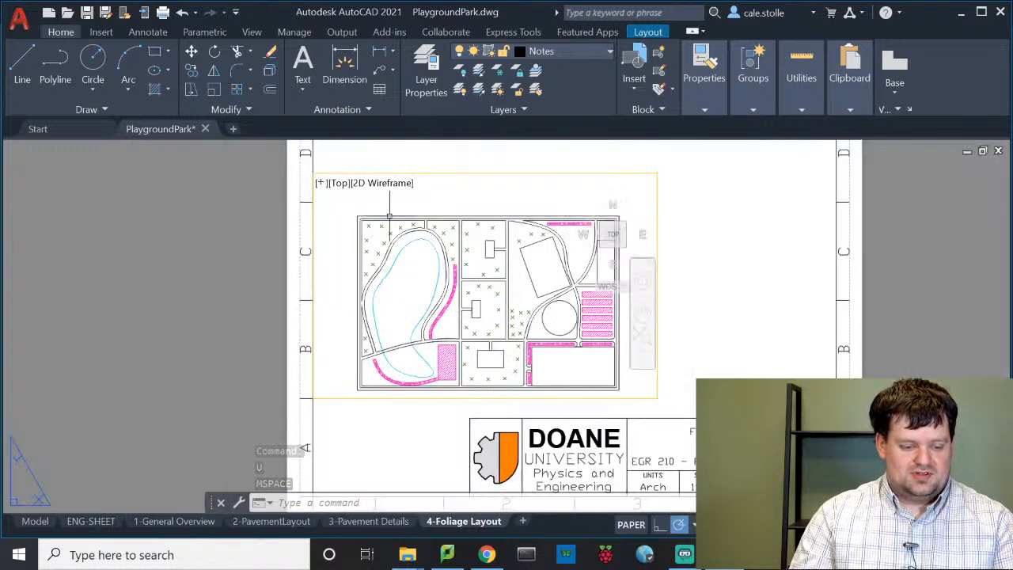
left_click(546, 55)
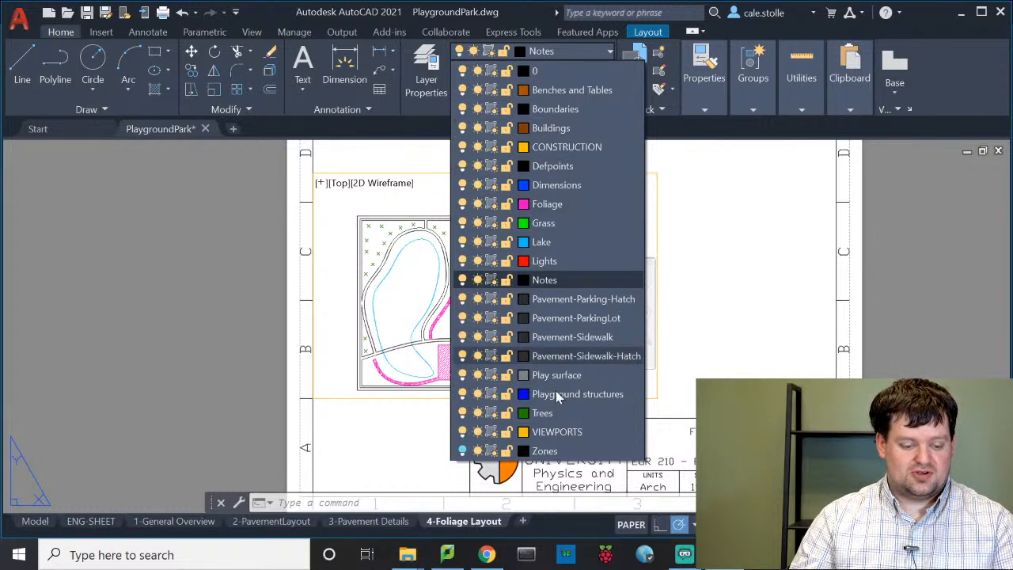
left_click(559, 412)
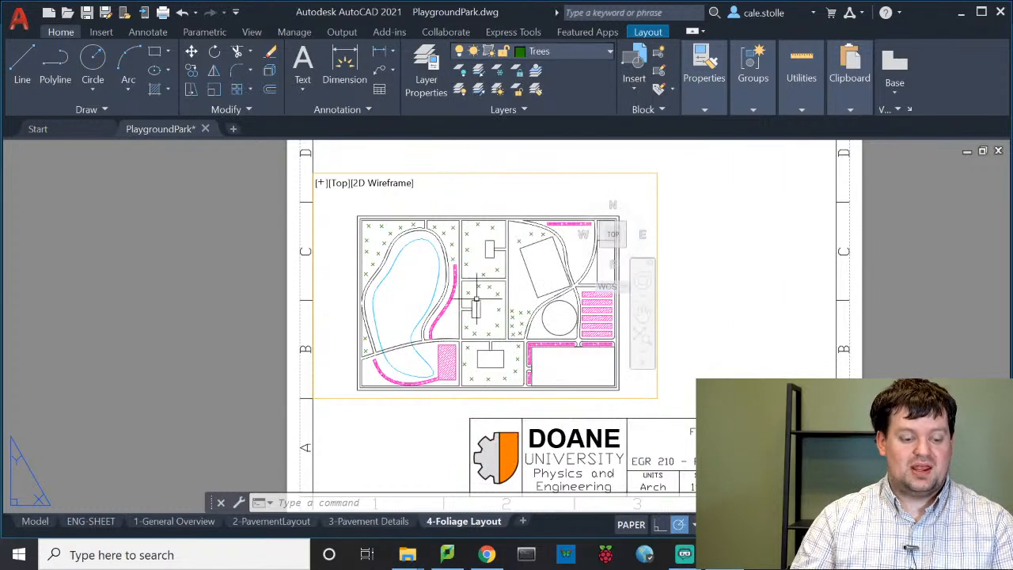
Step: Place the multiline text "1" with a height of 0.1 in the blank area west of the park boundary
scroll(372, 252, "up", 4)
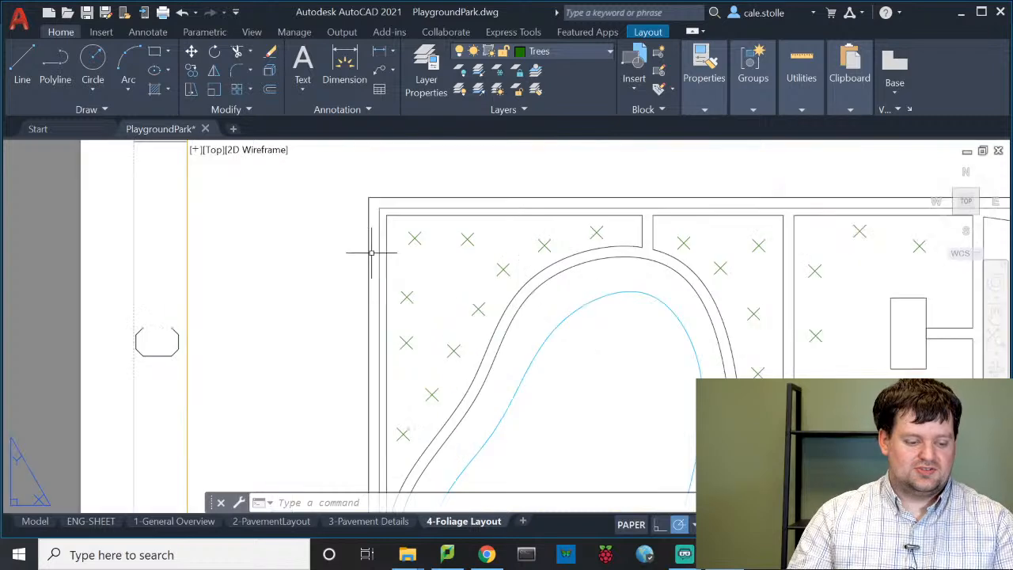
type("mte")
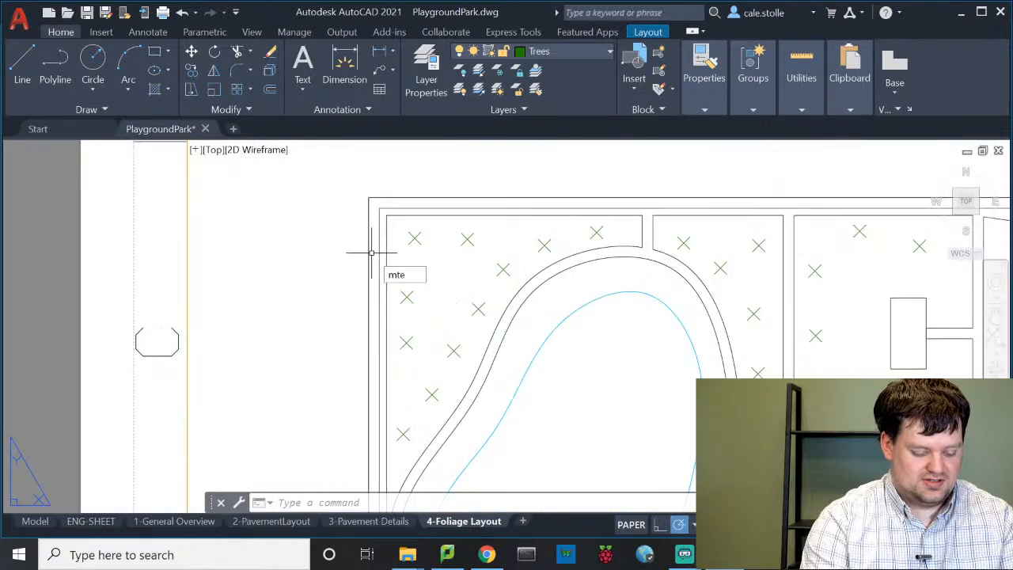
key("Return")
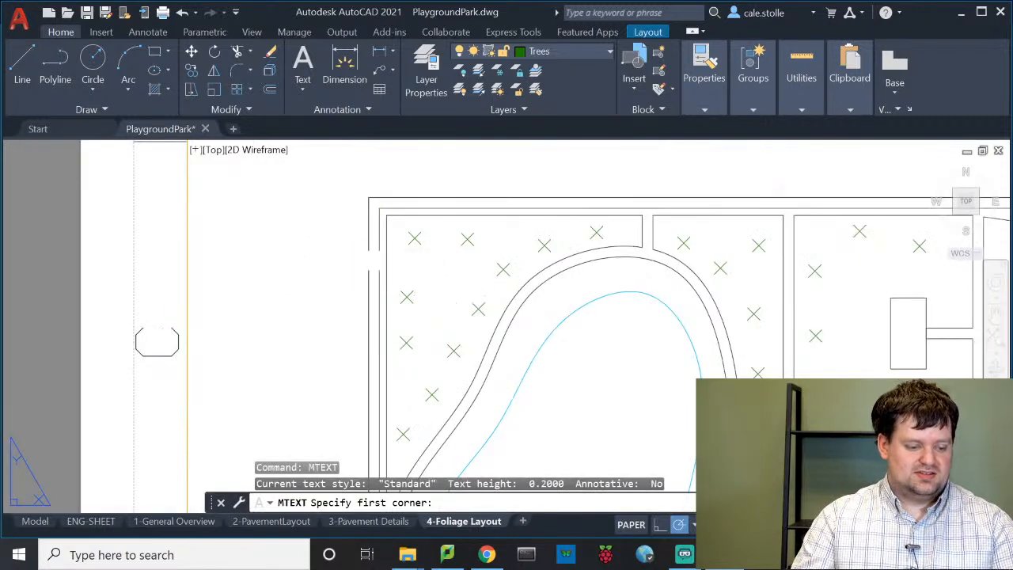
left_click(233, 238)
left_click(277, 307)
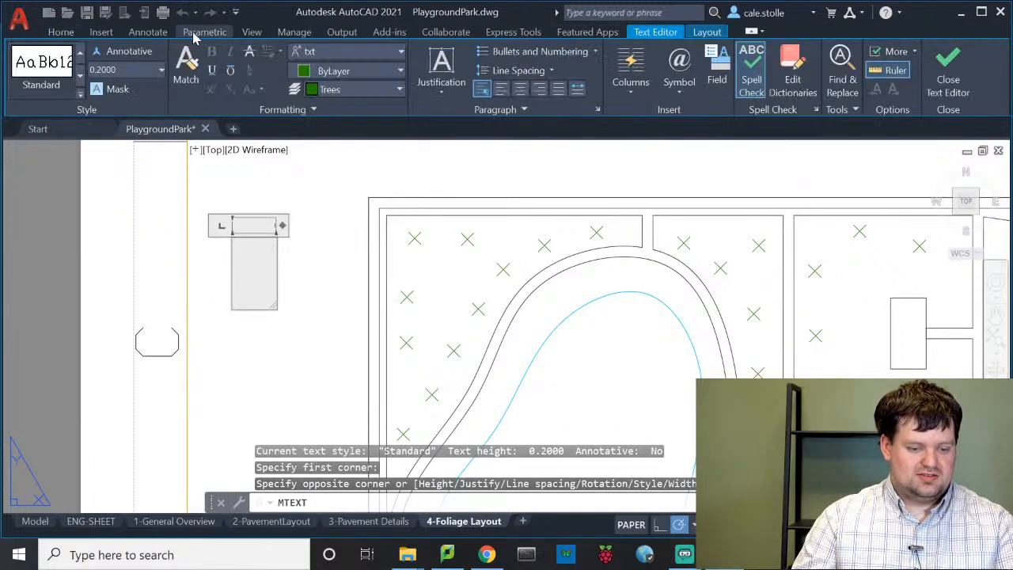
left_click(102, 71)
type(".1")
key("Return")
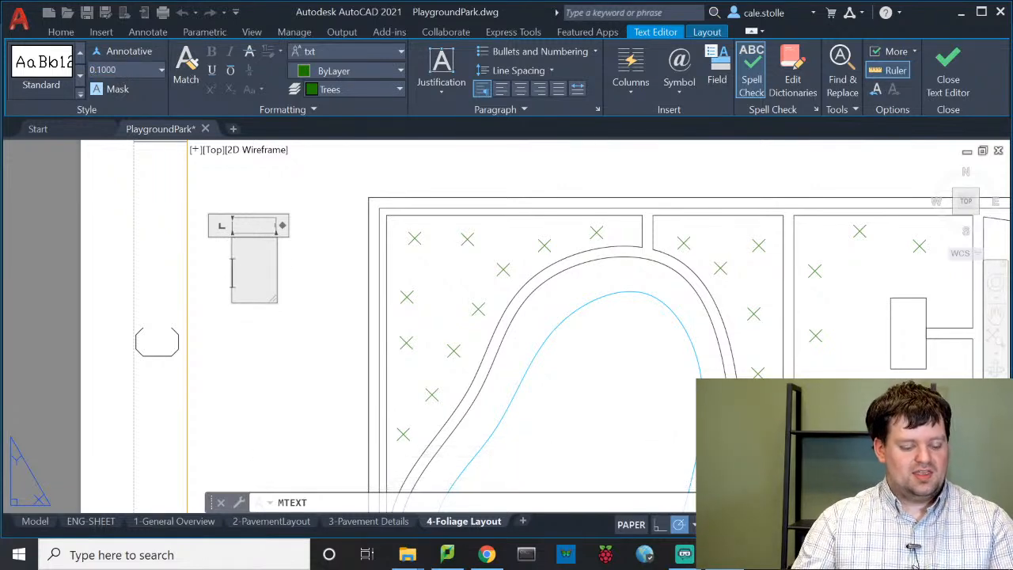
type("1")
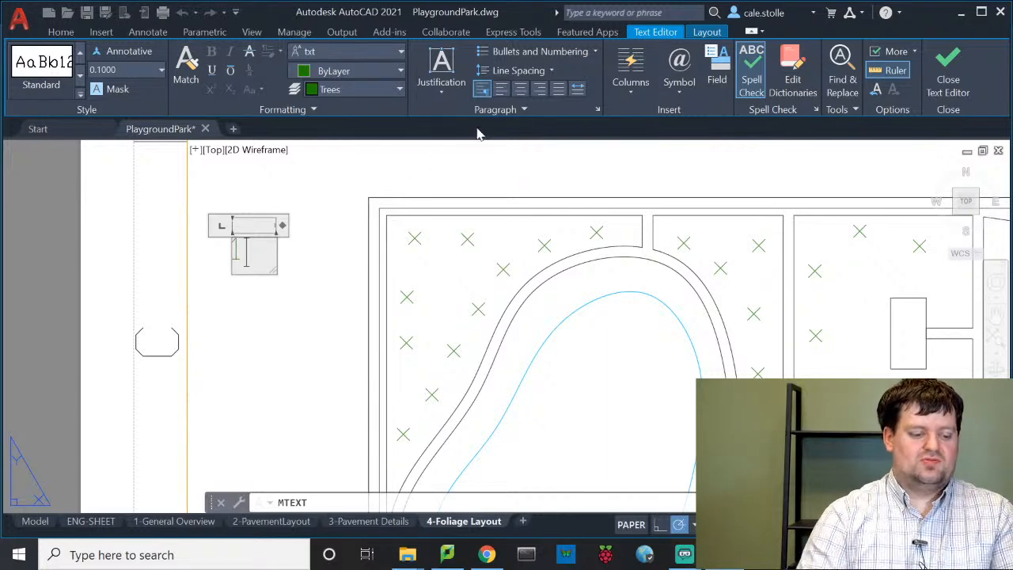
left_click(308, 293)
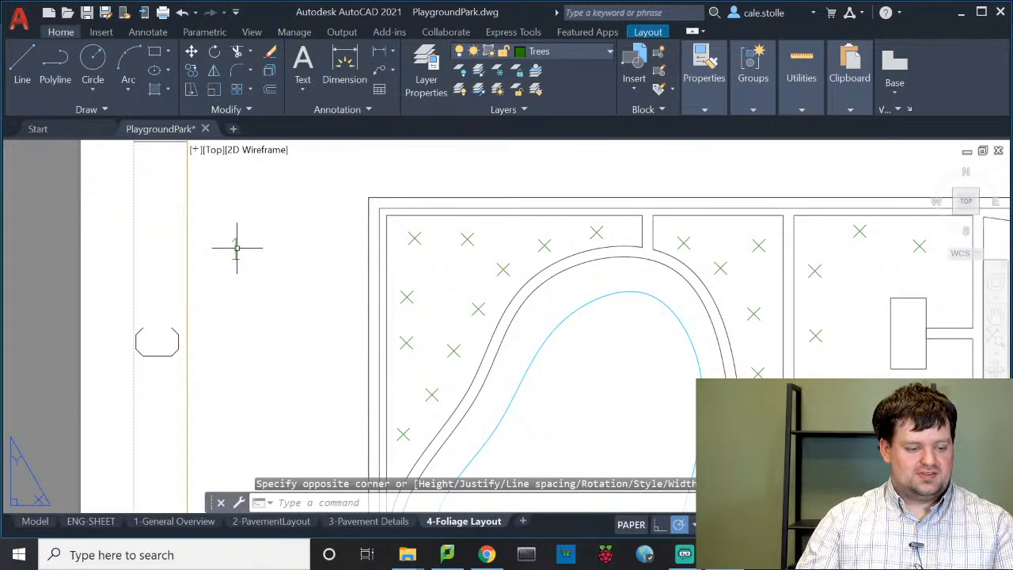
Step: Set the text height of the "1" label west of the park to 0.05
left_click(237, 248)
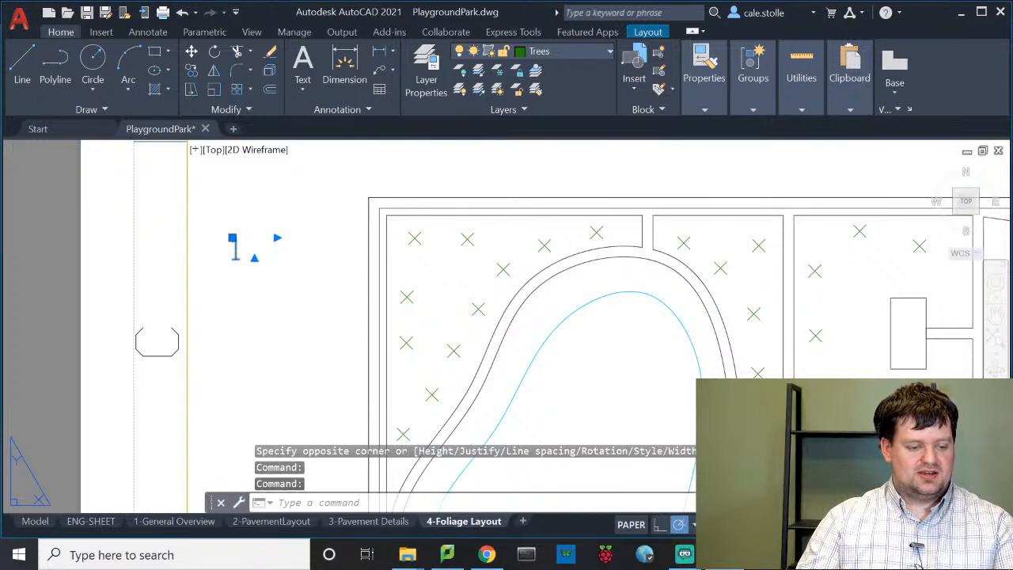
double_click(235, 248)
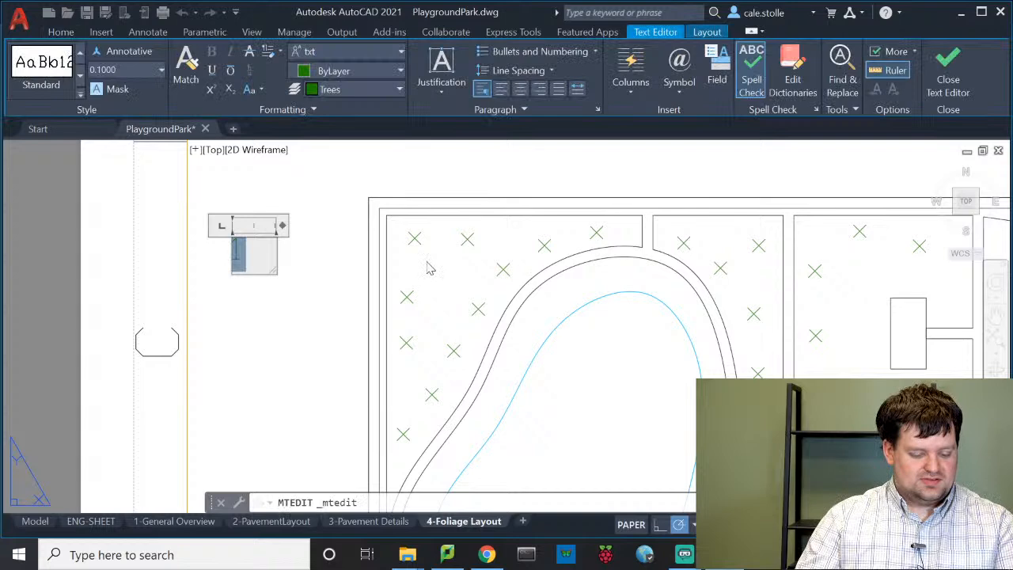
left_click(131, 71)
type("0.05")
key("Return")
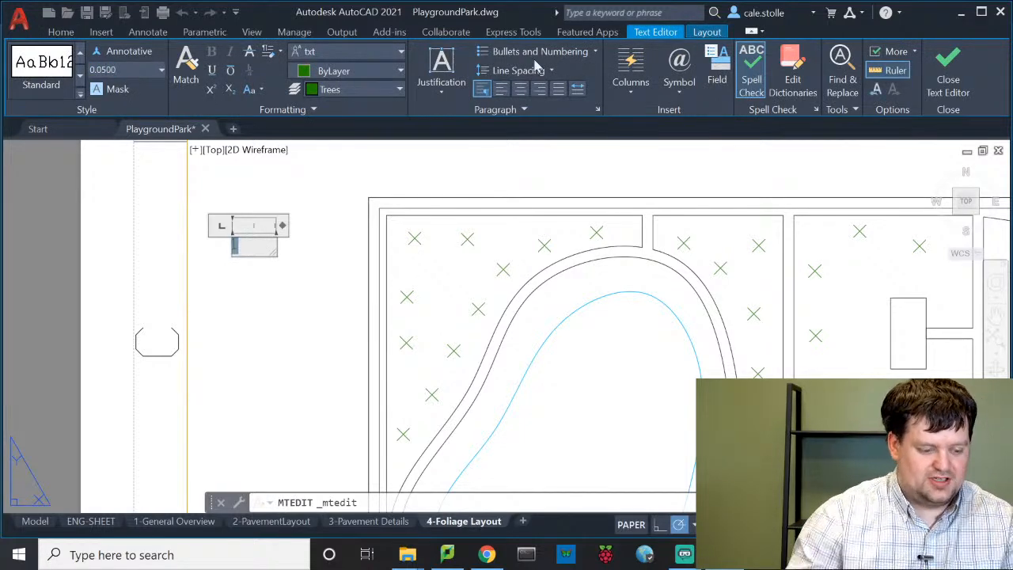
left_click(309, 299)
scroll(436, 294, "down", 5)
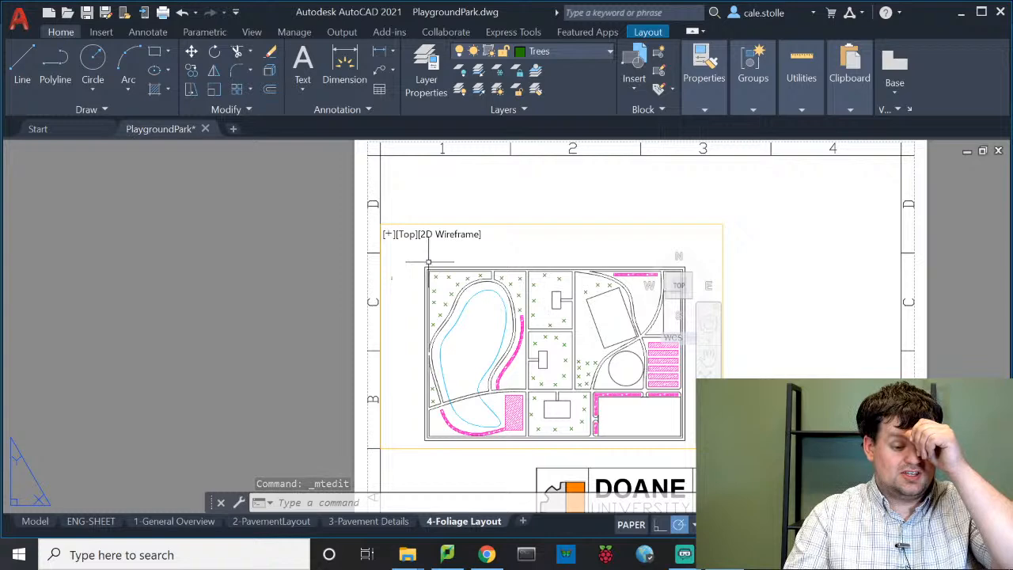
Step: Move the "1" label slightly further north, and delete it from the sheet
scroll(429, 261, "up", 5)
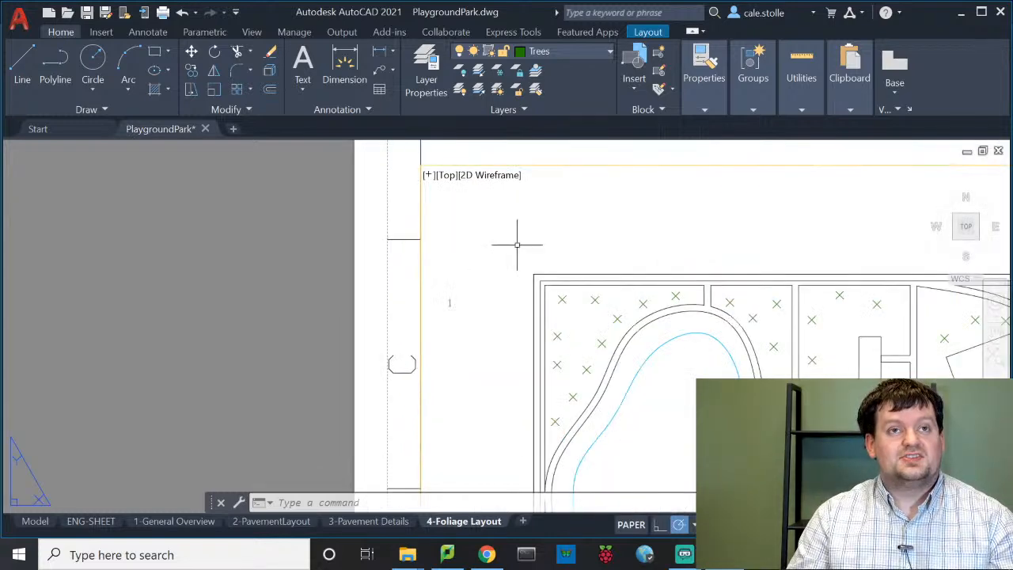
scroll(470, 310, "up", 4)
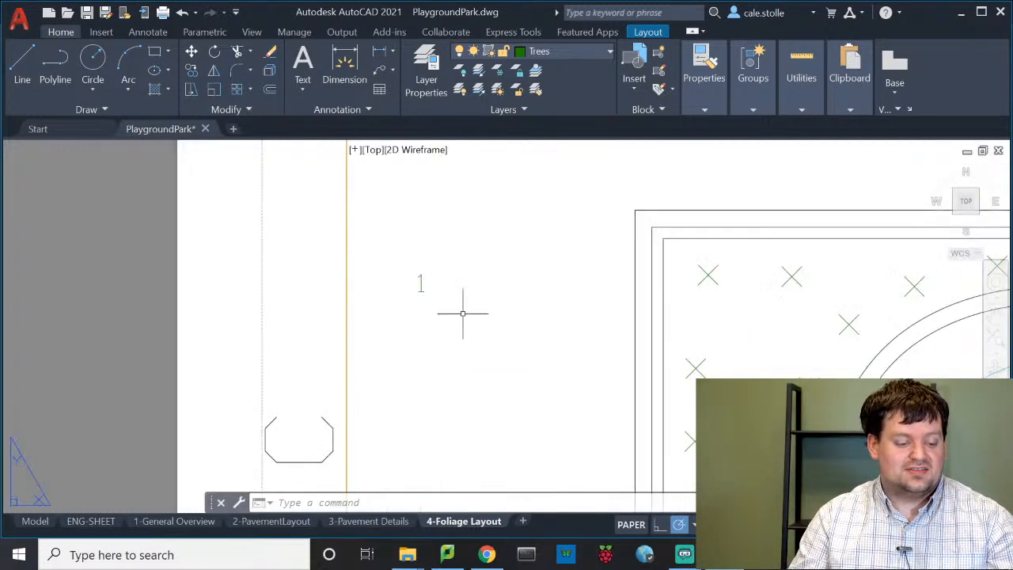
left_click(420, 276)
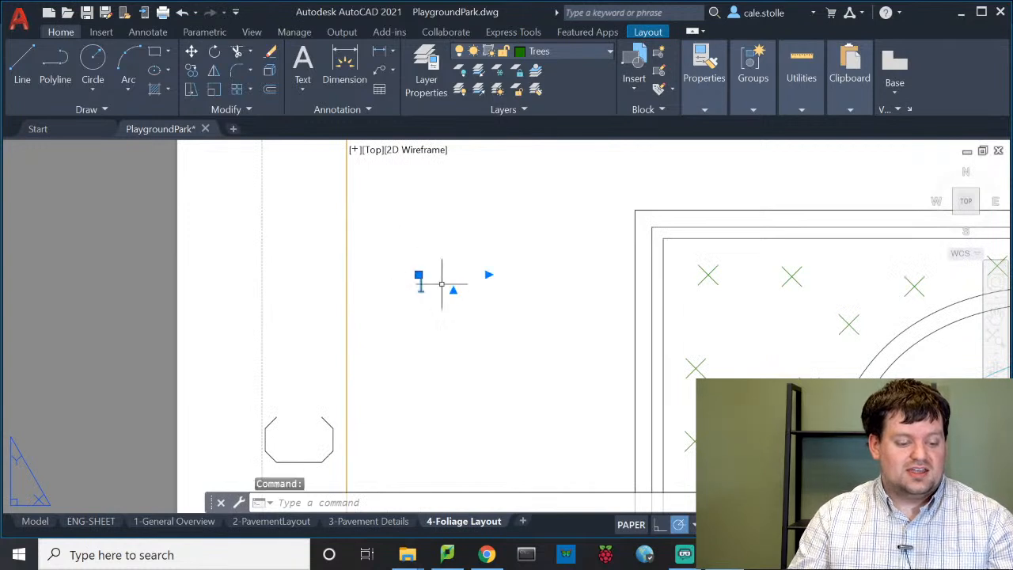
left_click_drag(420, 288, 436, 222)
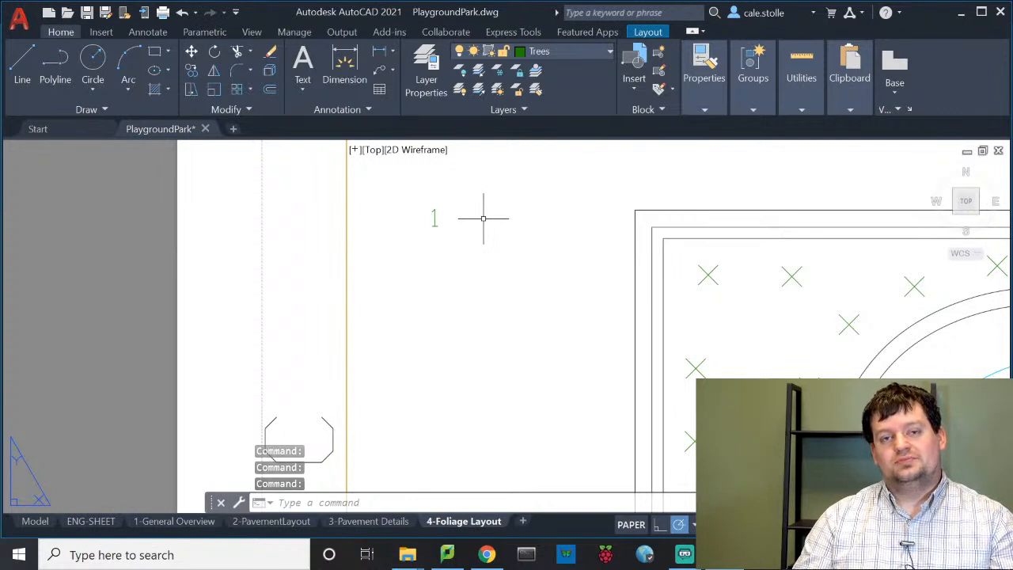
left_click(434, 216)
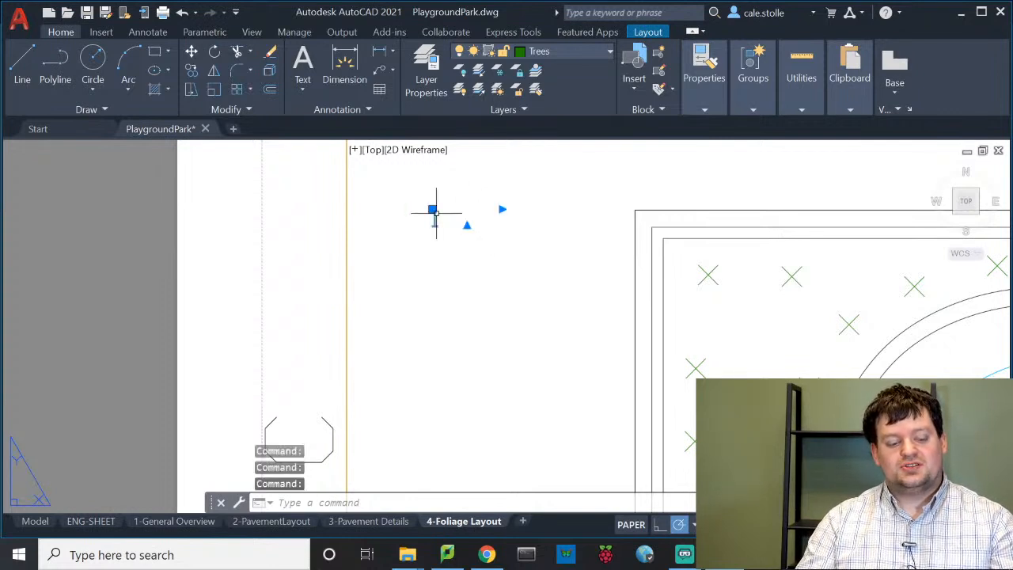
key("Delete")
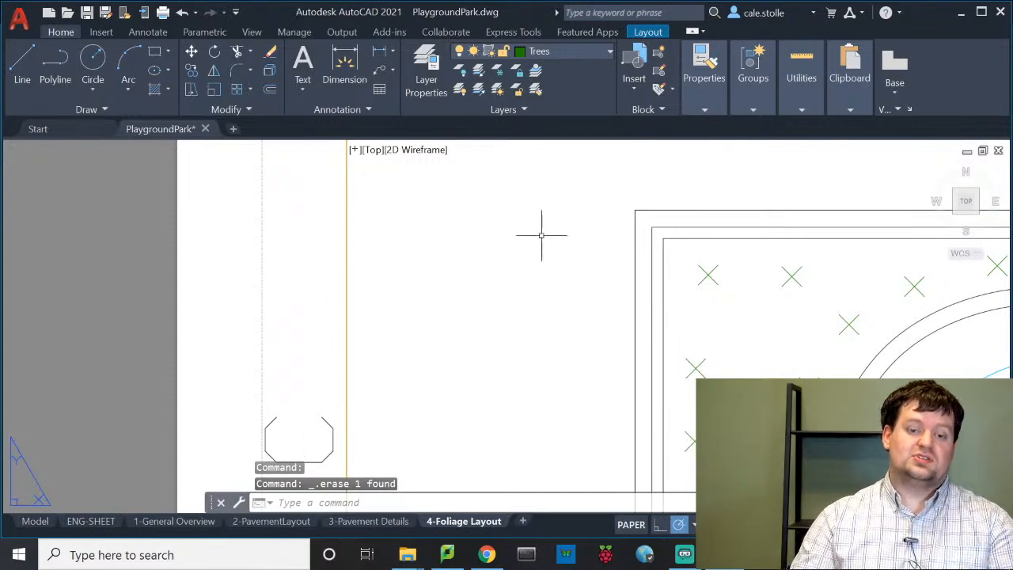
scroll(562, 274, "down", 3)
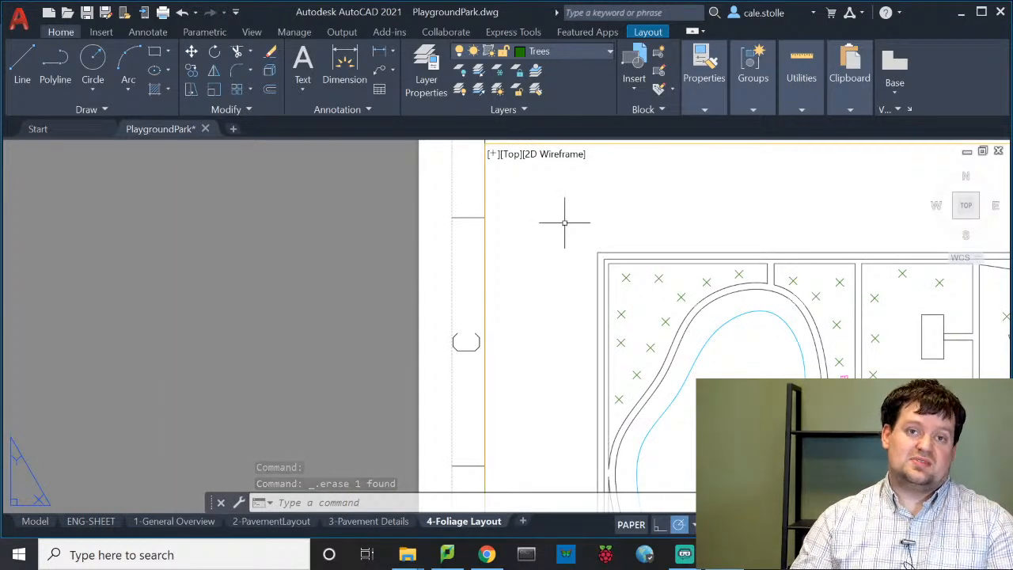
scroll(565, 222, "down", 4)
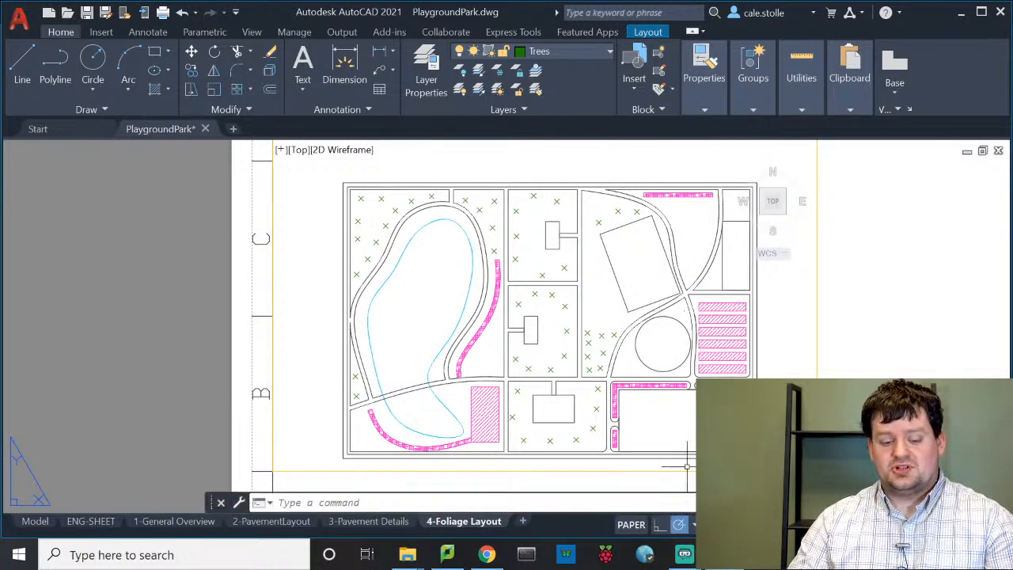
Step: Switch to Chrome and examine the introduction of the Nebraska Forest Service's "Trees to Plant in Nebraska" page
left_click(487, 555)
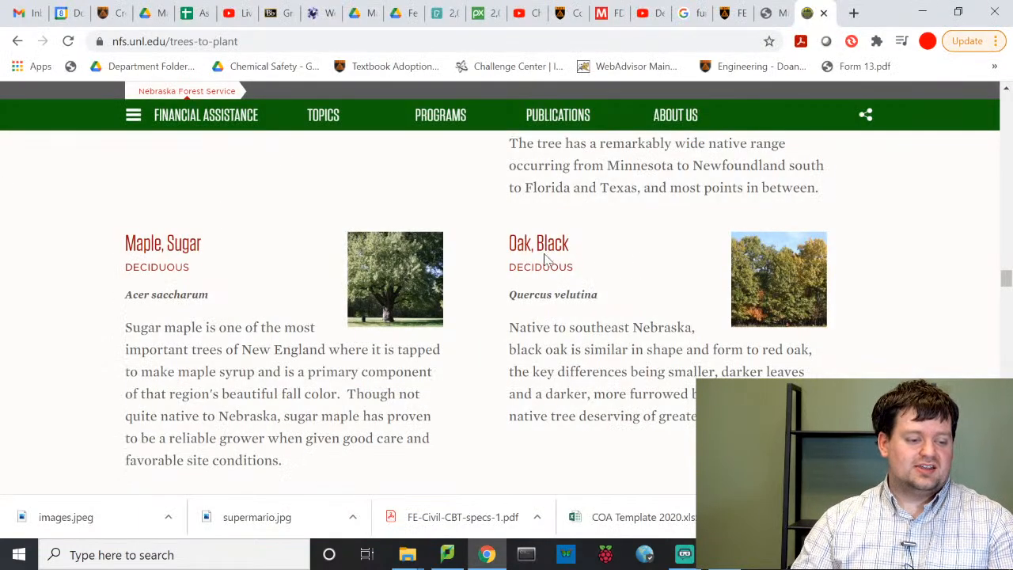
left_click_drag(1007, 277, 1006, 102)
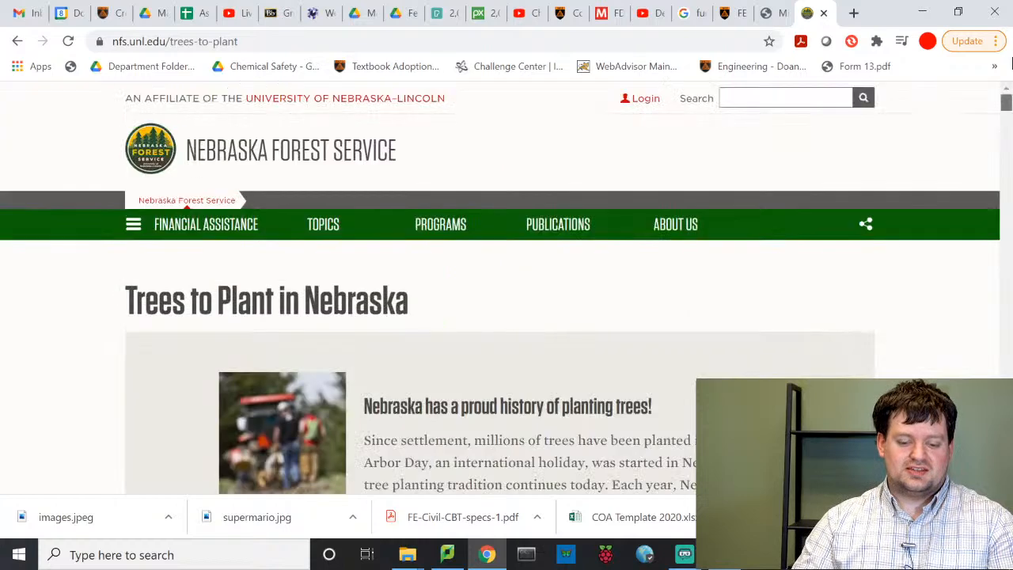
left_click_drag(129, 300, 430, 308)
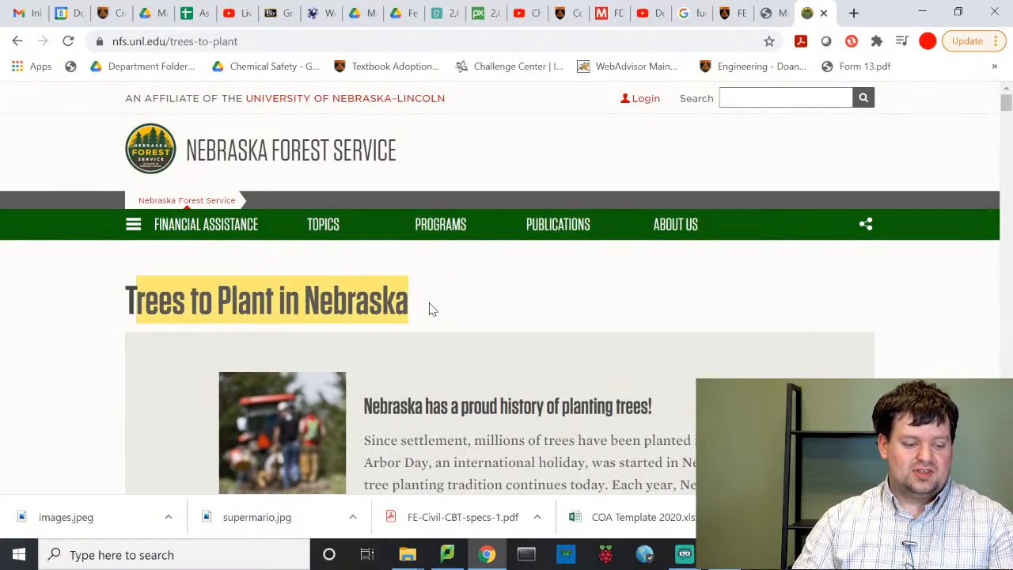
left_click(497, 308)
scroll(518, 289, "down", 4)
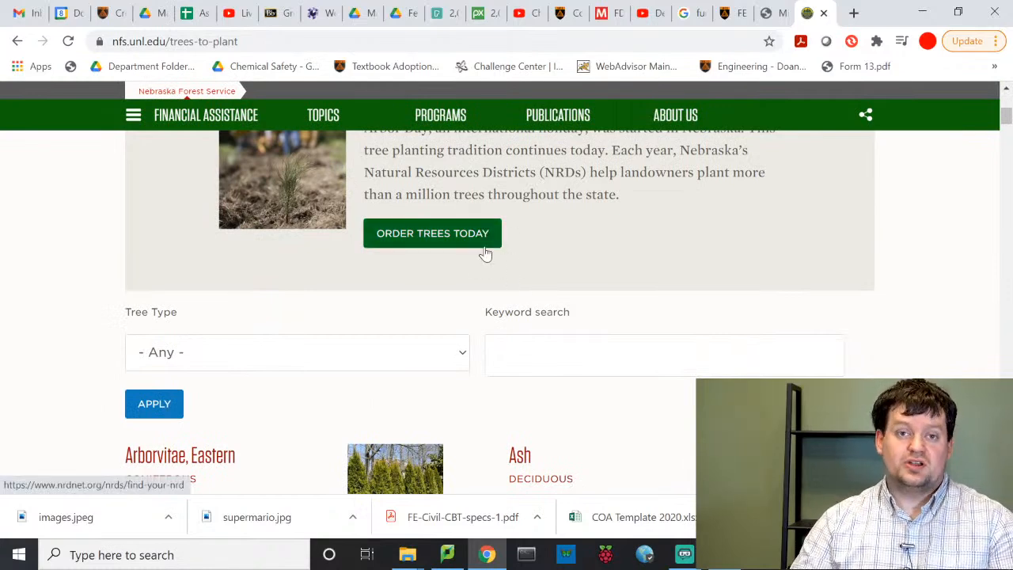
Step: Read the Ash entry's notes on the emerald ash borer and the planting recommendation
scroll(483, 286, "down", 3)
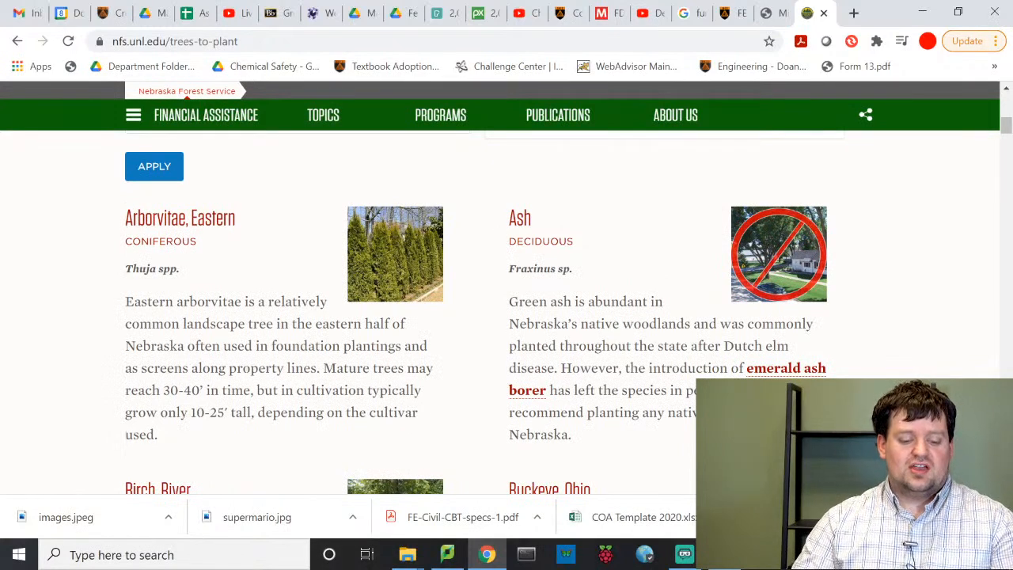
left_click_drag(626, 368, 693, 390)
left_click(681, 422)
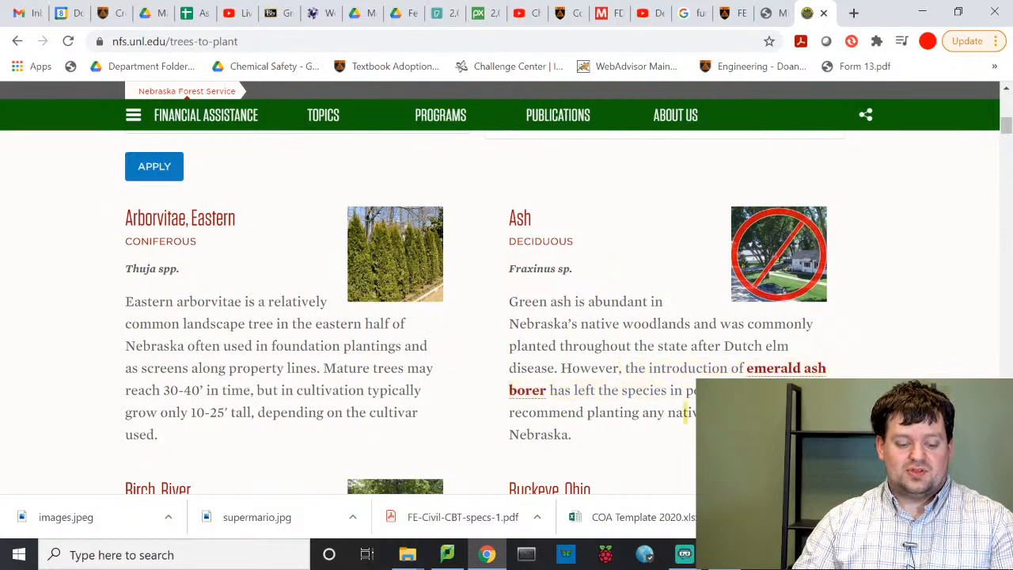
left_click_drag(535, 413, 713, 434)
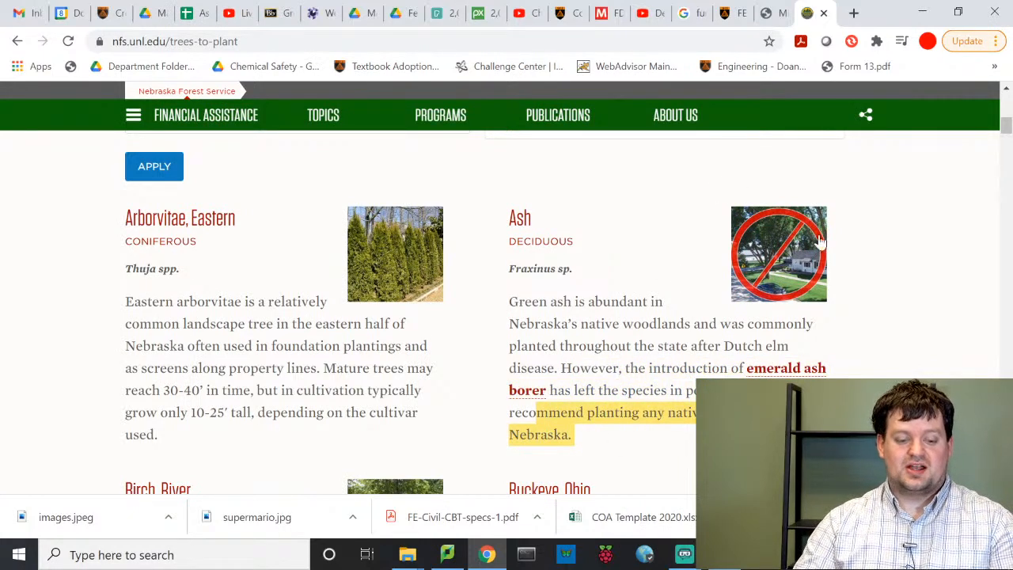
left_click_drag(681, 368, 712, 390)
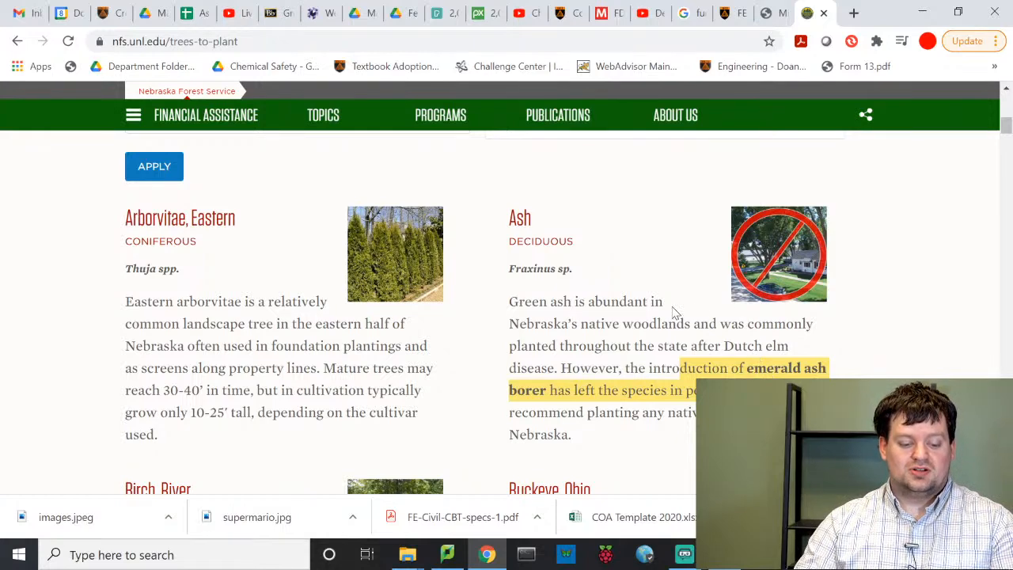
Step: Look through the tree entries after Ash, from birch and buckeye to American hornbeam and Rocky Mountain juniper
scroll(654, 339, "down", 10)
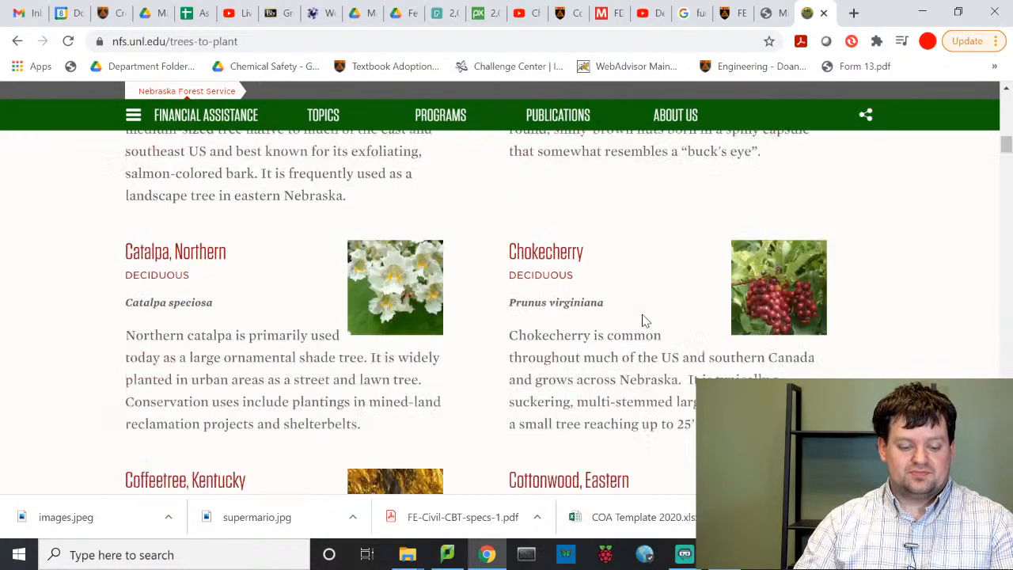
scroll(645, 320, "down", 5)
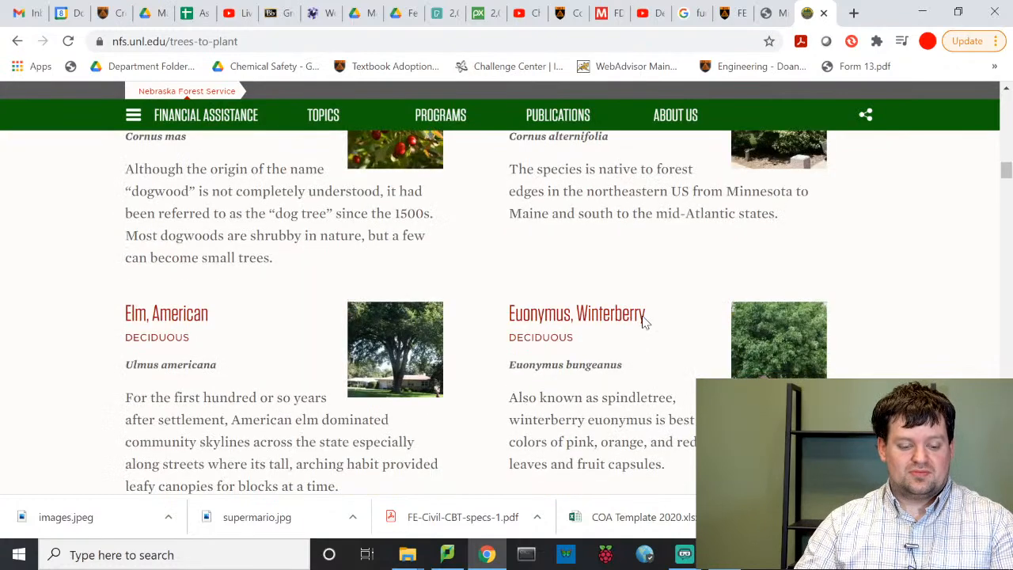
scroll(646, 320, "down", 5)
scroll(649, 320, "down", 4)
scroll(650, 321, "up", 1)
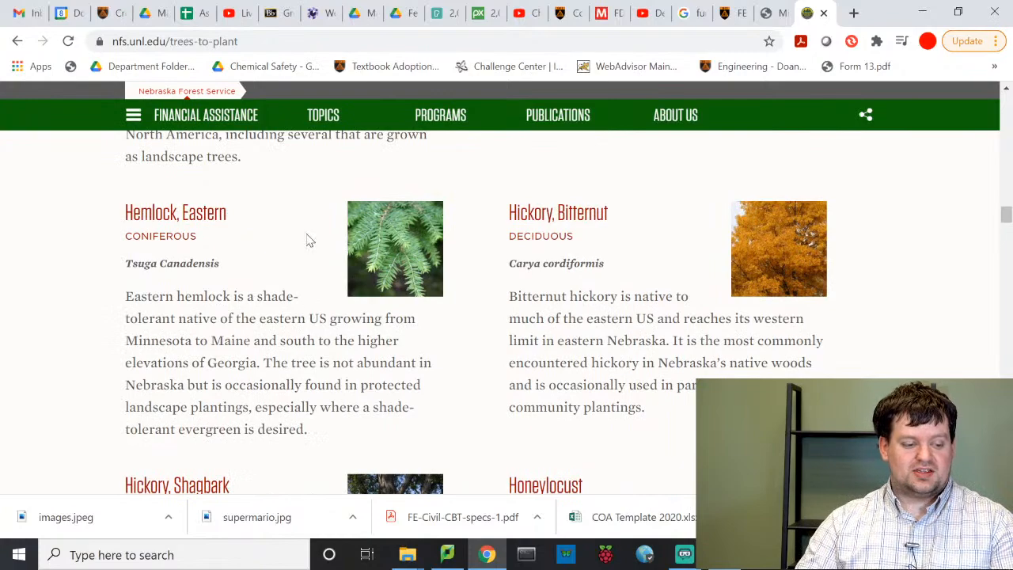
scroll(301, 235, "down", 8)
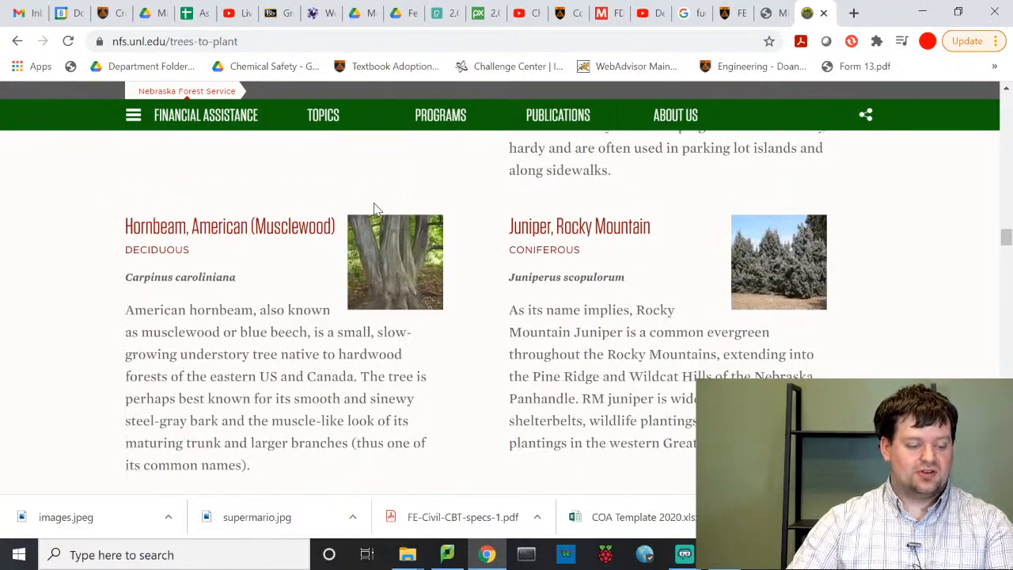
scroll(586, 257, "up", 1)
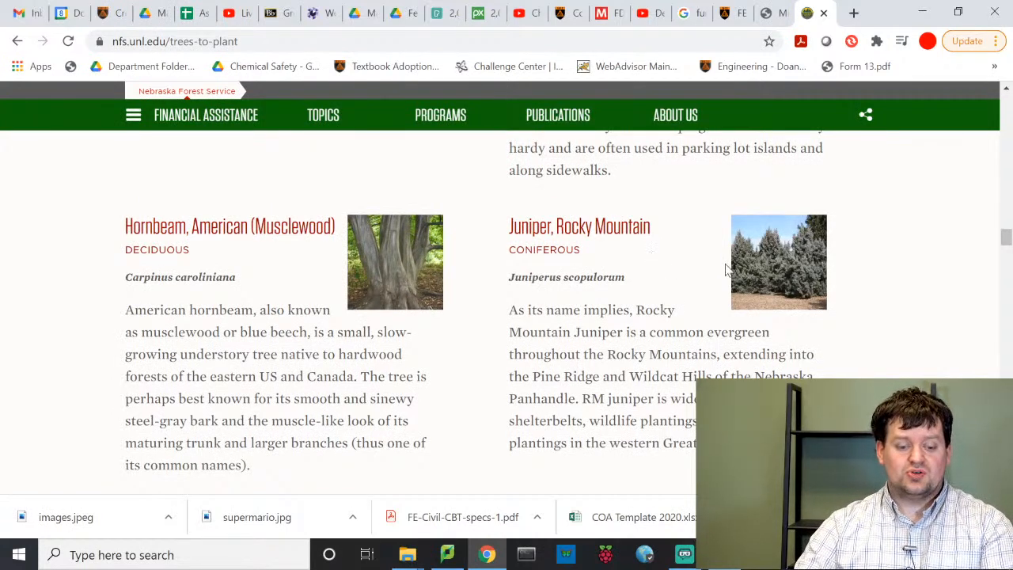
Step: Examine the linden, locust and maple entries on the Nebraska tree list, through Sugar Maple and Black Oak
scroll(724, 267, "down", 5)
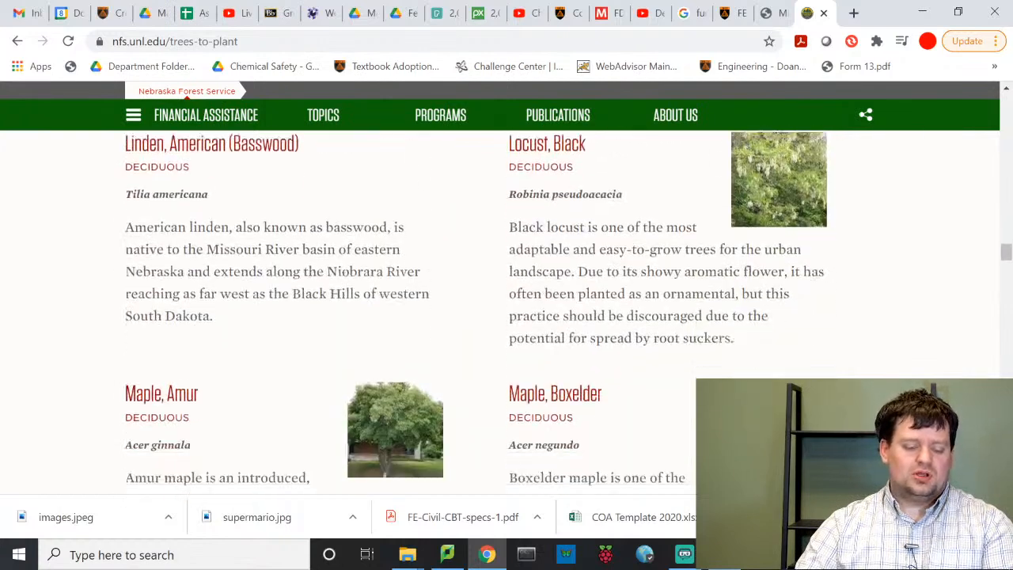
scroll(631, 271, "down", 1)
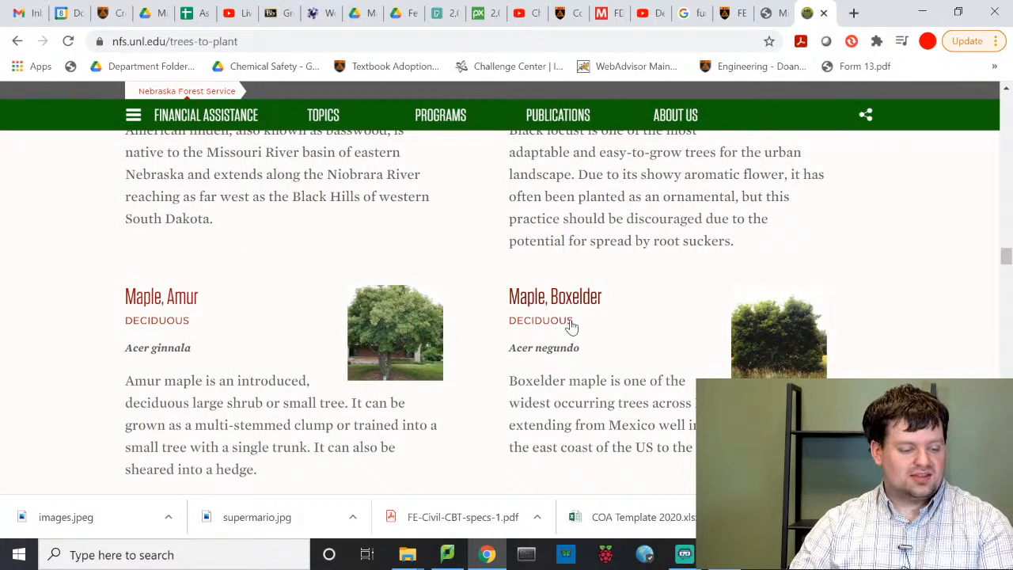
scroll(396, 316, "down", 3)
scroll(483, 327, "down", 1)
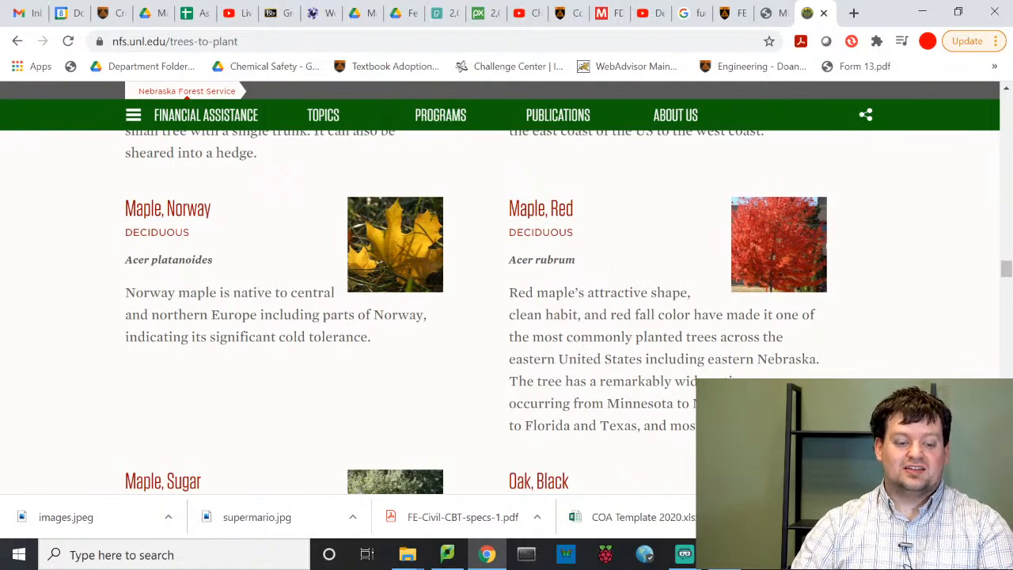
scroll(561, 301, "down", 3)
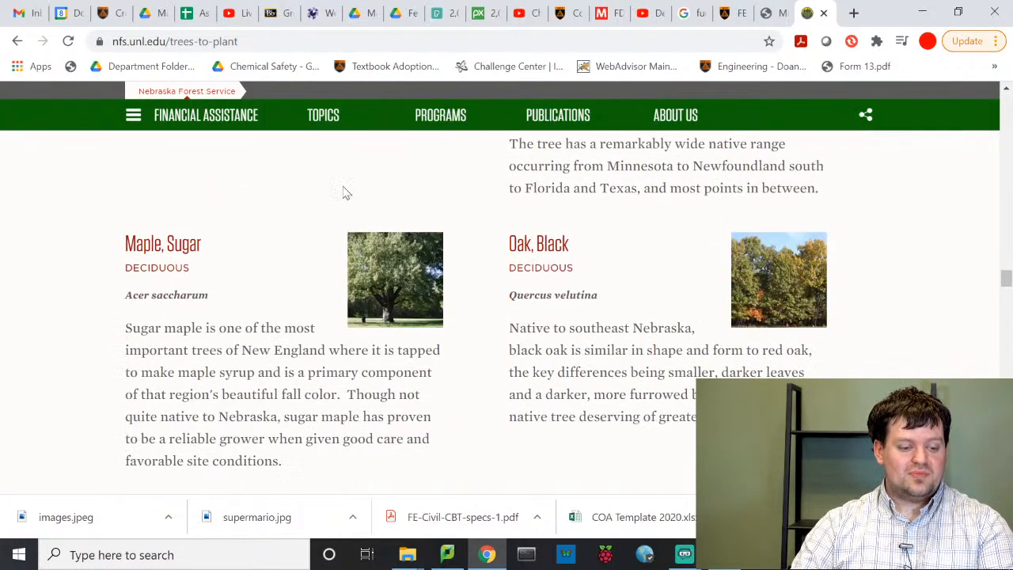
Step: Examine the oak entries, from Bur and Chinkapin Oak to Northern Red, Pin and White Oak
scroll(515, 339, "down", 3)
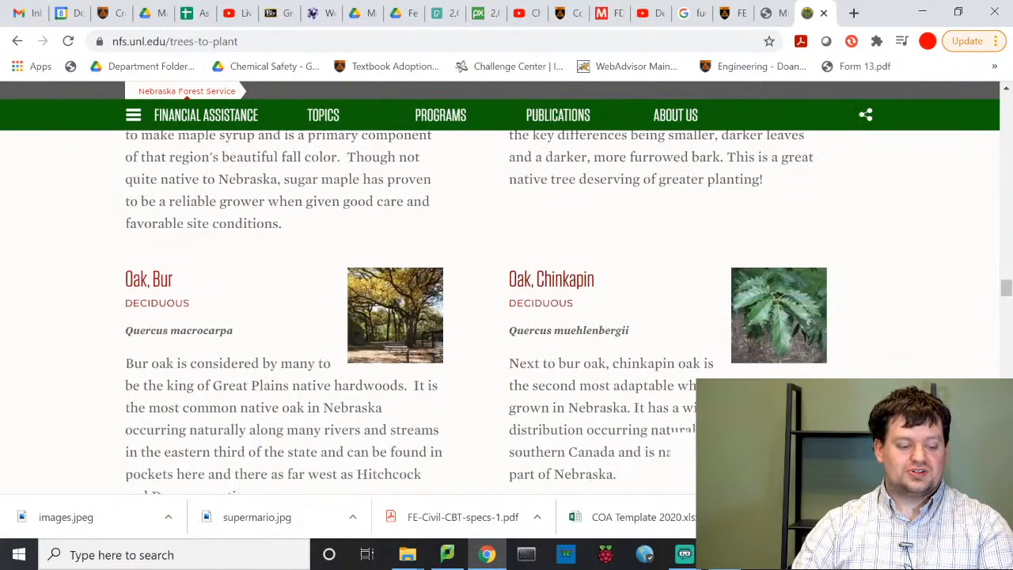
scroll(640, 328, "down", 2)
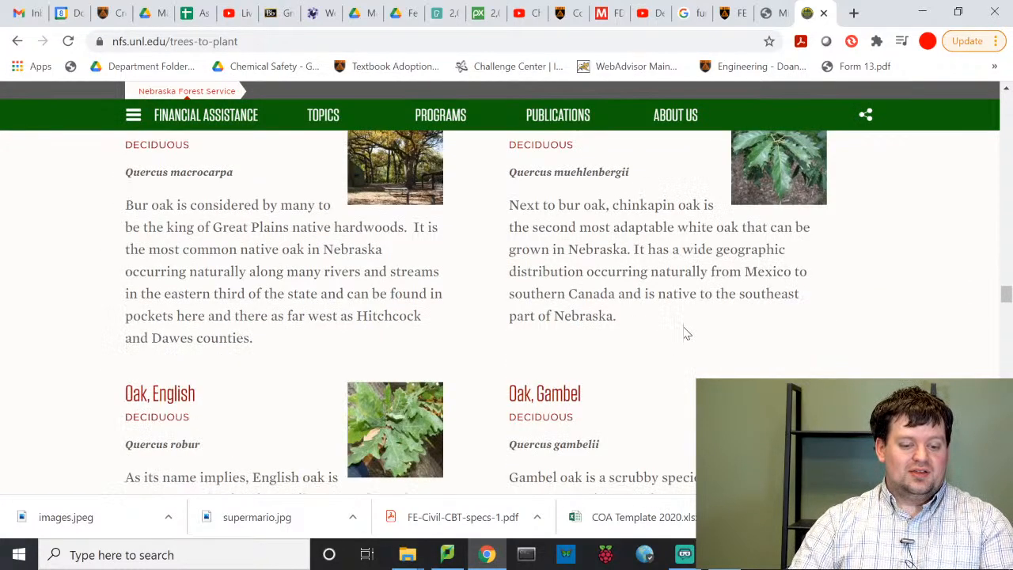
scroll(686, 333, "down", 1)
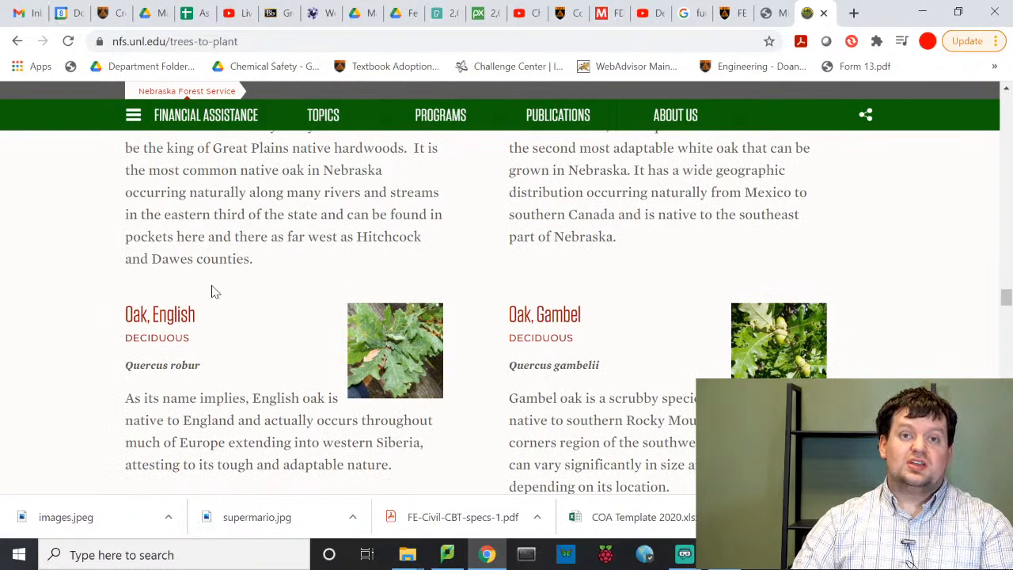
scroll(192, 243, "down", 3)
scroll(245, 256, "down", 1)
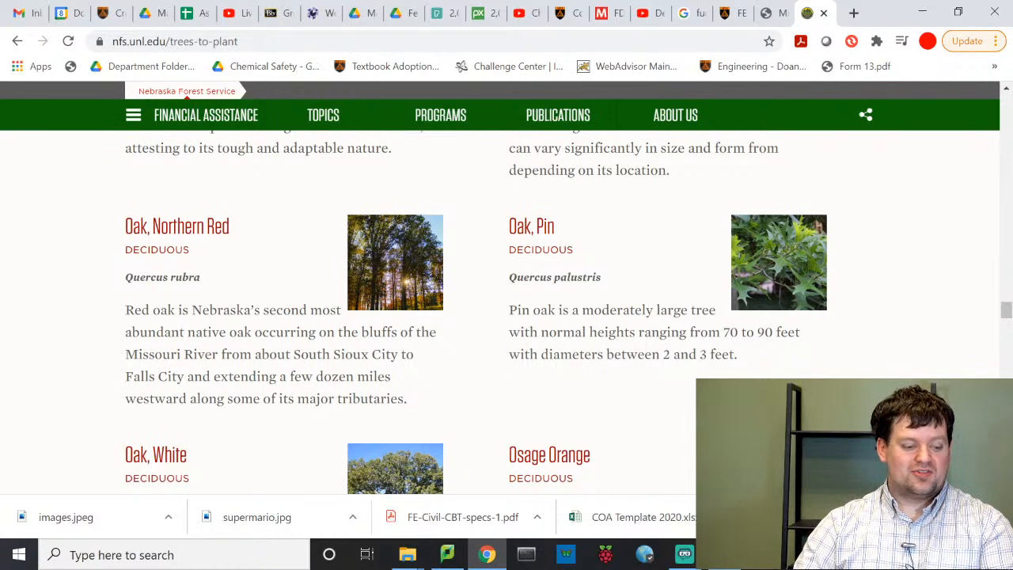
scroll(380, 313, "down", 2)
scroll(385, 308, "up", 2)
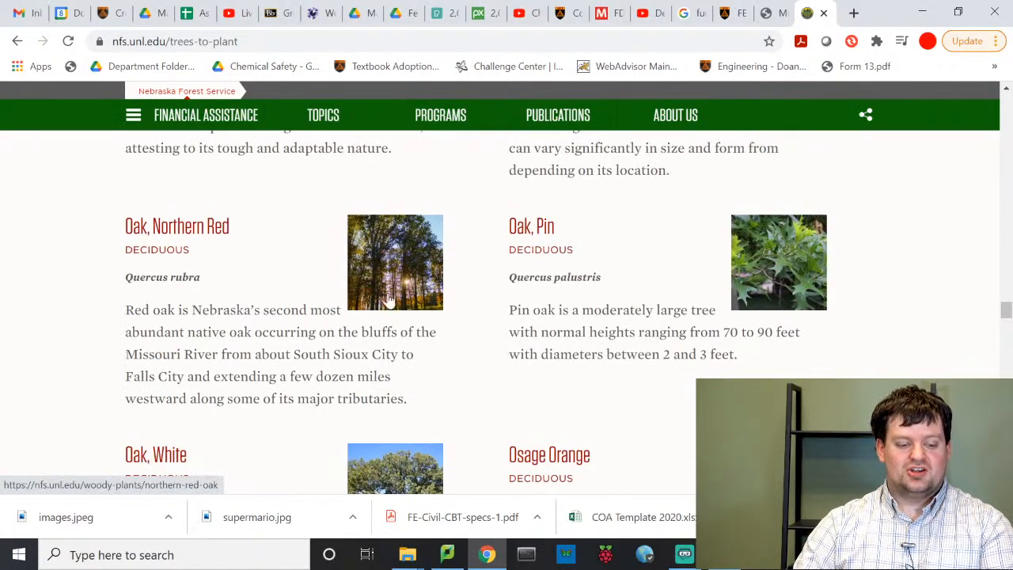
Step: Search Google in a new tab for "red oak", checking the tree list, and refine the query to "northern red oak"
left_click(854, 12)
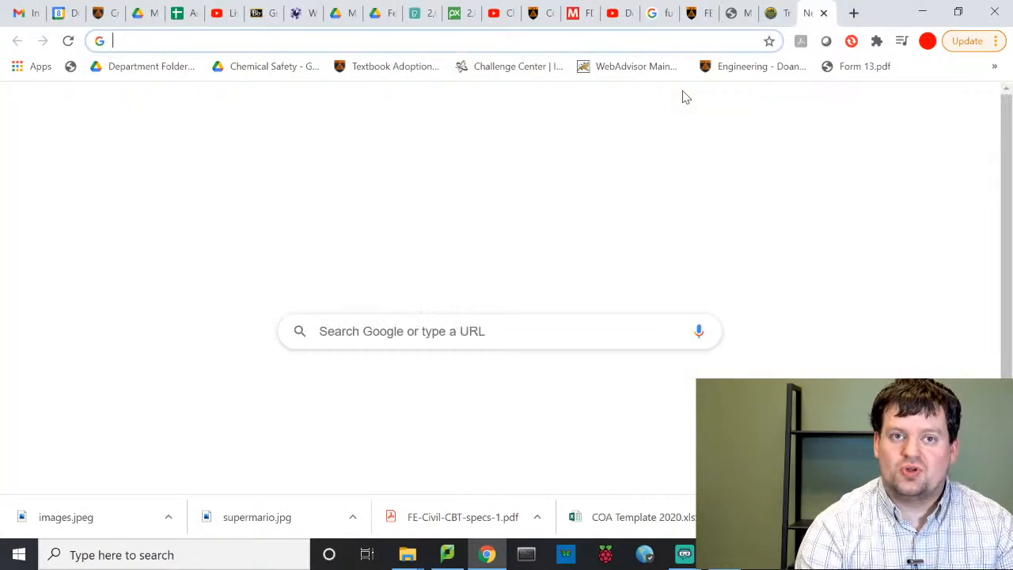
type("red ")
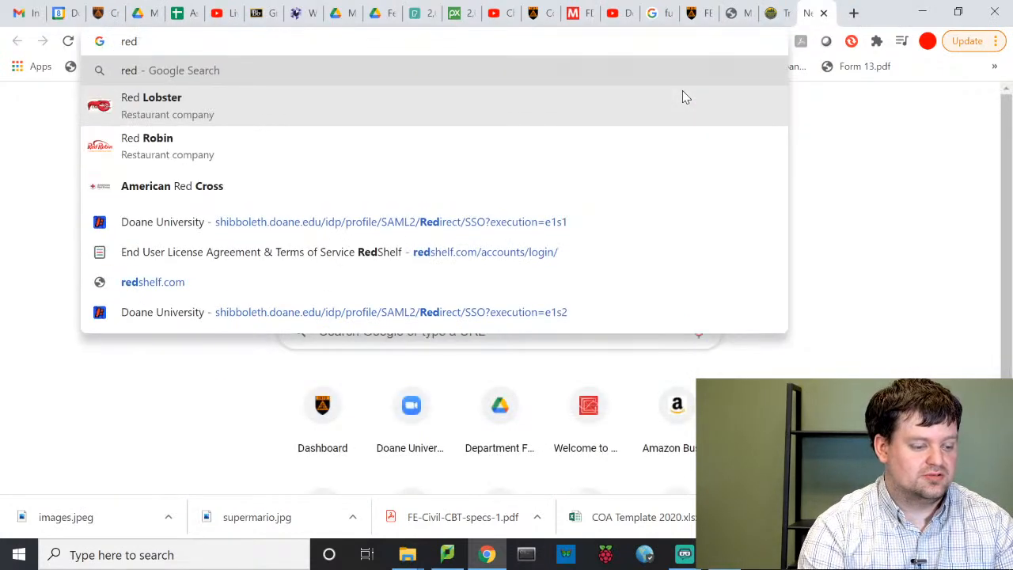
type("oak")
key("Return")
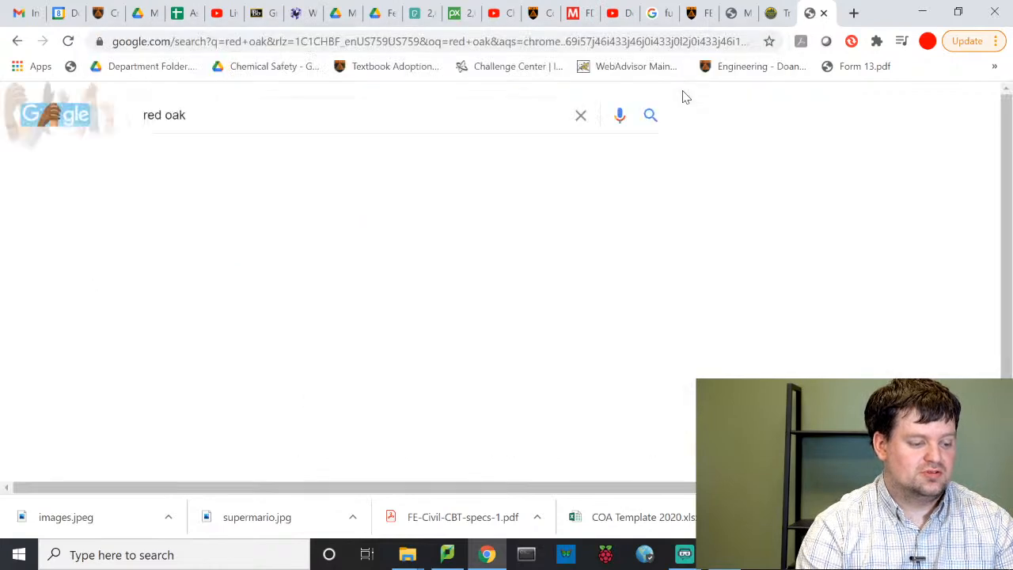
left_click(774, 13)
left_click(823, 14)
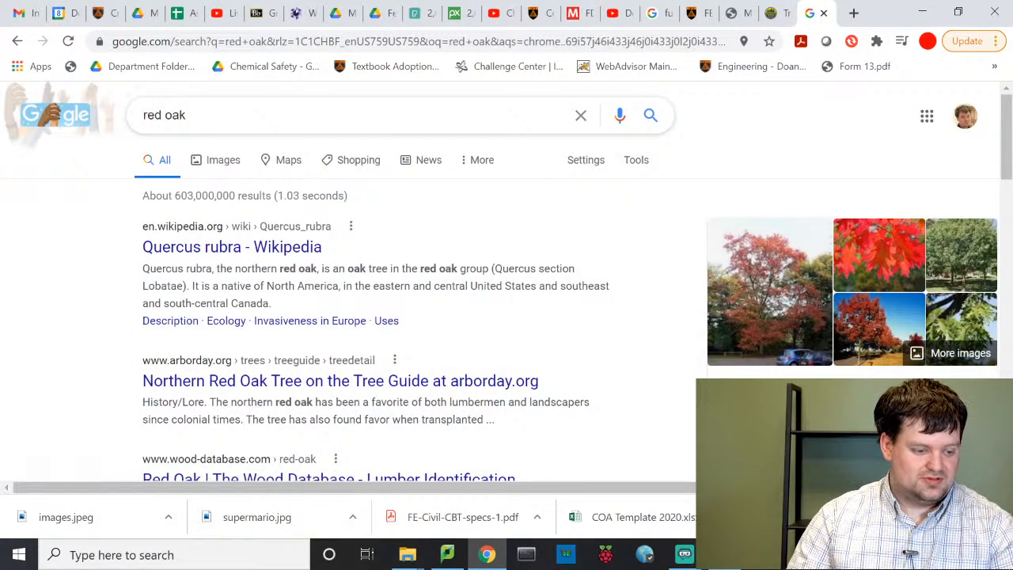
type("northern")
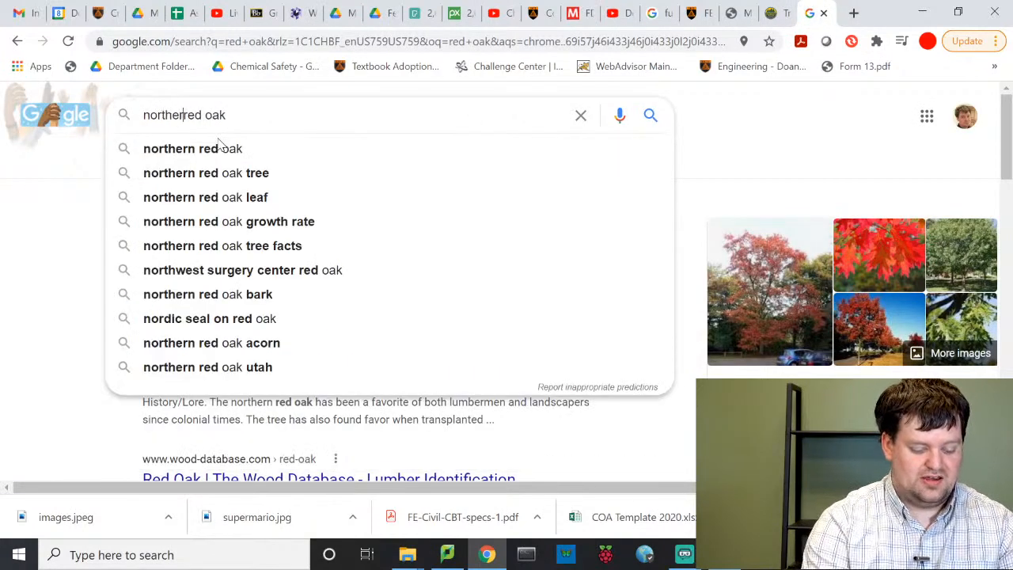
key("Return")
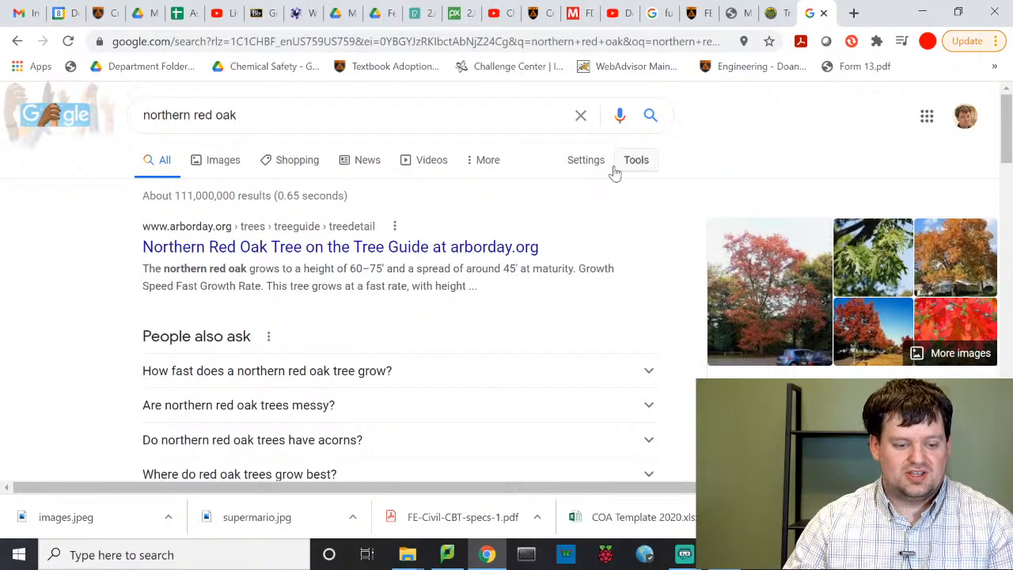
Step: Show the image results for northern red oak and examine the tree's shape, leaves and colour
left_click(224, 162)
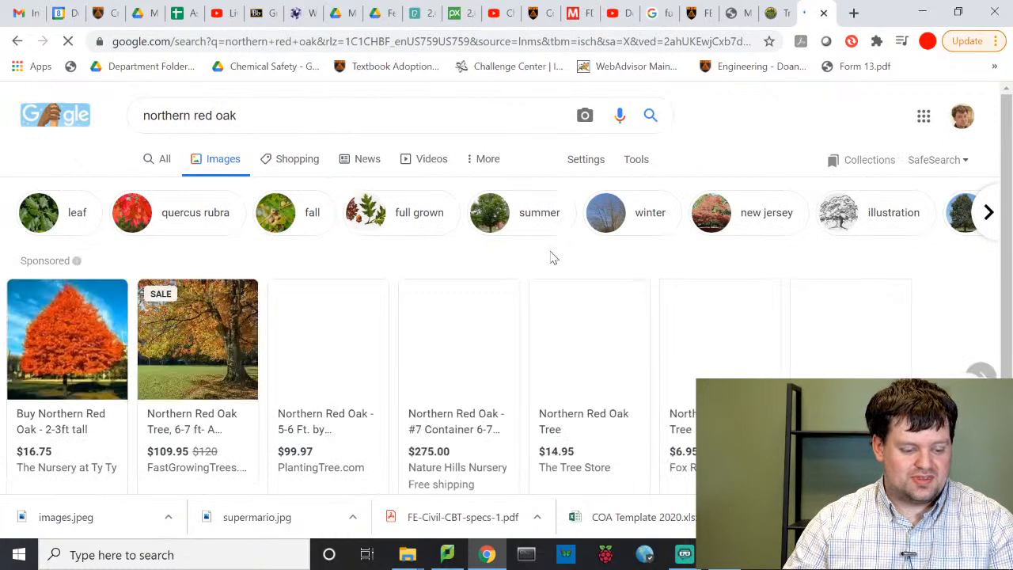
scroll(553, 257, "down", 4)
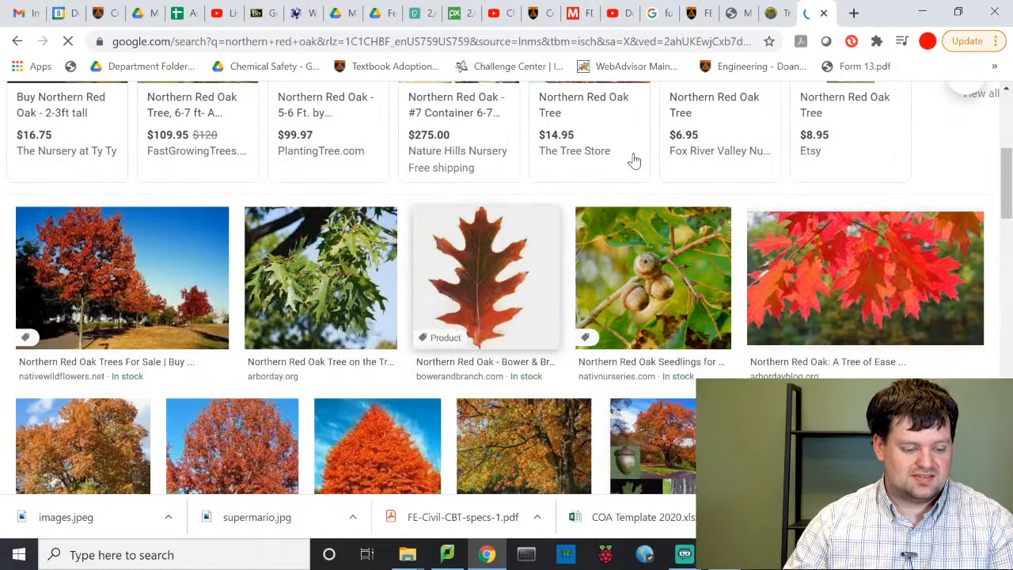
scroll(342, 285, "down", 3)
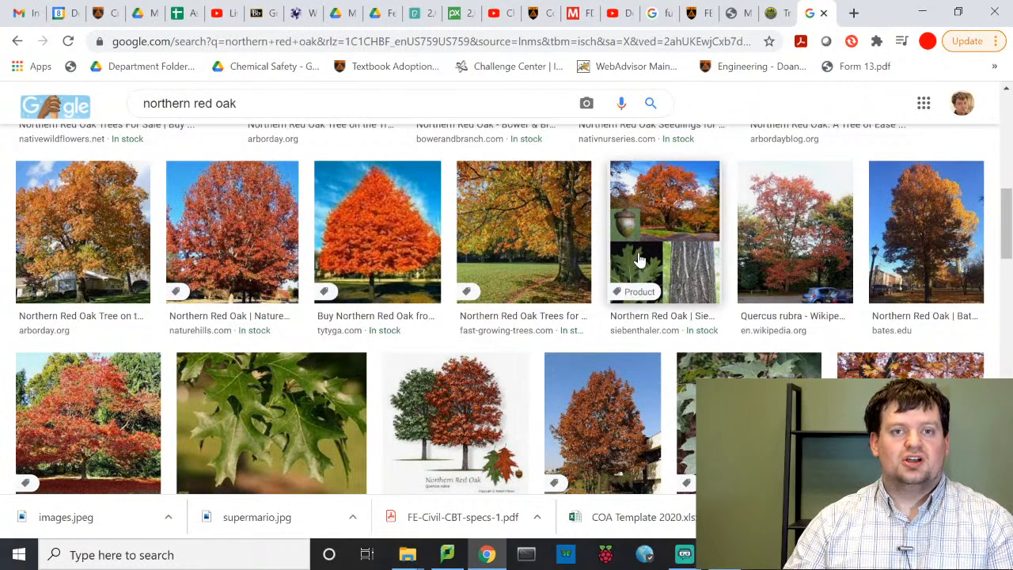
scroll(669, 458, "down", 3)
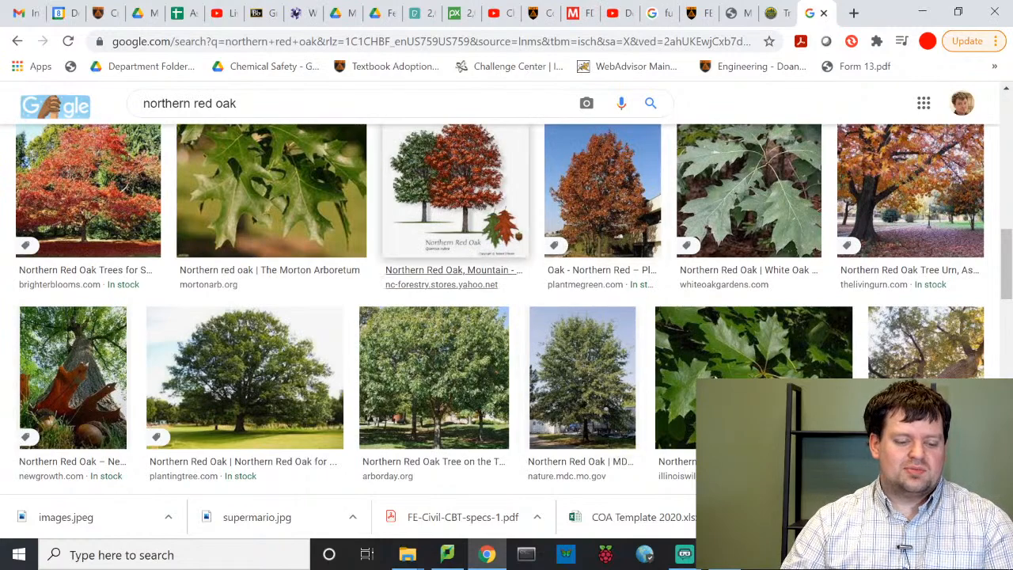
scroll(748, 269, "up", 10)
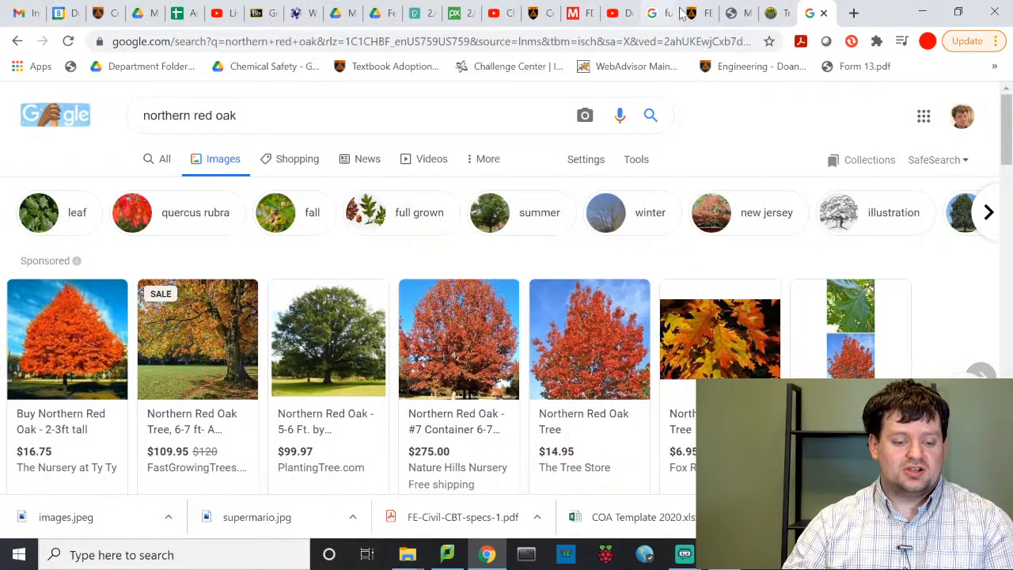
Step: Replace the image search query with "black oak" and run it
left_click(250, 106)
key("ctrl+a")
type("black oak")
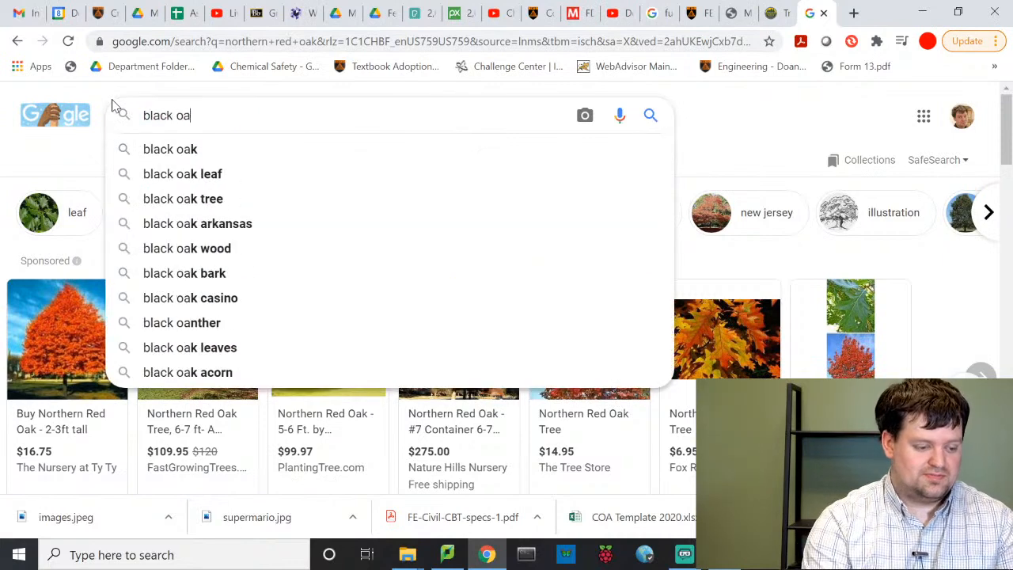
key("Return")
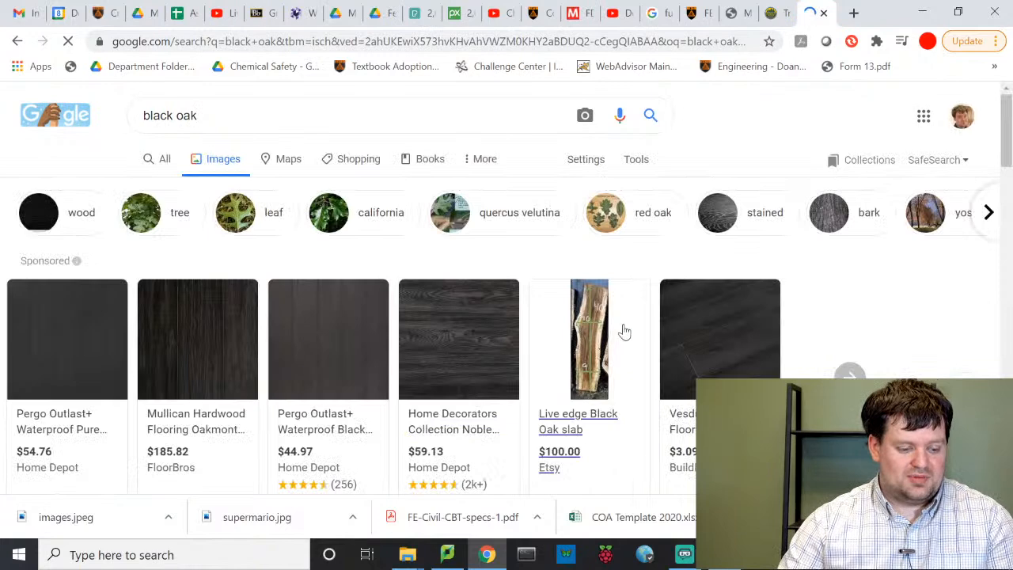
Step: Examine the black oak image results for the tree's shape, leaves and bark
scroll(643, 342, "down", 3)
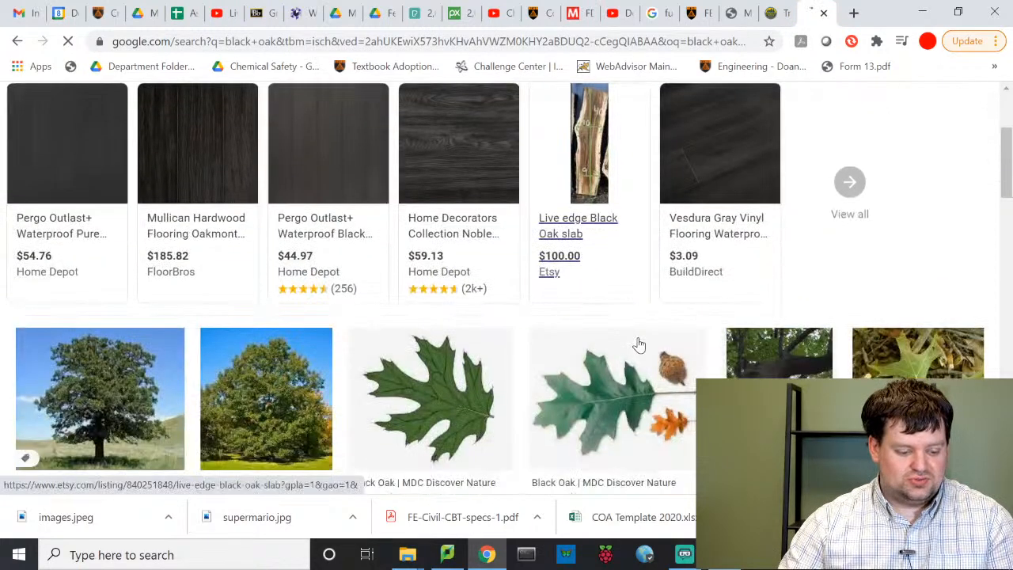
scroll(639, 345, "down", 2)
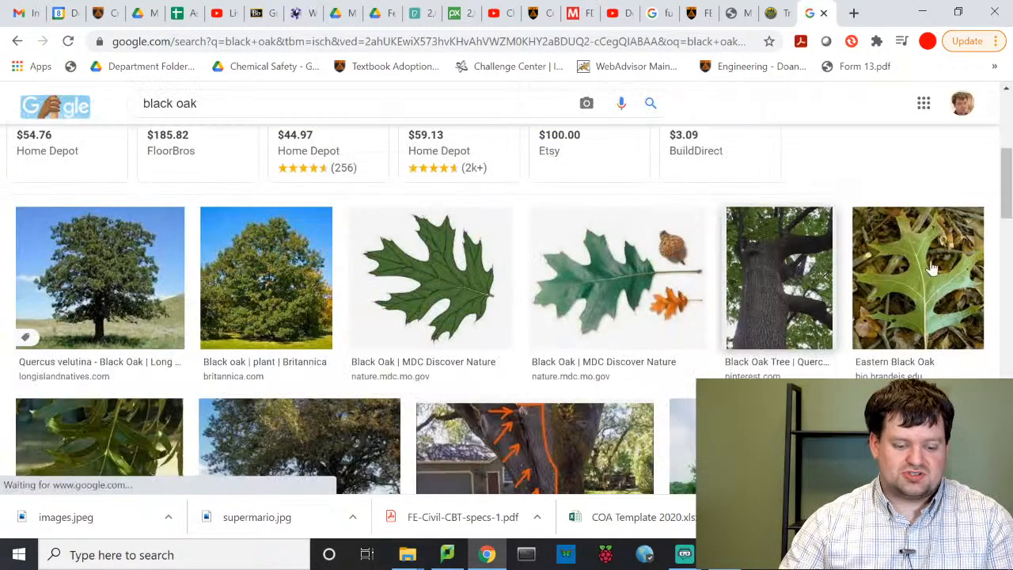
scroll(806, 281, "down", 3)
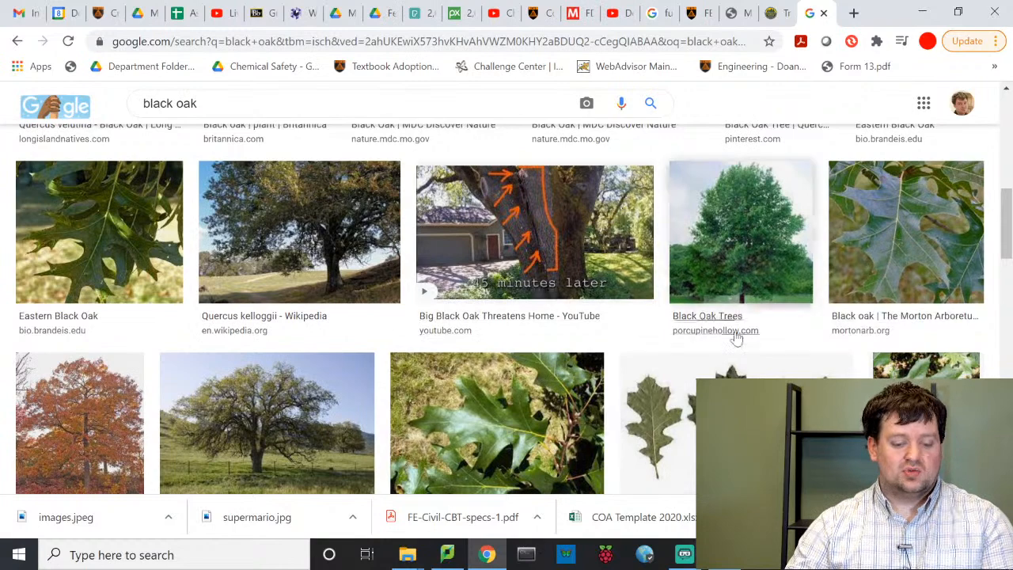
scroll(623, 214, "down", 5)
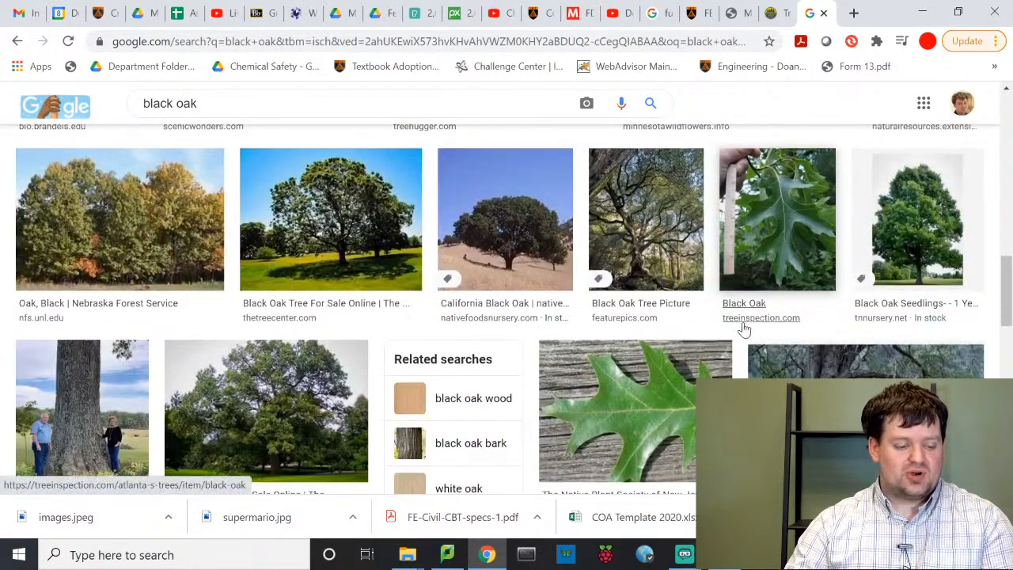
scroll(744, 331, "down", 1)
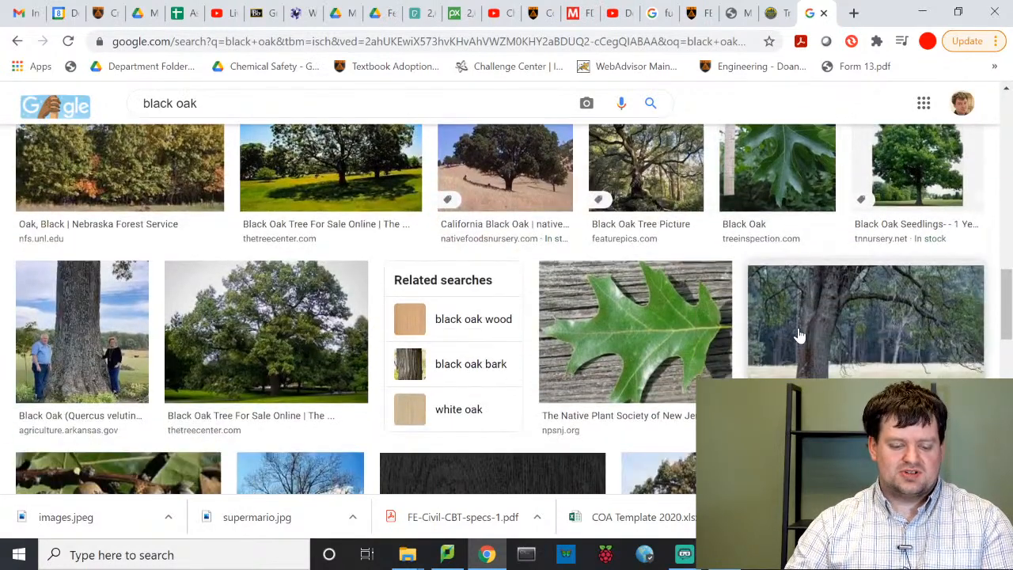
scroll(796, 335, "down", 1)
scroll(804, 340, "down", 5)
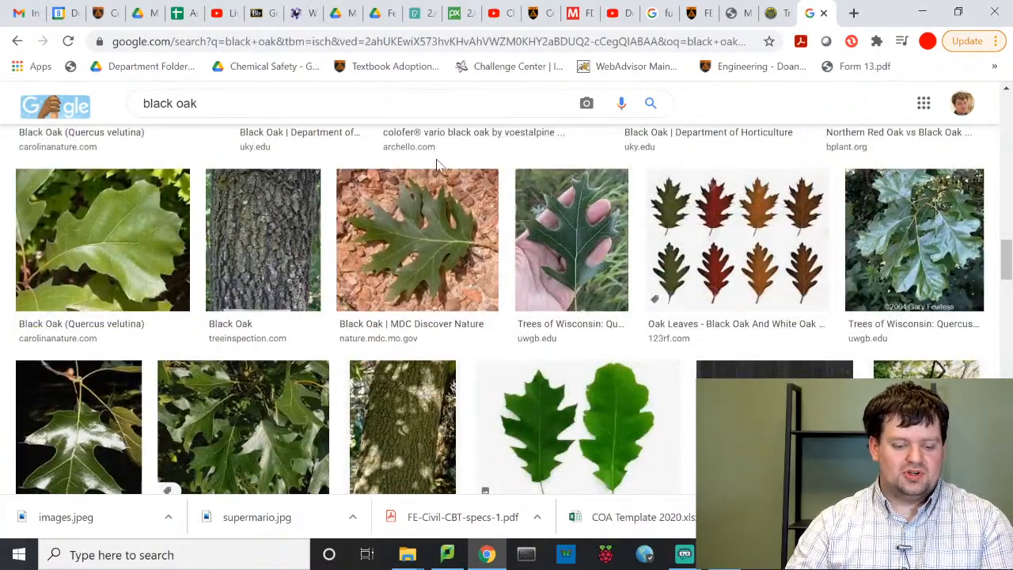
scroll(444, 269, "down", 3)
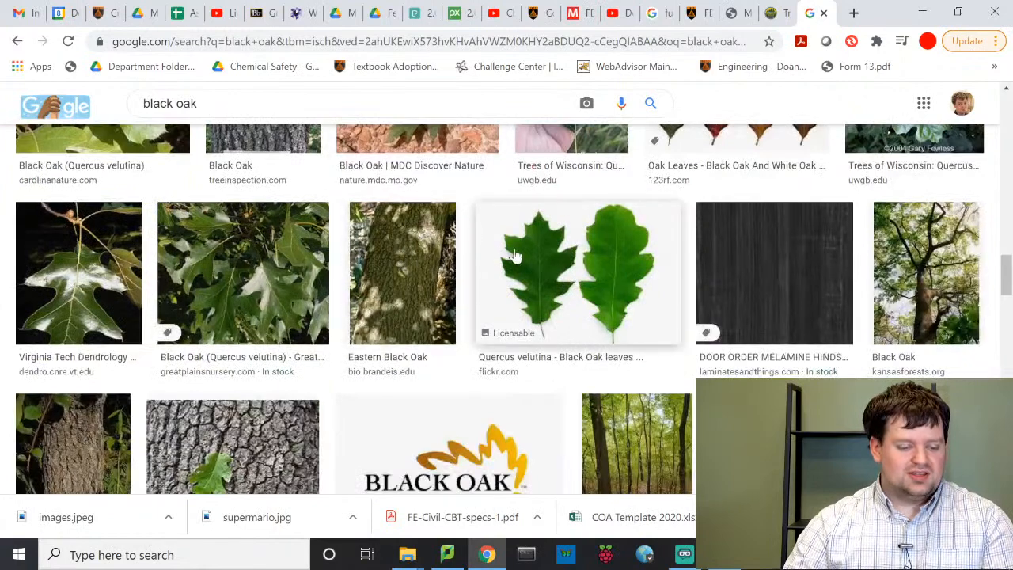
scroll(554, 287, "down", 1)
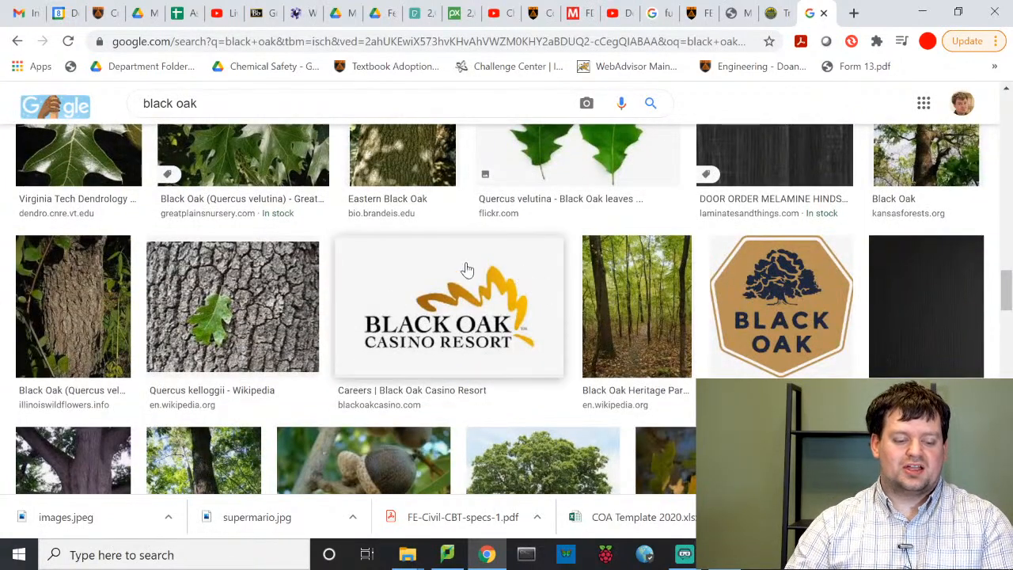
Step: Look through more black oak images, and switch to AutoCAD to check the trees on the foliage layout
scroll(464, 271, "down", 3)
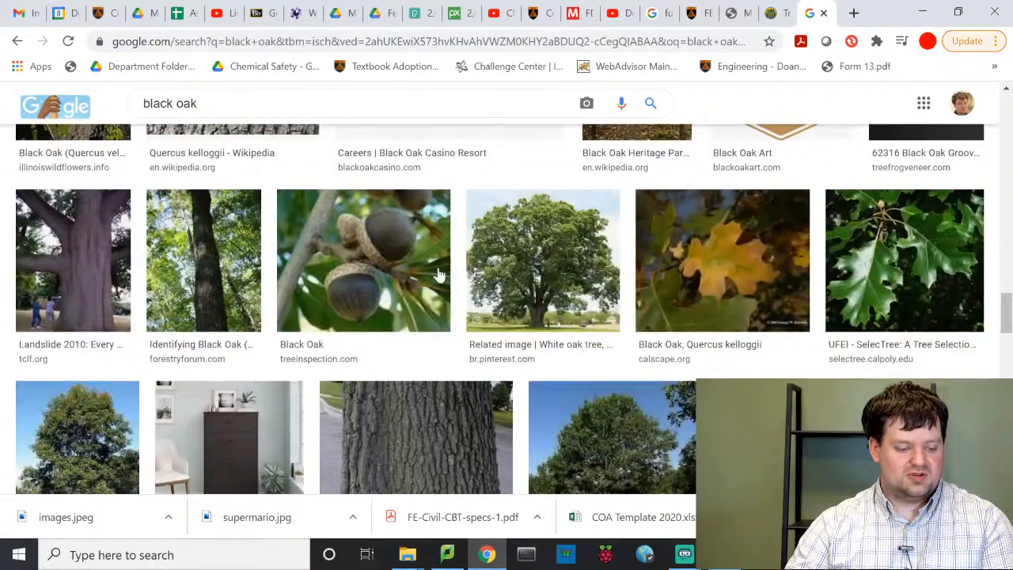
scroll(475, 338, "down", 2)
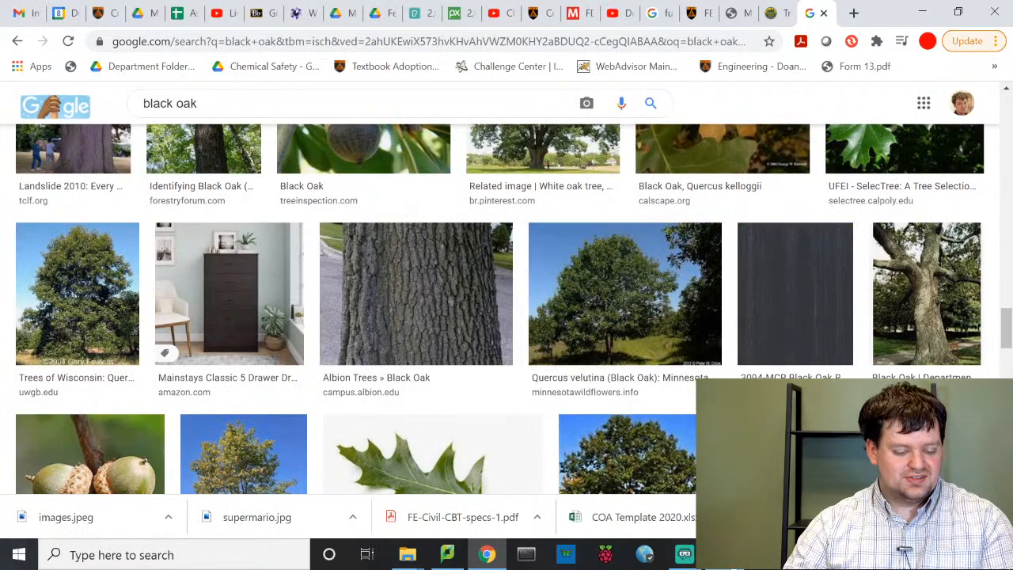
left_click(685, 554)
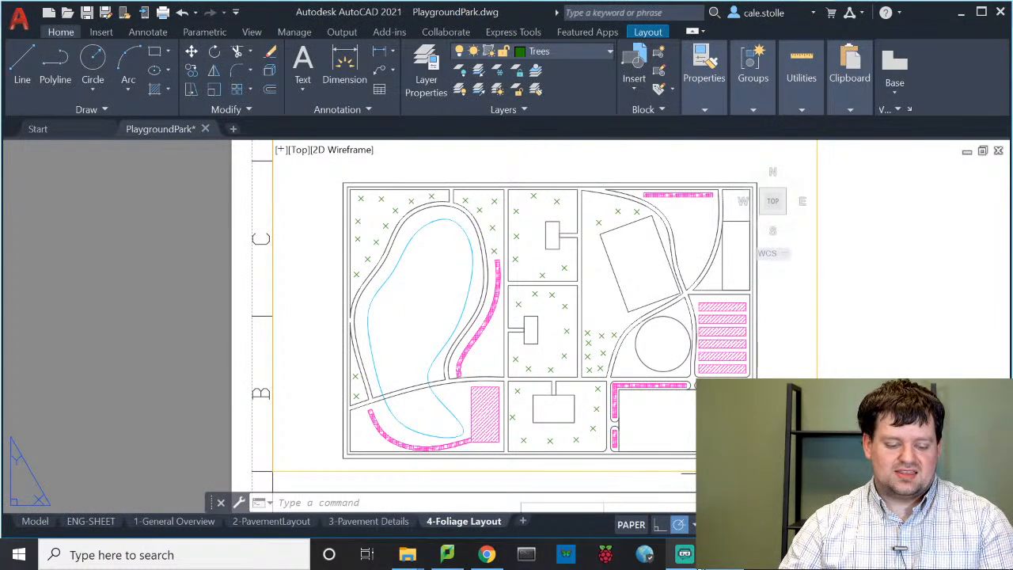
Step: Switch back to Chrome and review the Shrubs for Nebraska document through to its Evergreen Shrubs section
left_click(504, 559)
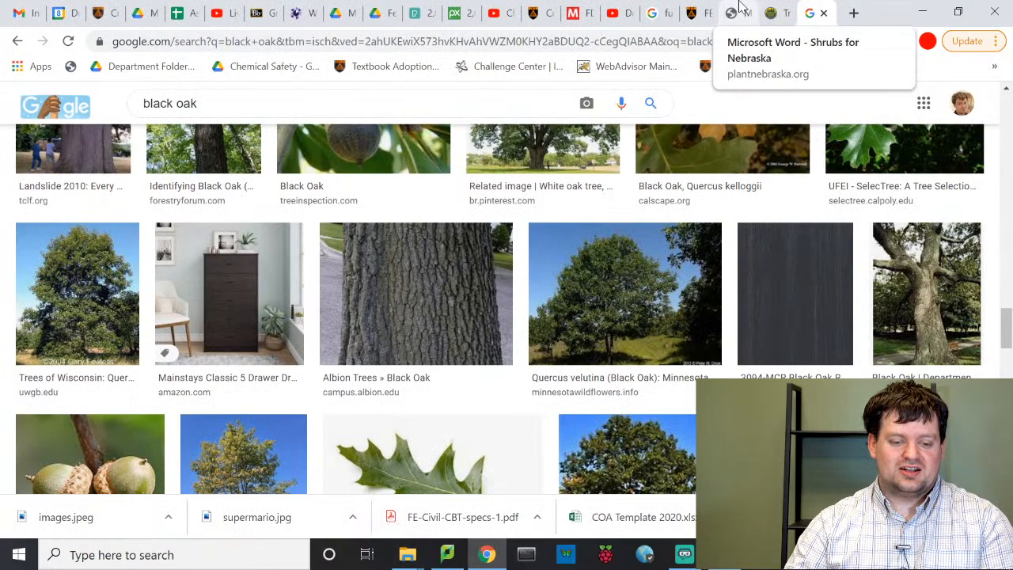
left_click(736, 13)
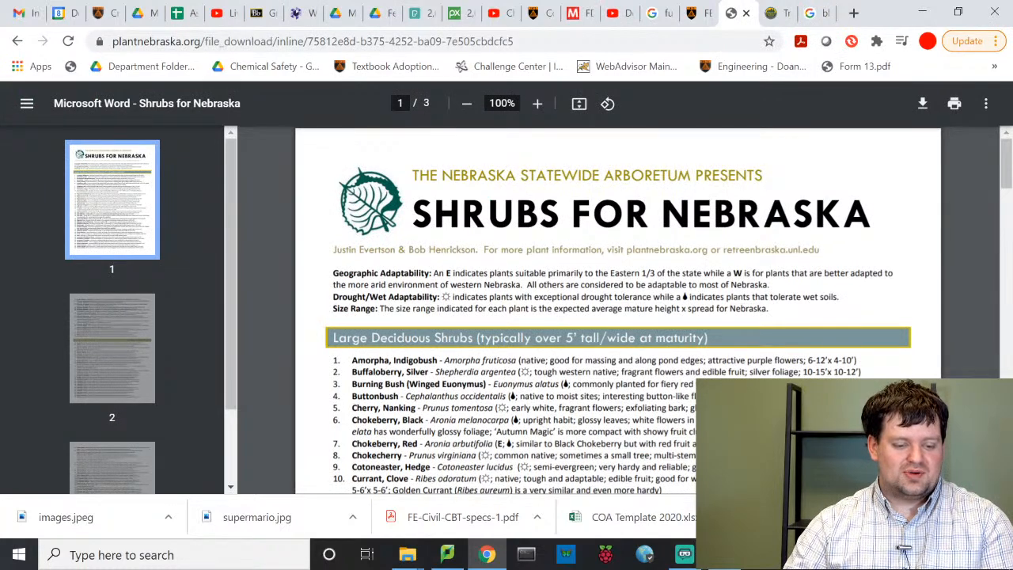
scroll(618, 316, "down", 4)
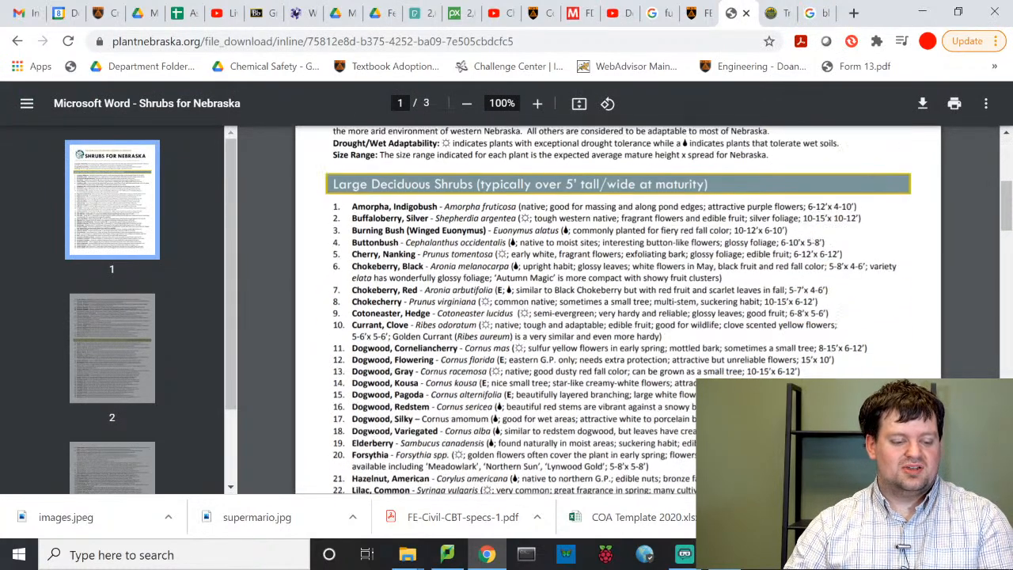
scroll(618, 308, "down", 5)
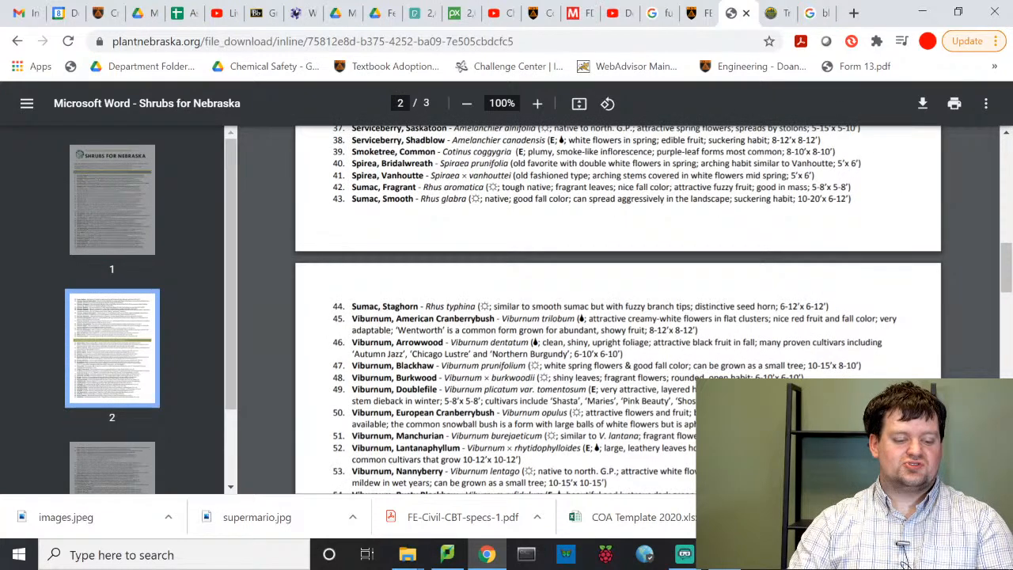
scroll(618, 309, "down", 18)
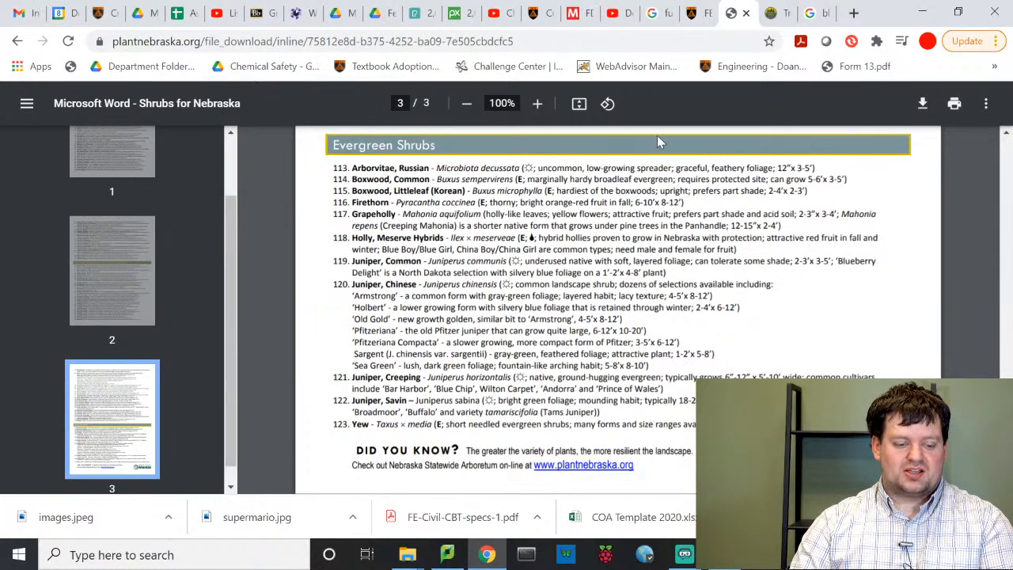
Step: Replace the black oak image search with "common boxwood" and run it
left_click(815, 13)
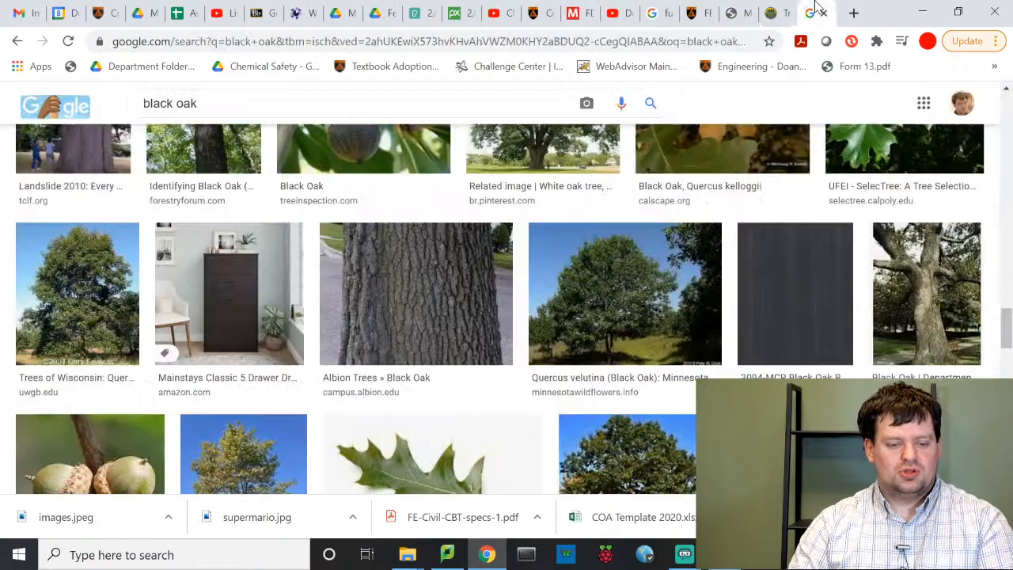
scroll(445, 158, "up", 5)
scroll(445, 158, "up", 10)
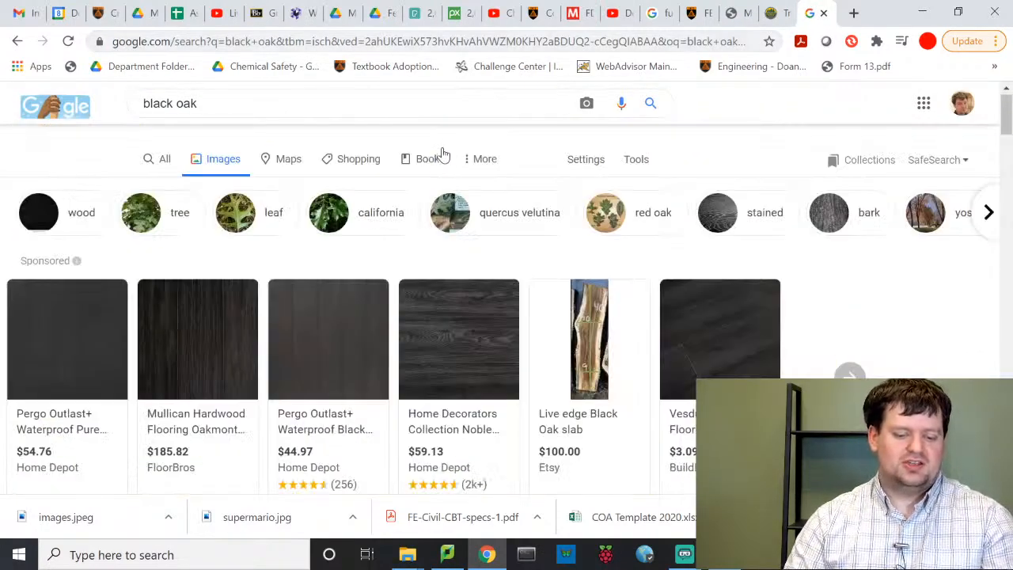
left_click_drag(202, 115, 51, 87)
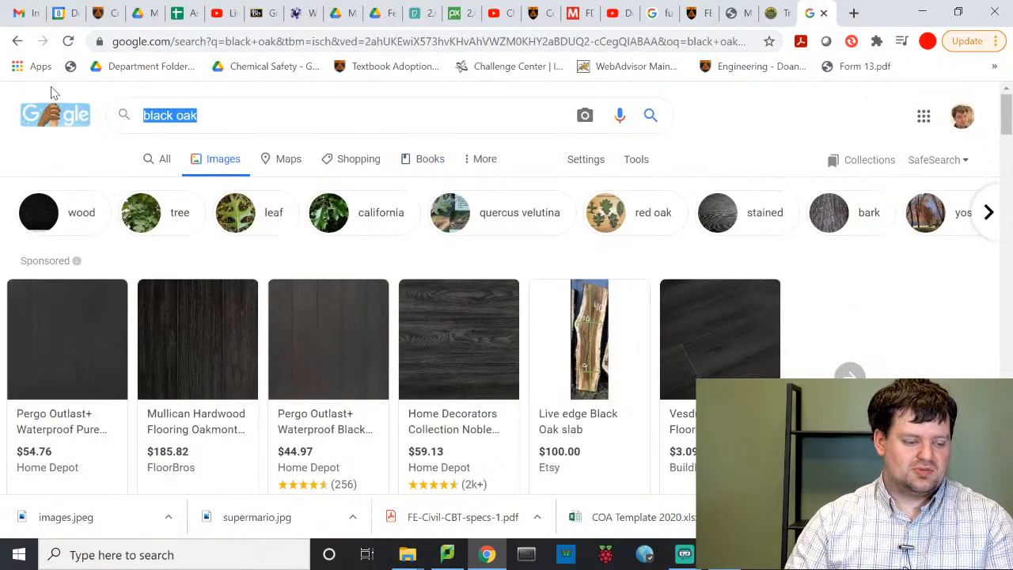
type("common boxwood")
key("Return")
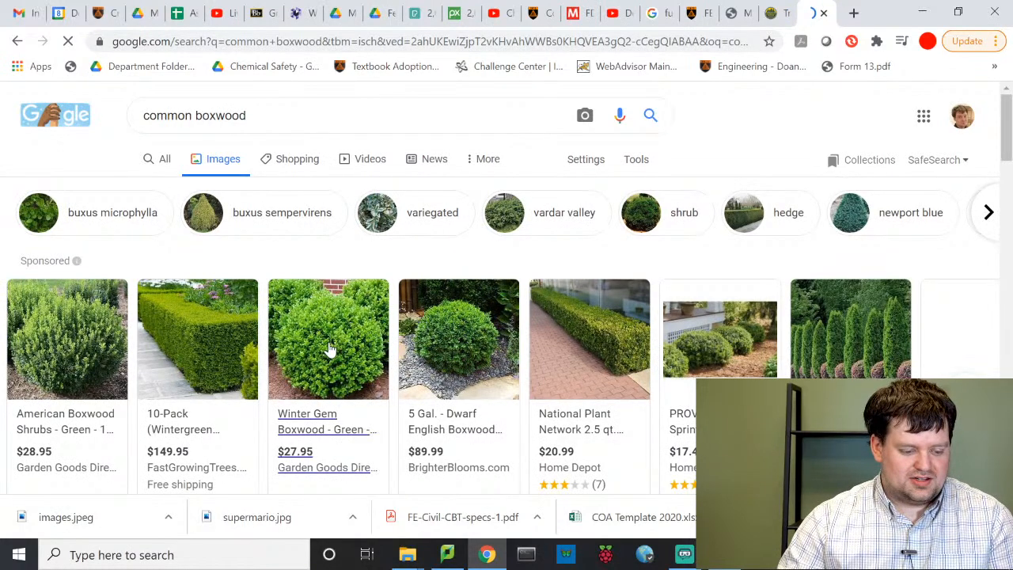
Step: Examine the common boxwood image results for the shrub's form and leaves, enlarging the Buxus sempervirens foliage close-up
scroll(333, 353, "down", 1)
scroll(336, 356, "down", 4)
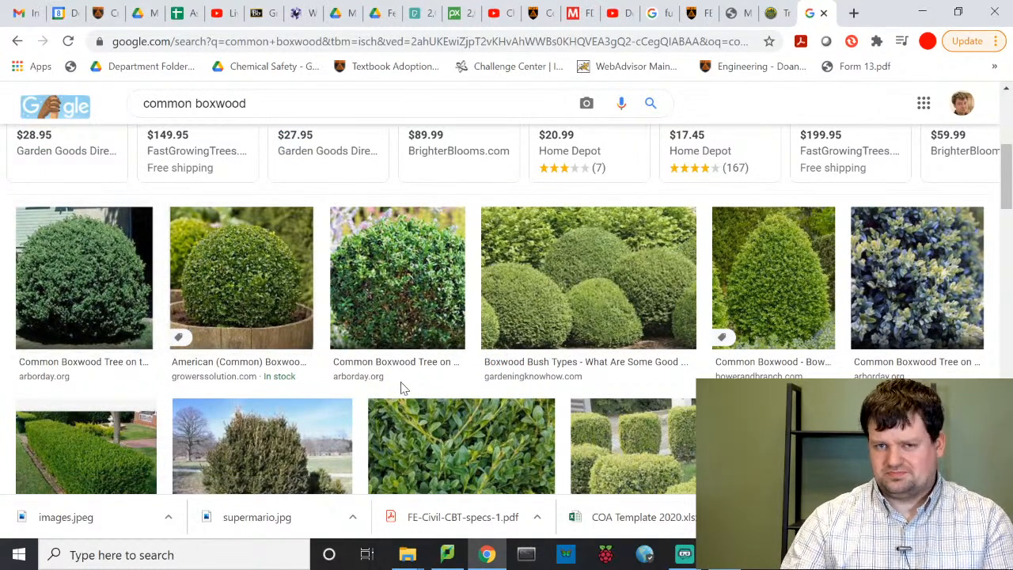
scroll(414, 300, "down", 2)
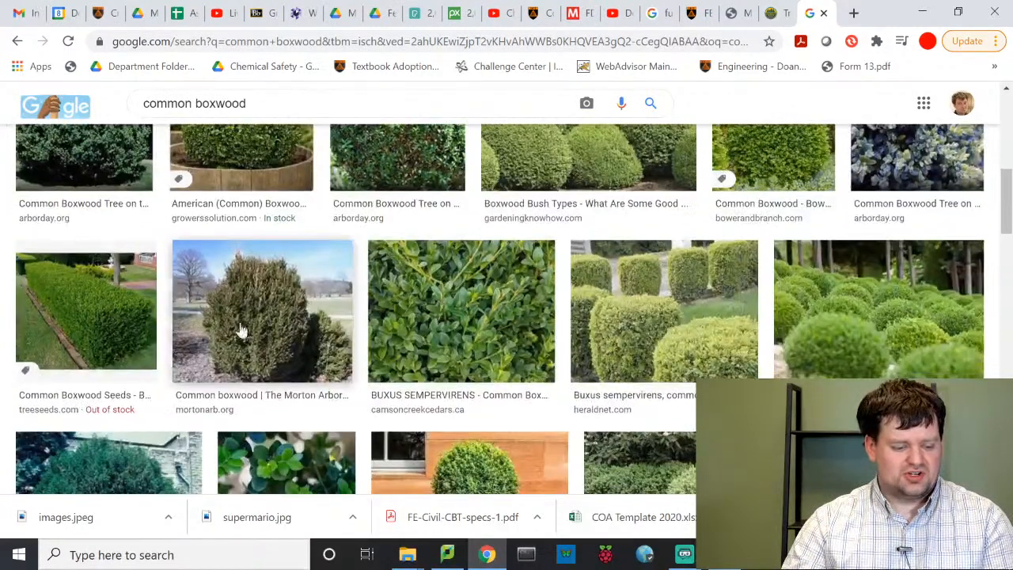
left_click(447, 346)
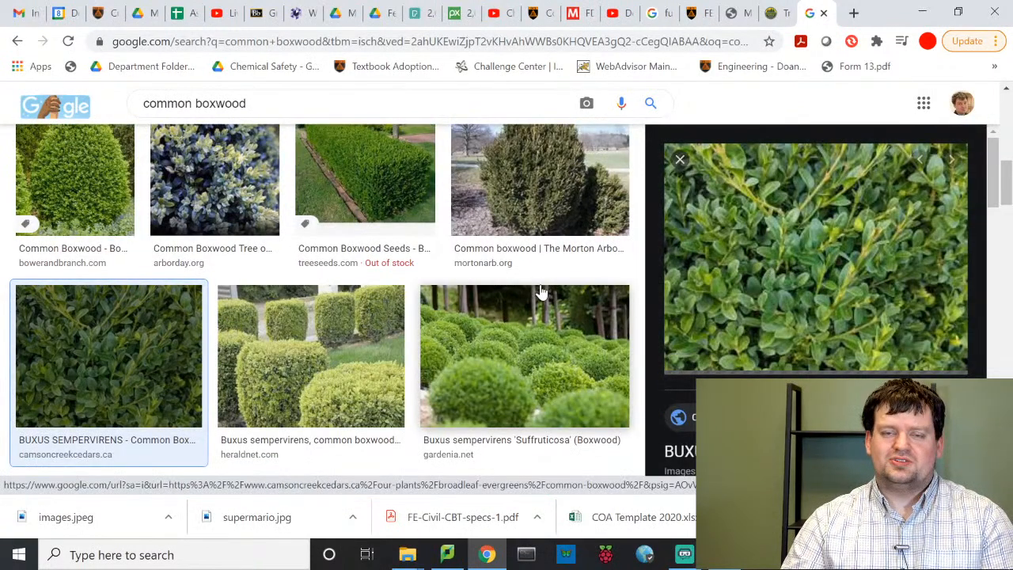
scroll(490, 285, "down", 4)
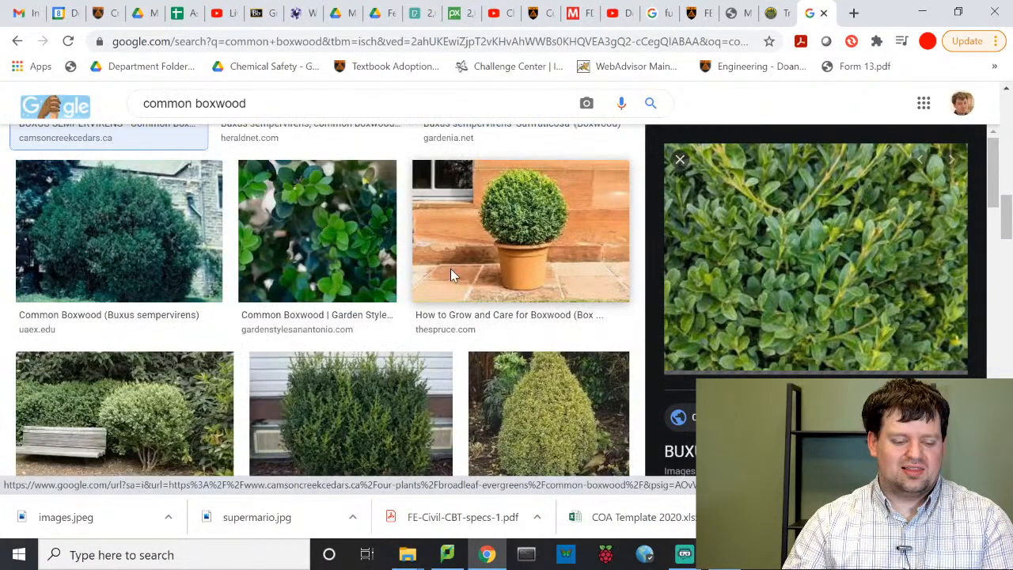
scroll(455, 276, "down", 1)
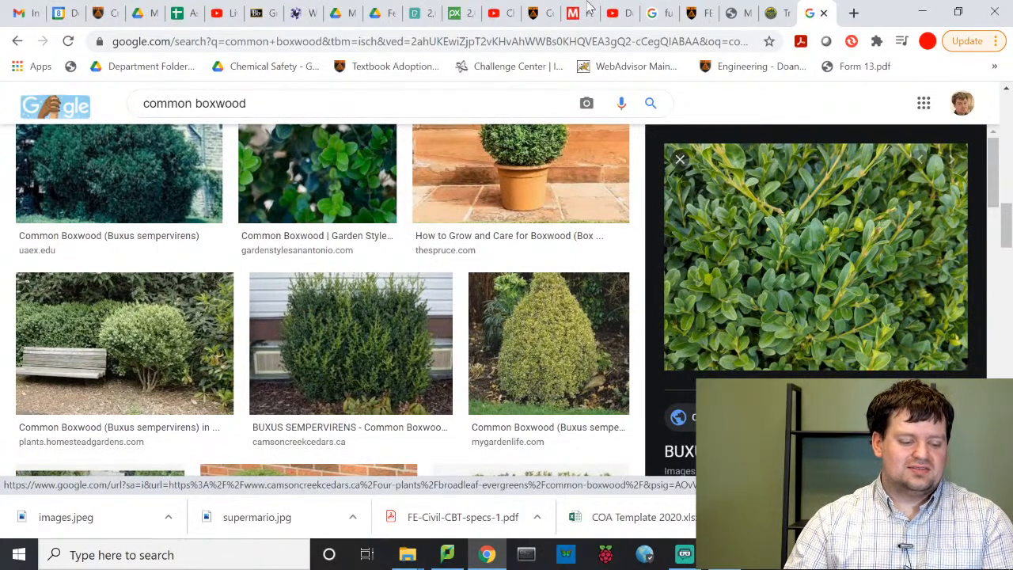
Step: Check the common boxwood entry in the Shrubs for Nebraska document and read through its deciduous and evergreen shrub lists
left_click(732, 10)
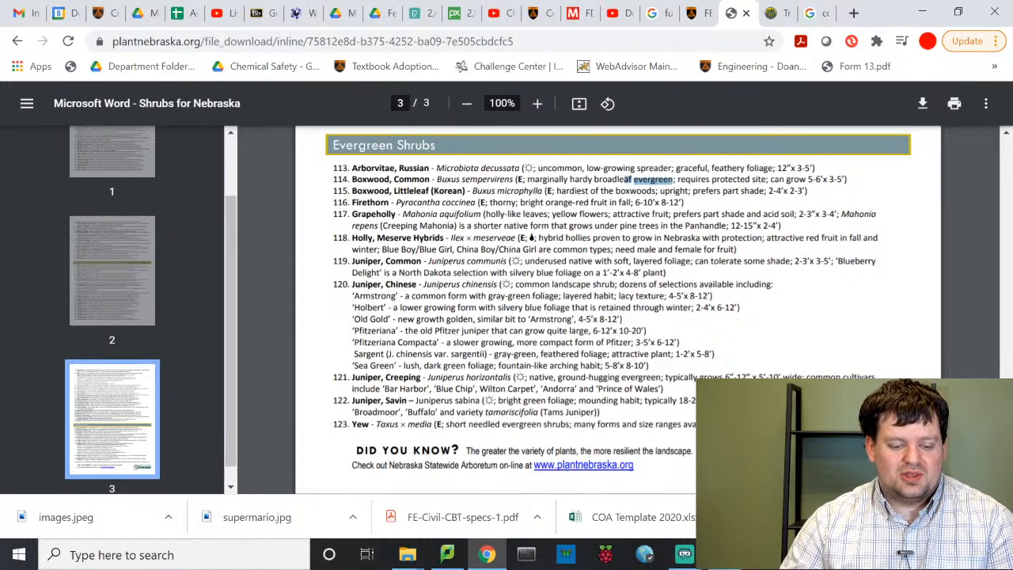
left_click(673, 180)
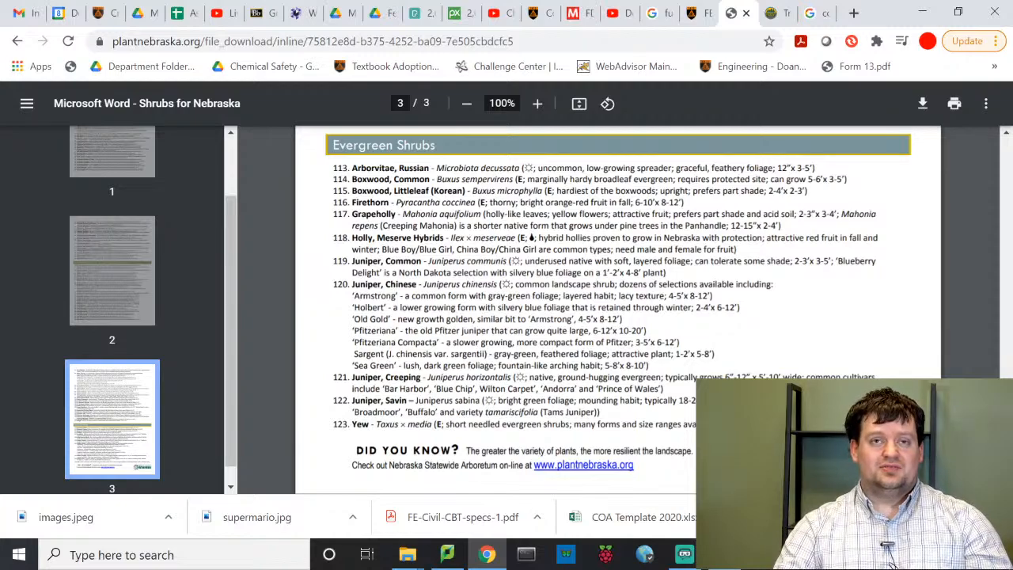
scroll(618, 309, "up", 10)
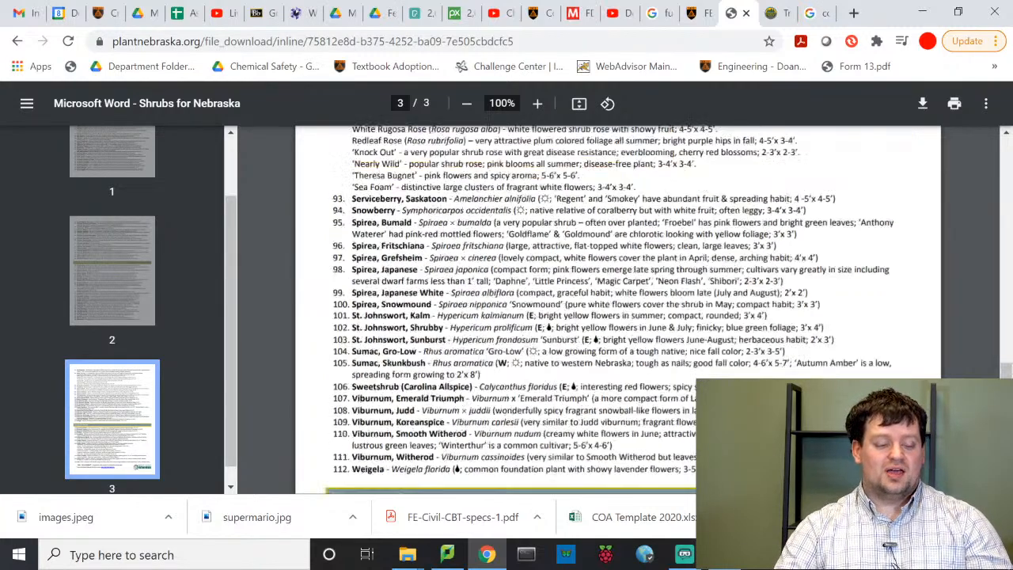
scroll(618, 308, "up", 2)
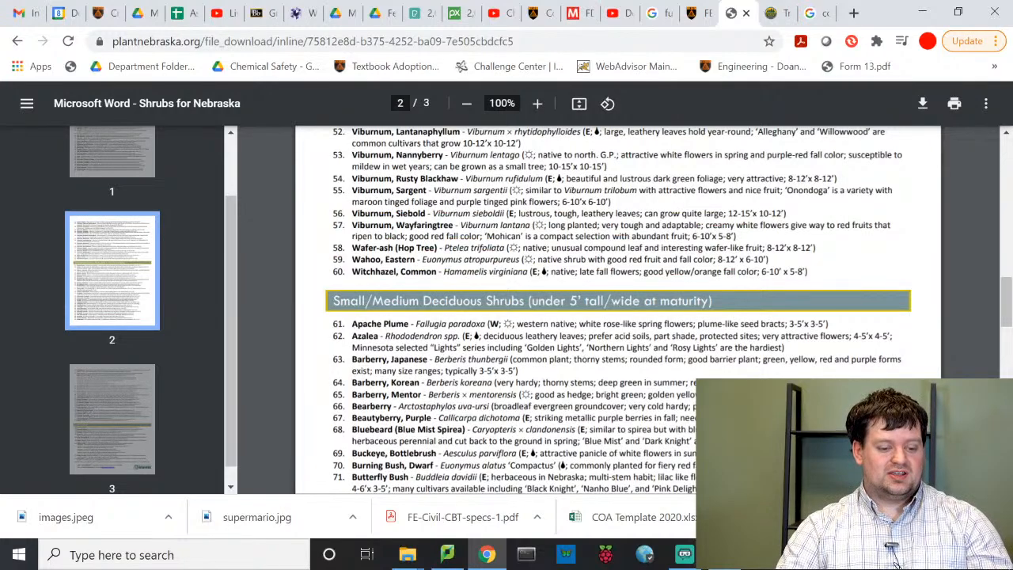
scroll(617, 309, "up", 12)
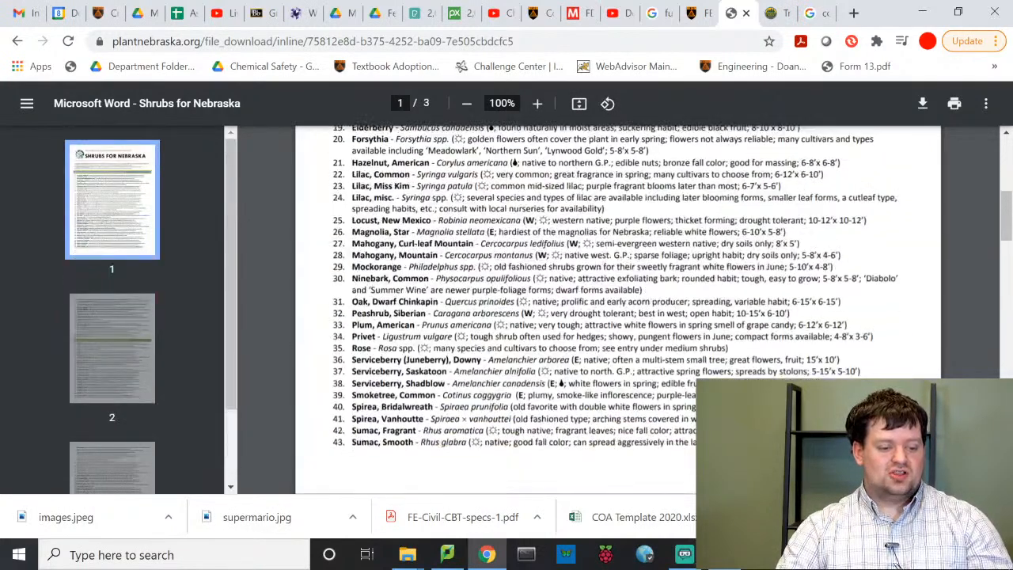
scroll(618, 309, "up", 3)
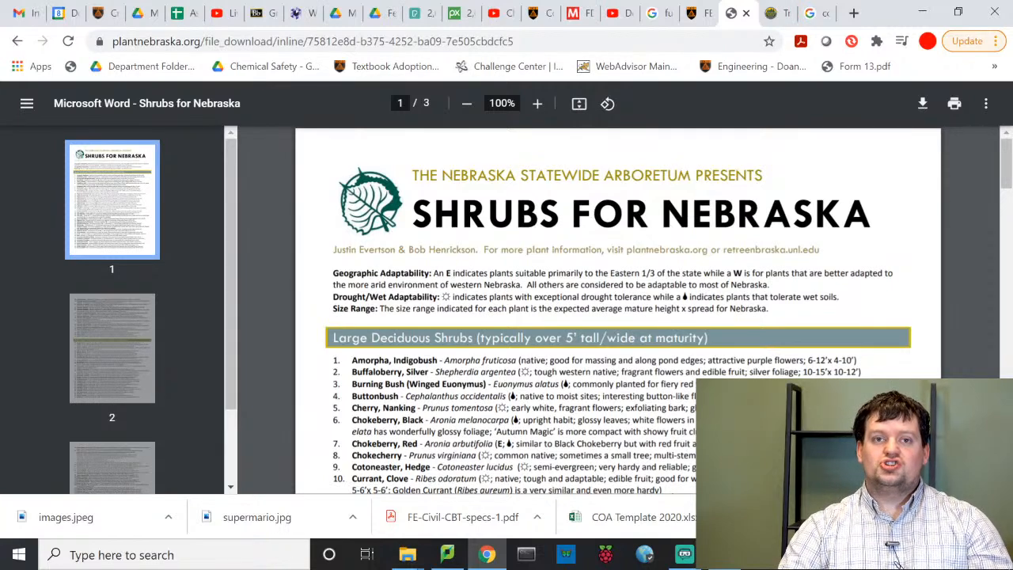
scroll(617, 309, "down", 8)
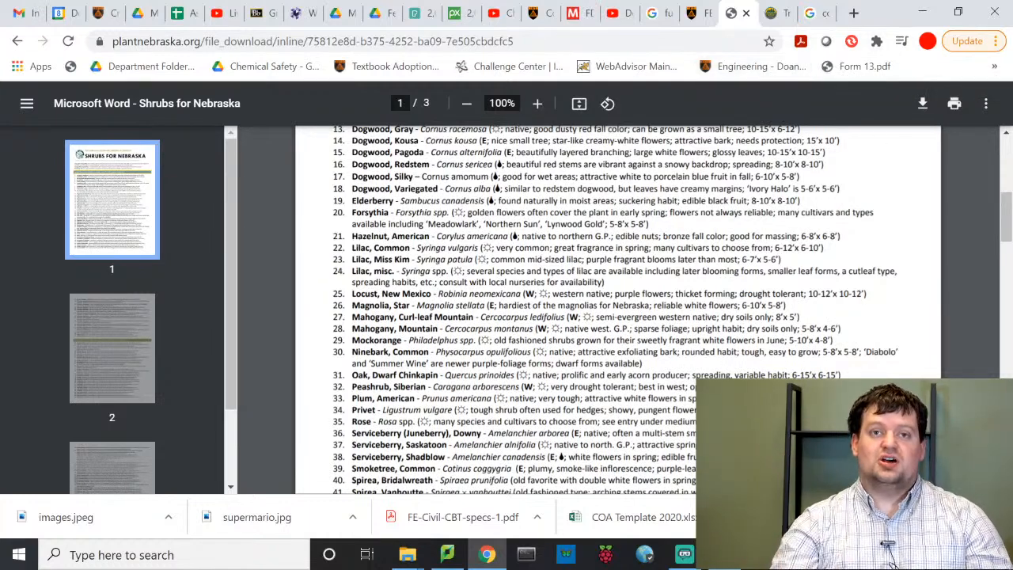
scroll(618, 317, "down", 10)
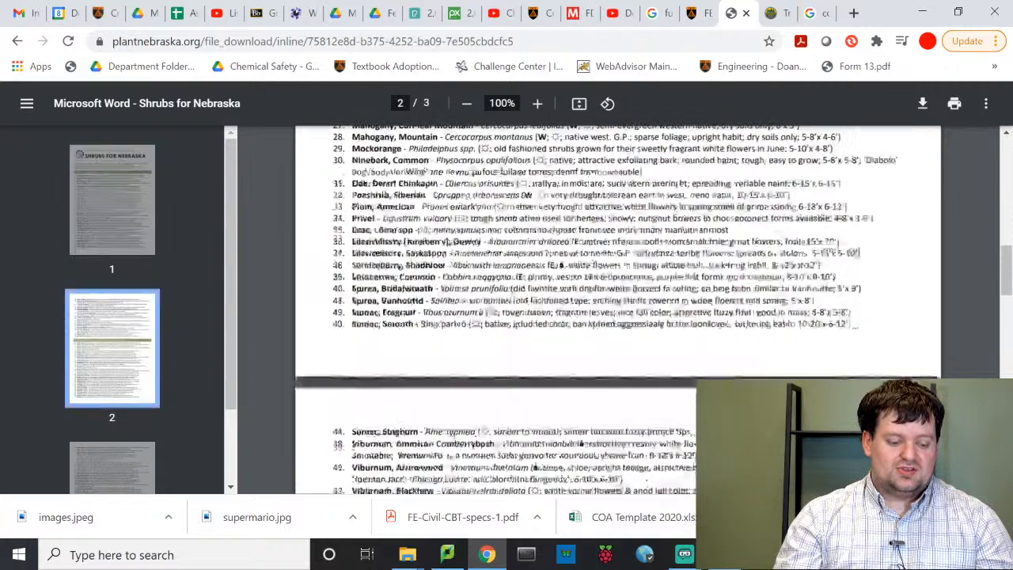
scroll(610, 345, "down", 10)
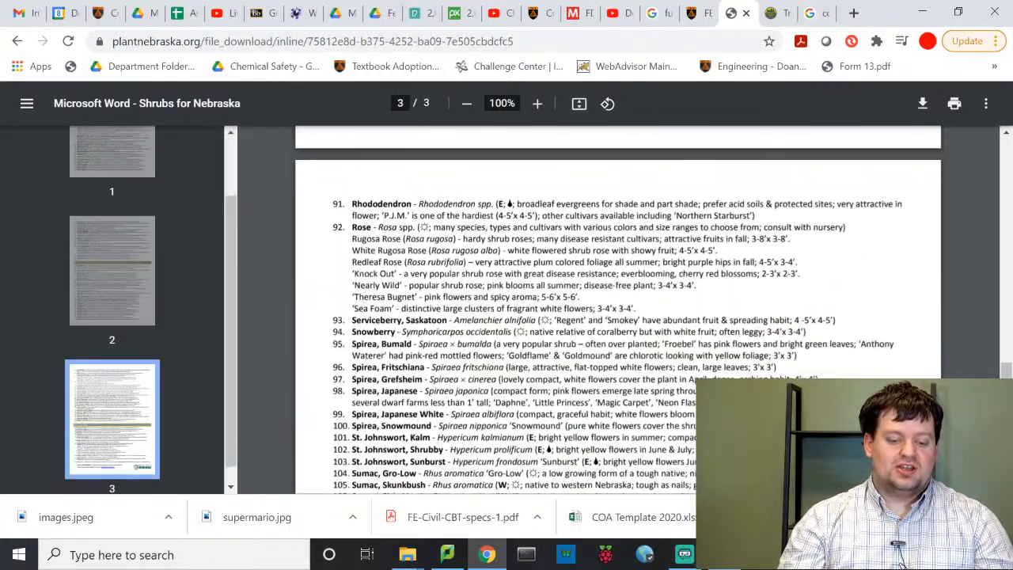
scroll(618, 317, "down", 5)
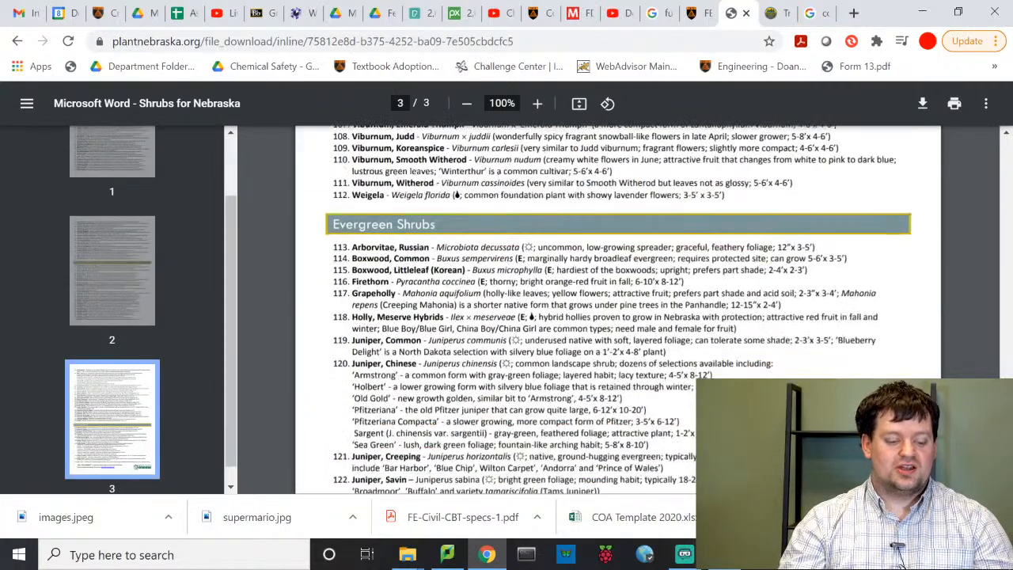
Step: Return to AutoCAD and examine the park viewport and the free space around it on the 4-Foliage Layout sheet
left_click(922, 11)
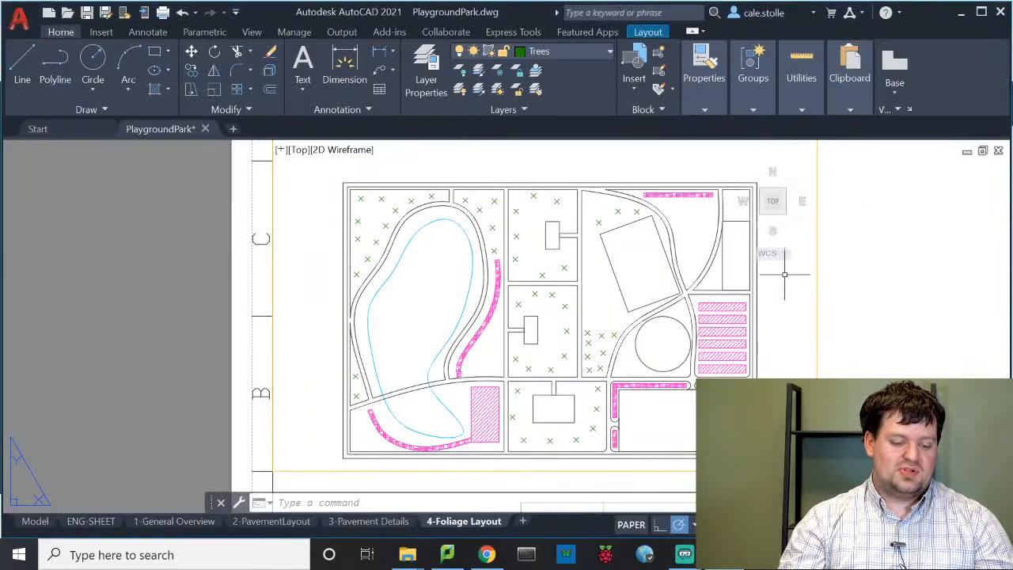
middle_click_drag(918, 312, 916, 312)
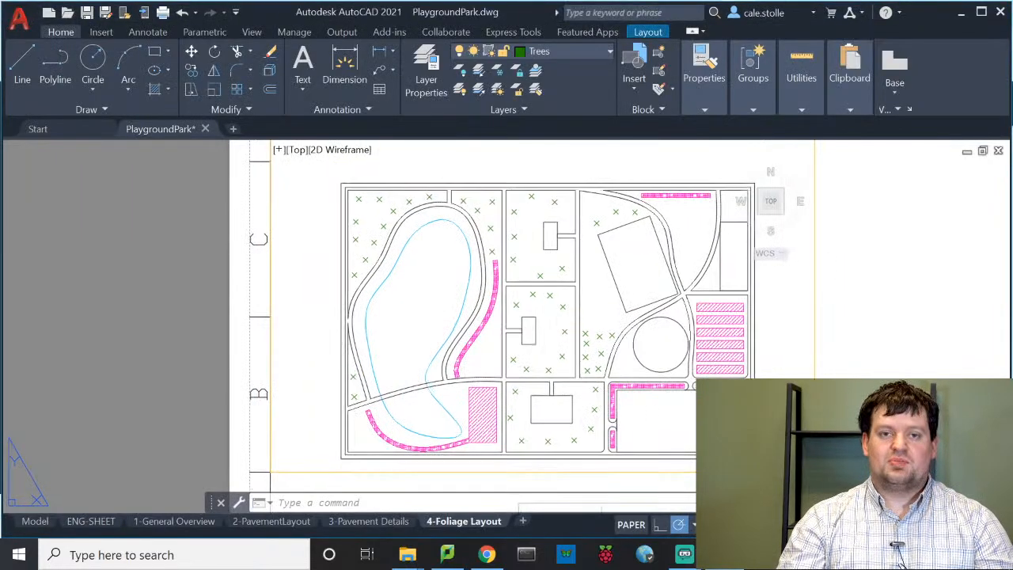
middle_click_drag(787, 344, 527, 291)
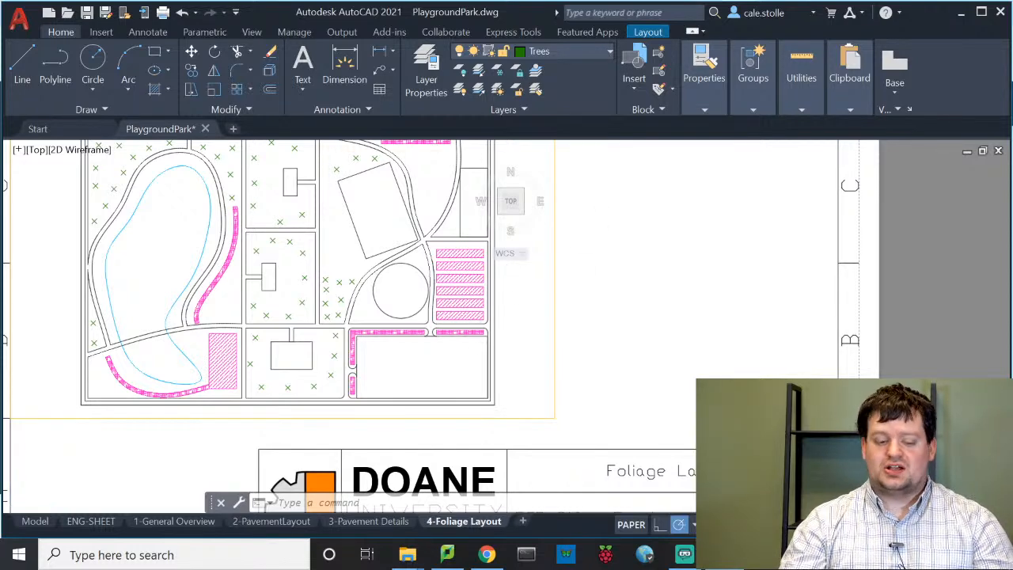
scroll(611, 247, "down", 2)
middle_click_drag(617, 248, 605, 338)
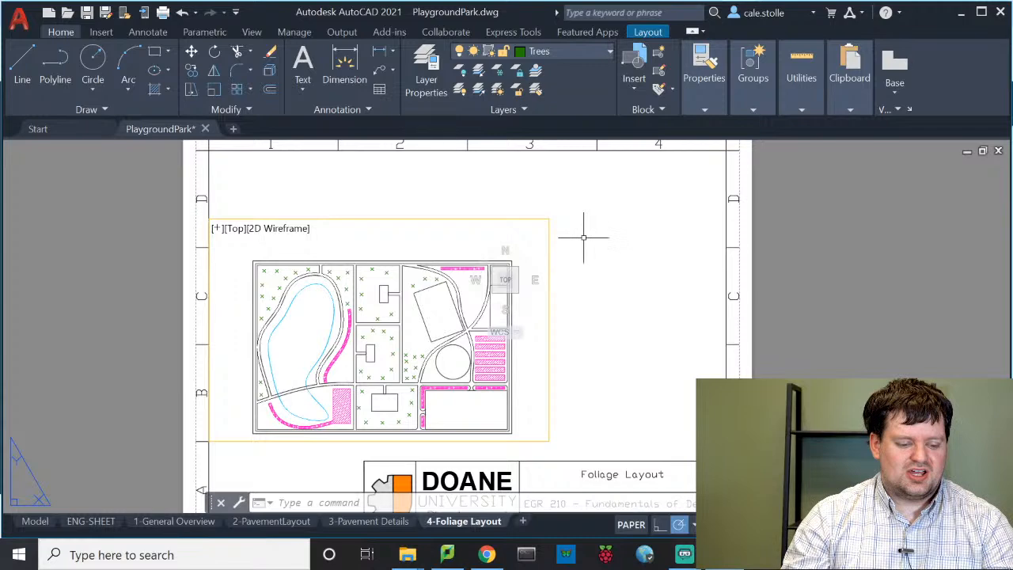
scroll(486, 357, "up", 5)
scroll(485, 359, "down", 3)
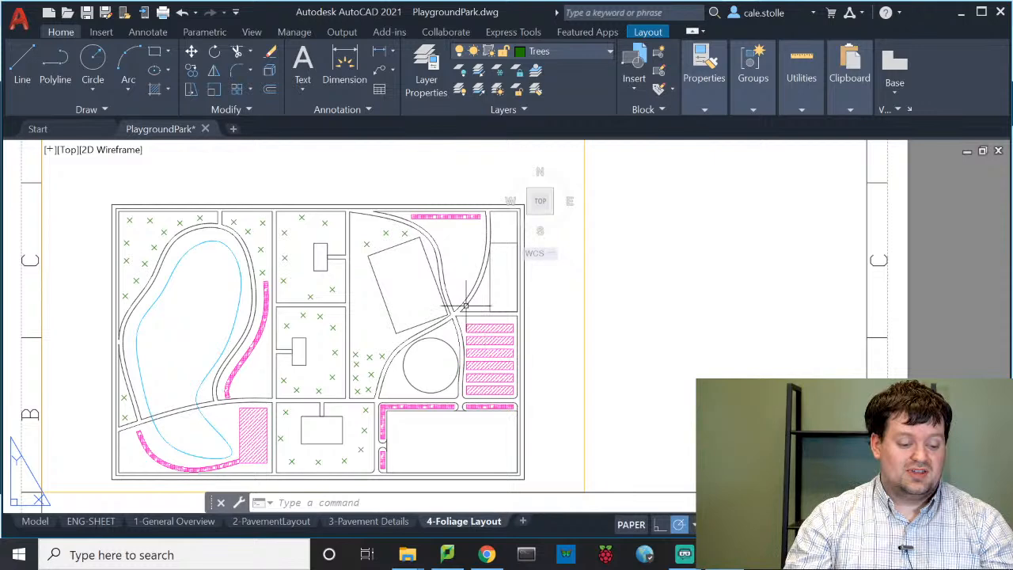
Step: In model space, copy the rectangular frame around the pavement hatch samples so the duplicate sits directly beneath the original
left_click(33, 526)
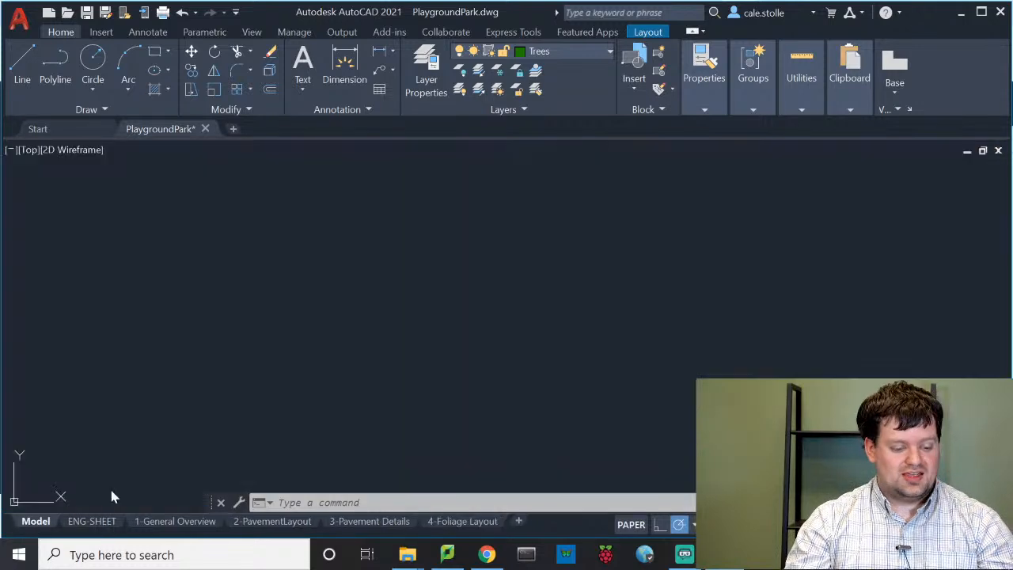
left_click(728, 335)
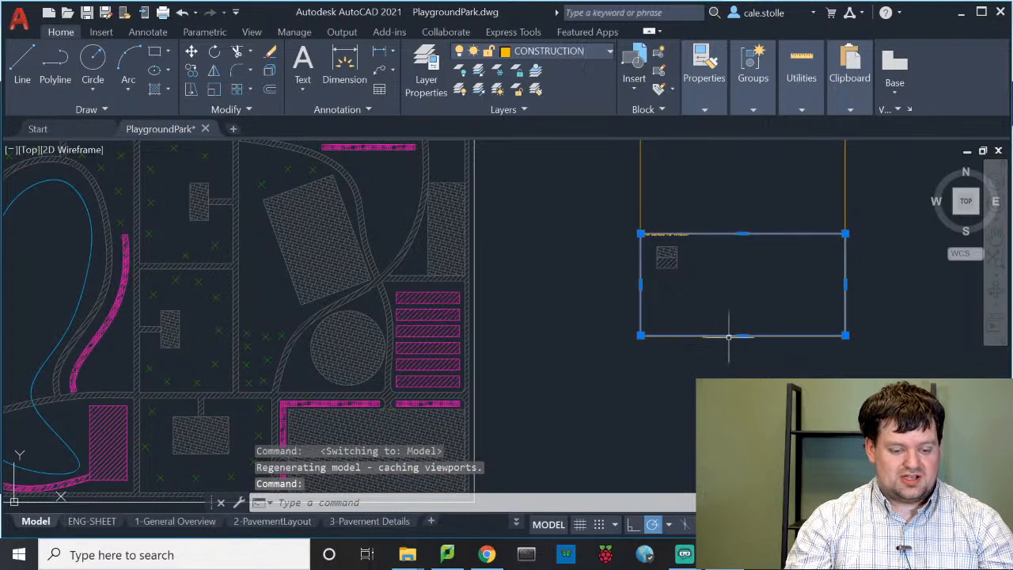
type("co")
key("Return")
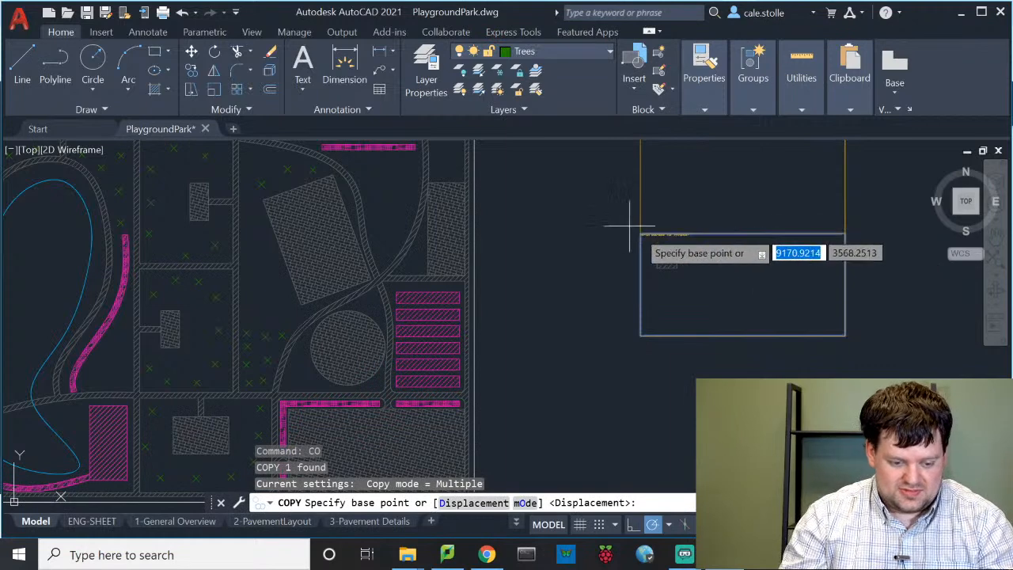
left_click(641, 234)
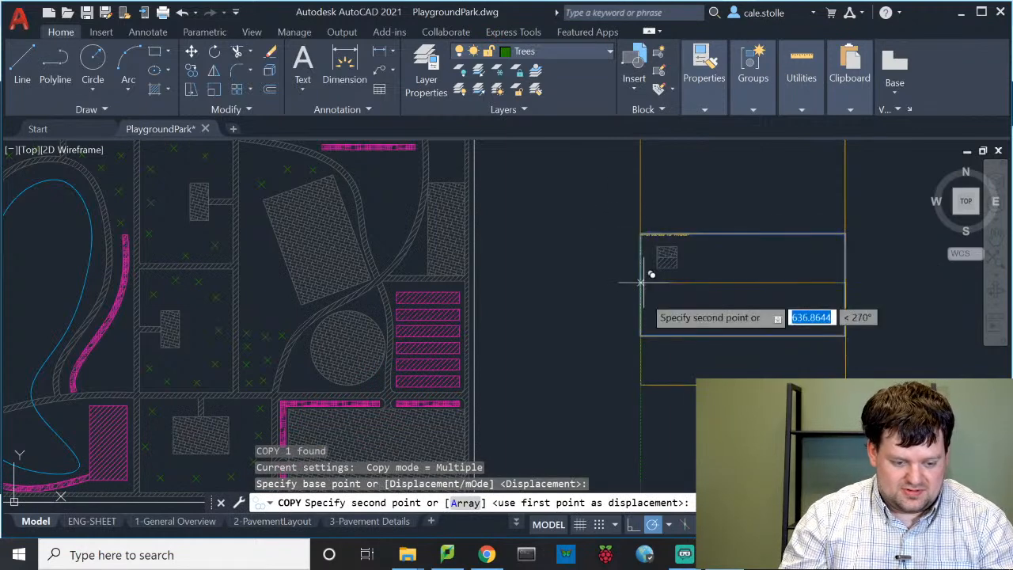
left_click(642, 336)
key("Escape")
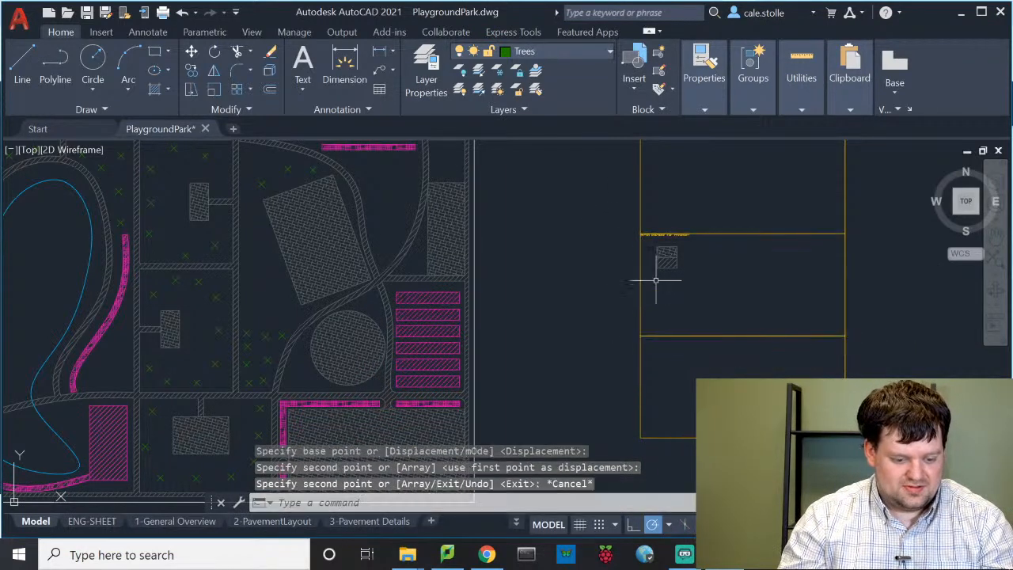
Step: Copy the "Hatch Sections for Pavement" title from the pavement frame to the upper-left corner of the new frame
left_click(670, 235)
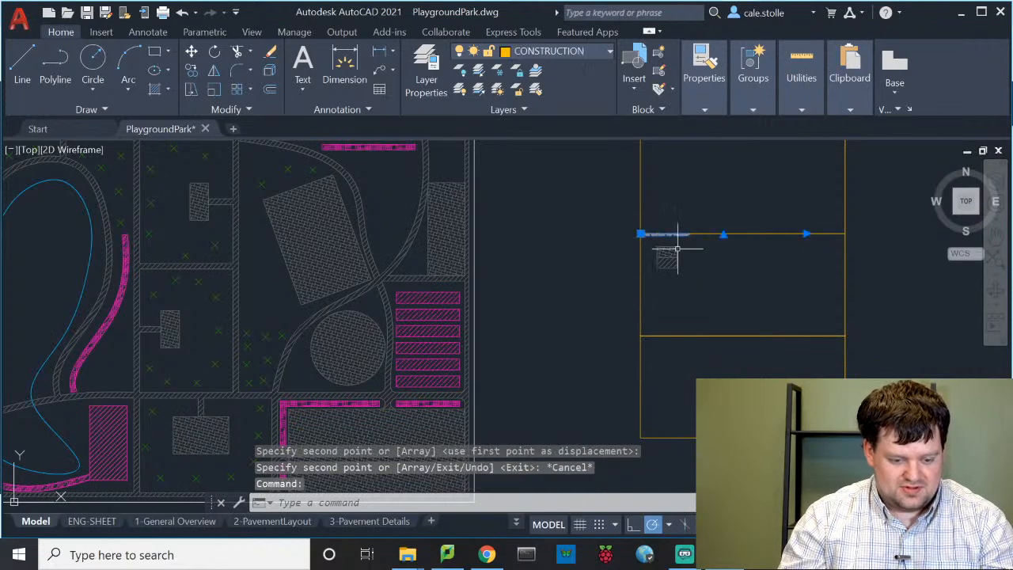
type("co")
key("Return")
key("Return")
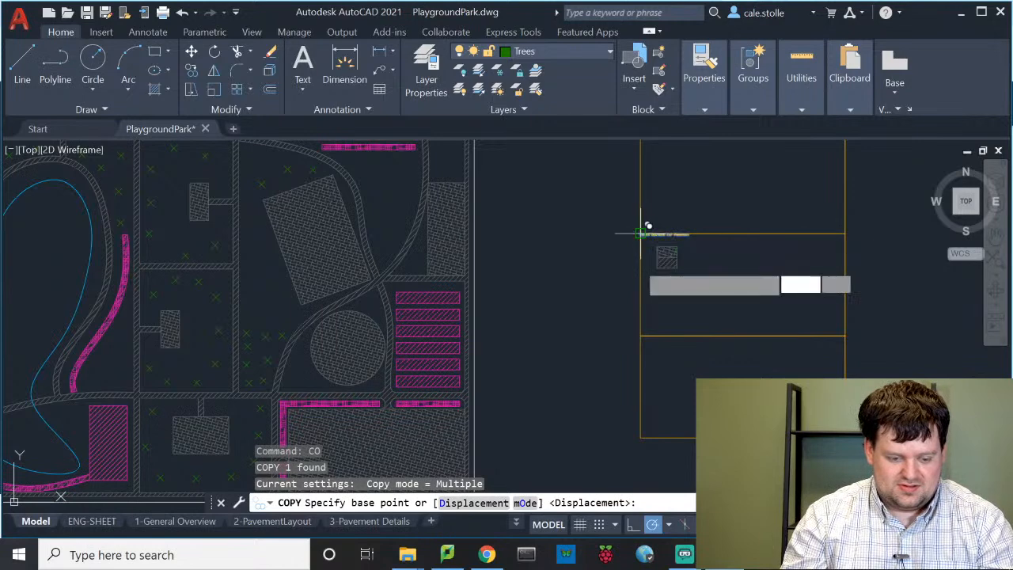
left_click(641, 234)
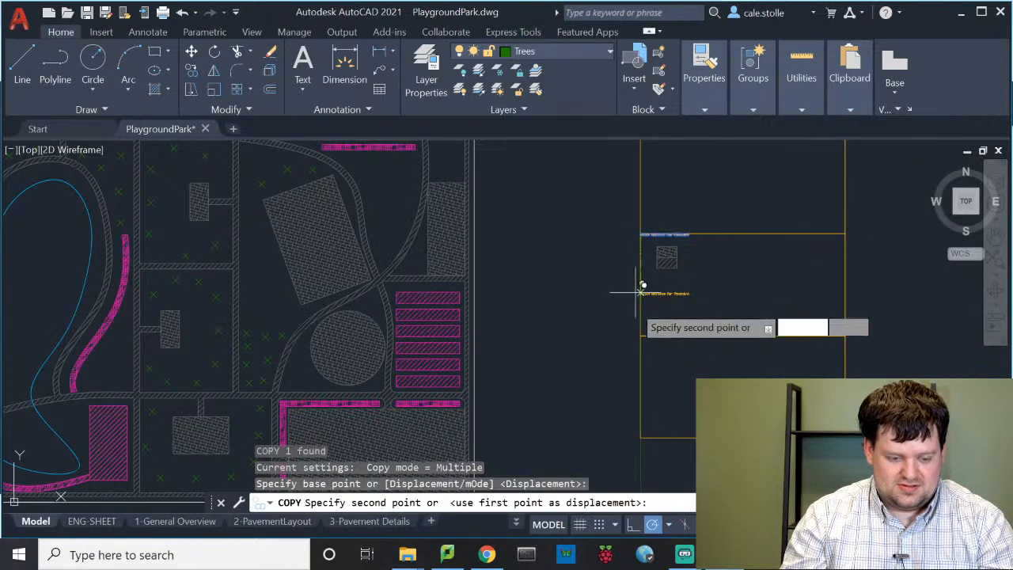
left_click(642, 336)
key("Escape")
Step: Change the copied title in the new frame to "Foliage Details"
left_click(662, 338)
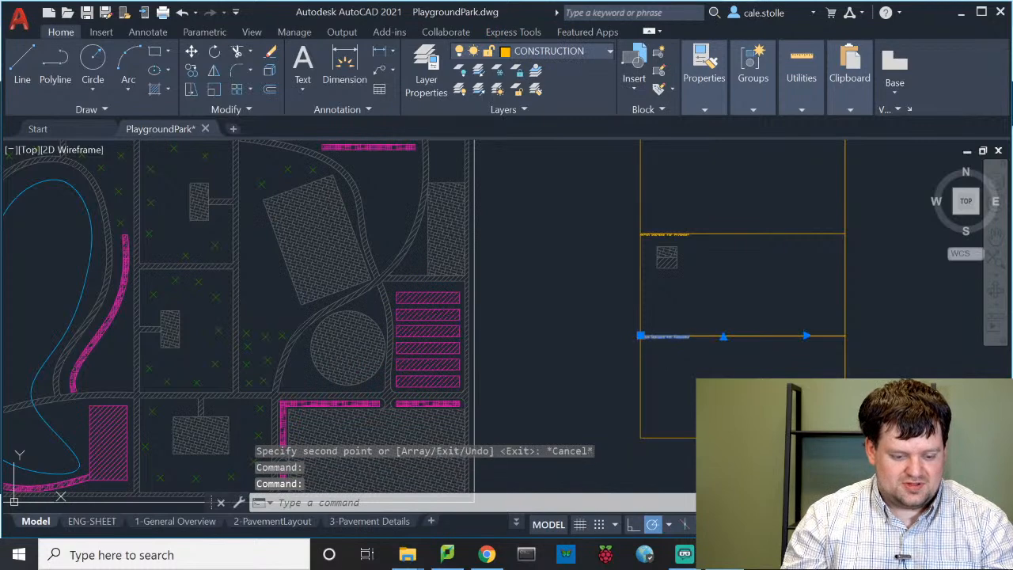
double_click(673, 337)
key("ctrl+a")
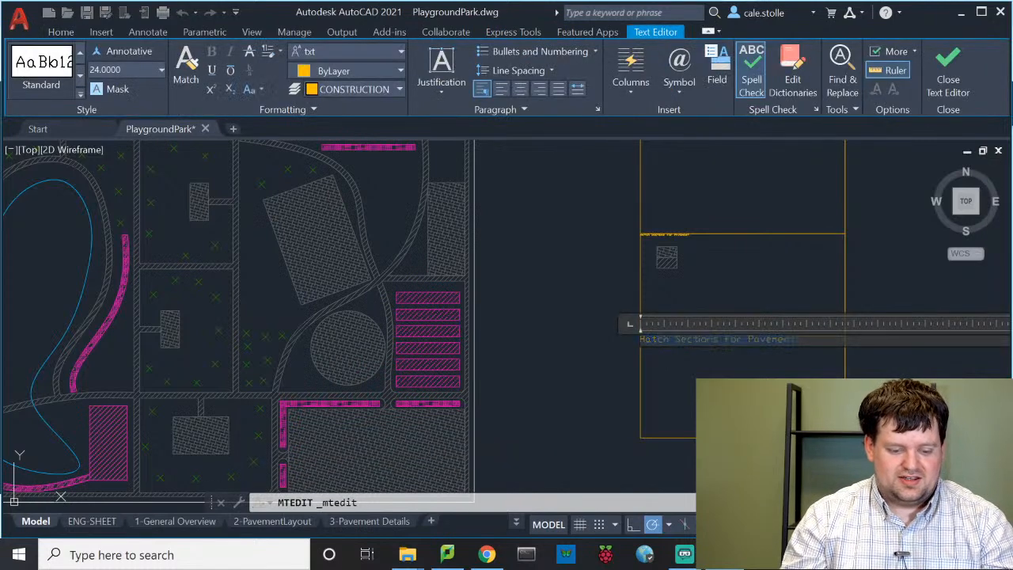
type("Foliage Details")
key("Return")
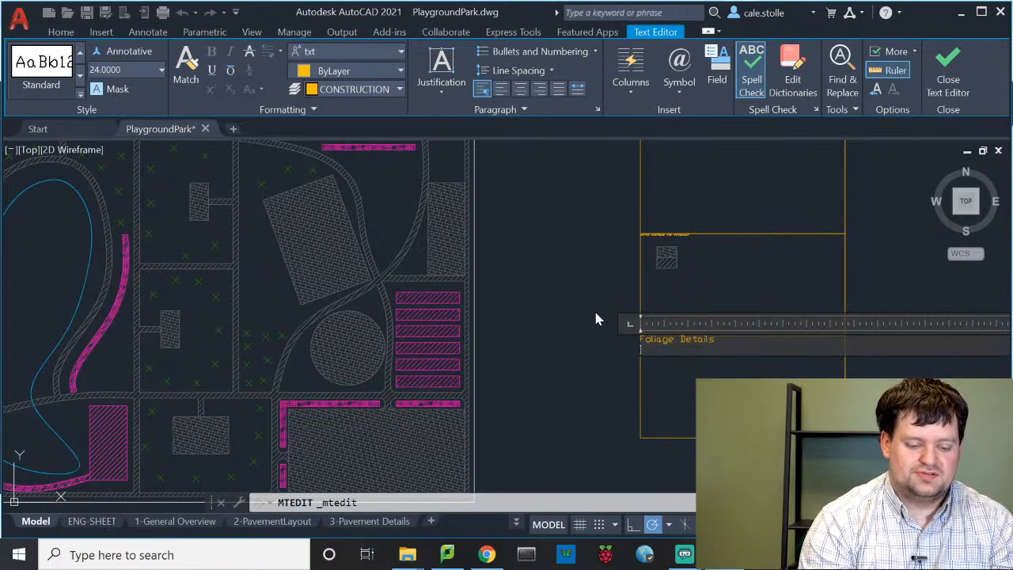
left_click(550, 367)
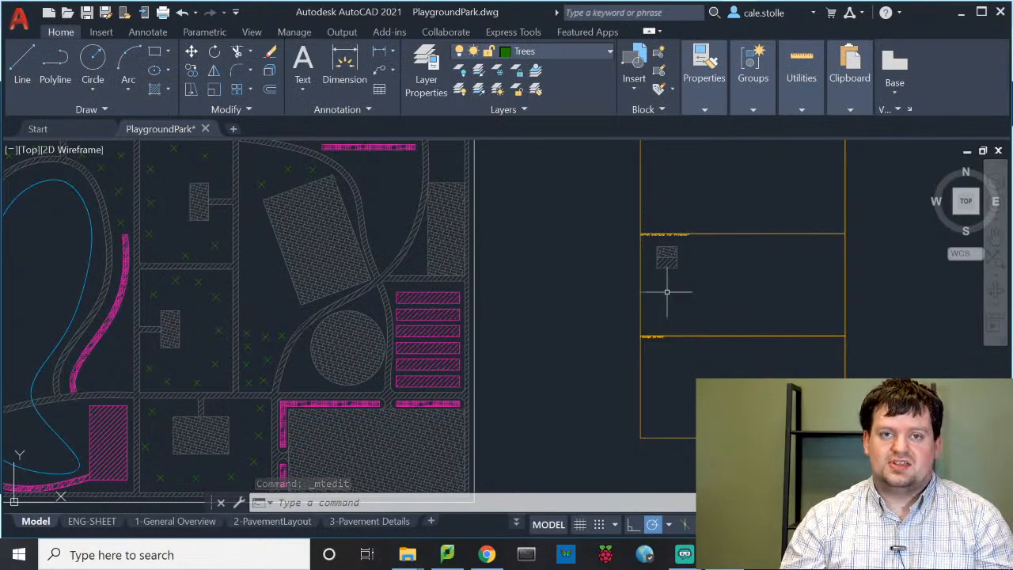
Step: Make Foliage the current layer and draw a rectangular swatch beneath the Foliage Details title inside the new frame
mouse_move(600, 317)
middle_mouse_down()
mouse_move(604, 326)
mouse_move(702, 292)
middle_mouse_up()
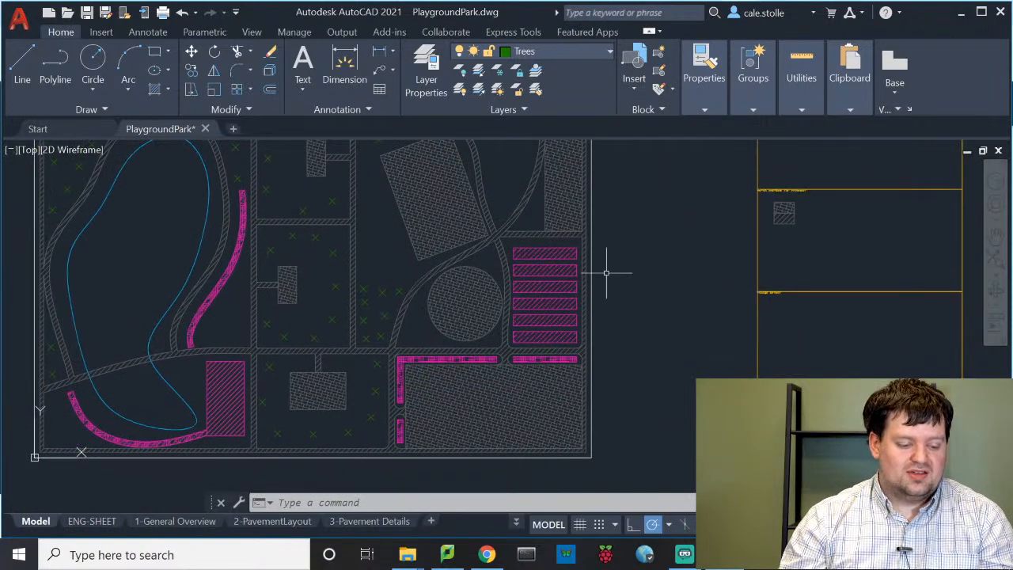
left_click(557, 303)
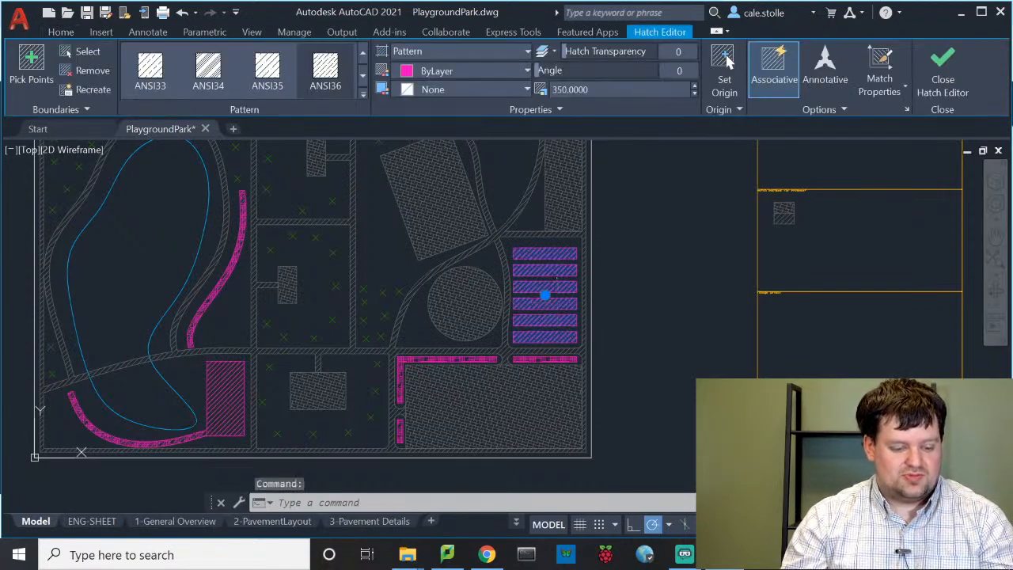
key("Escape")
key("Escape")
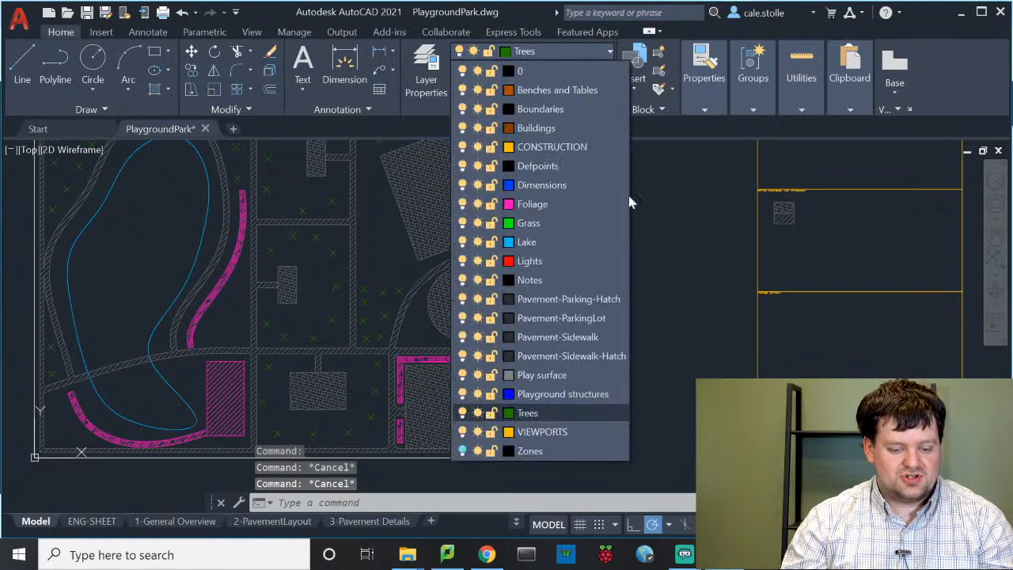
left_click(532, 204)
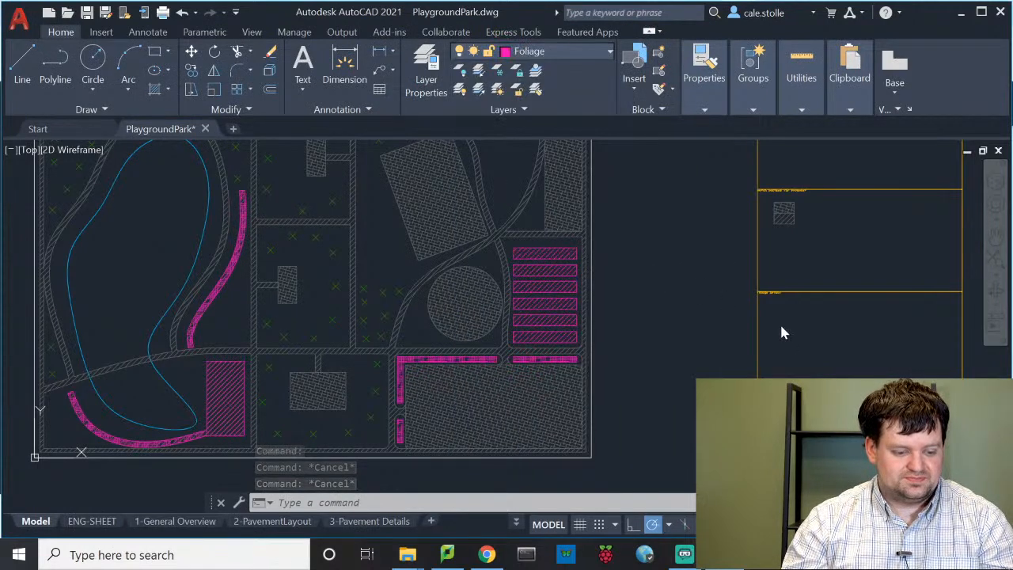
scroll(782, 330, "up", 10)
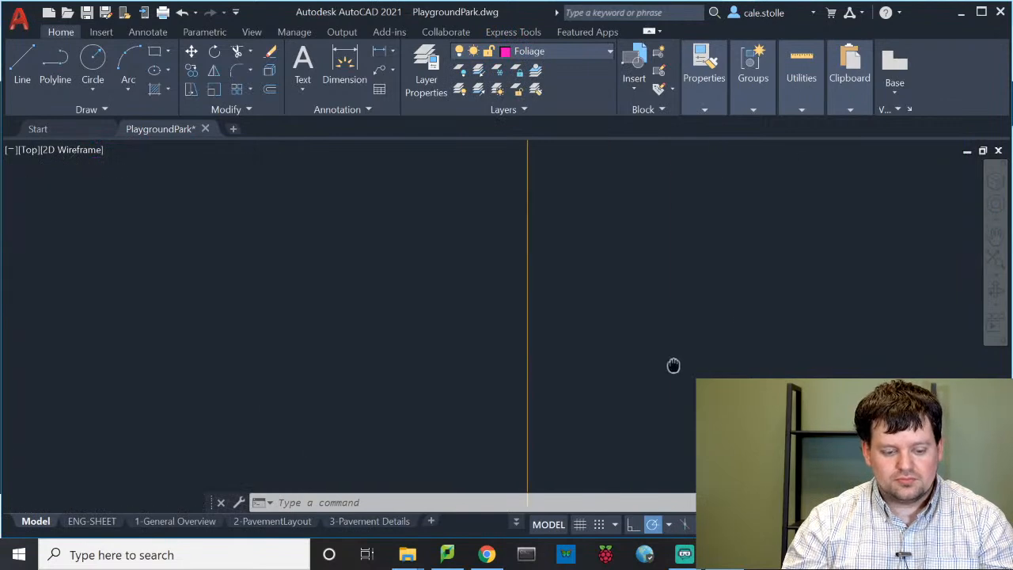
type("rec")
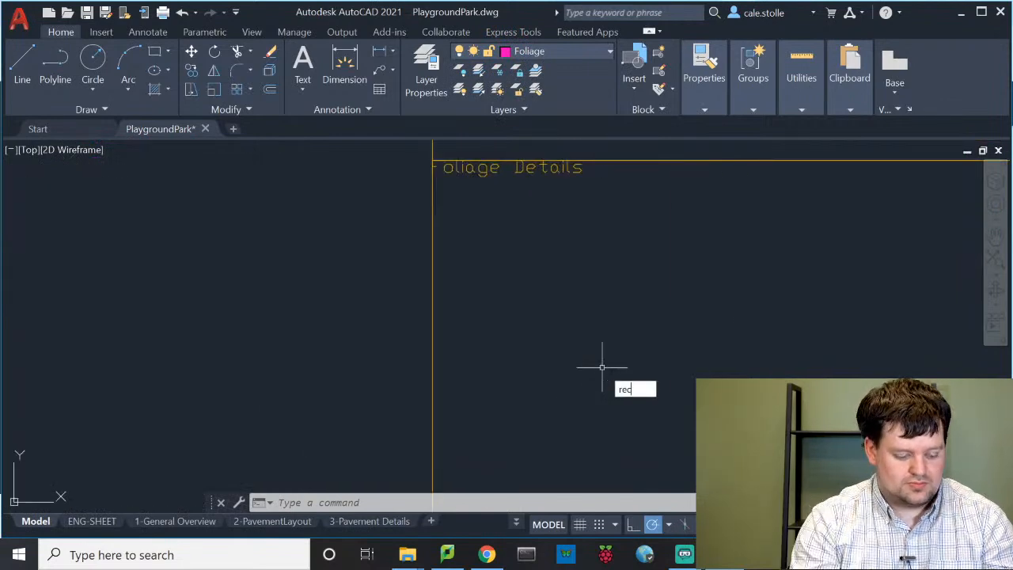
key("Return")
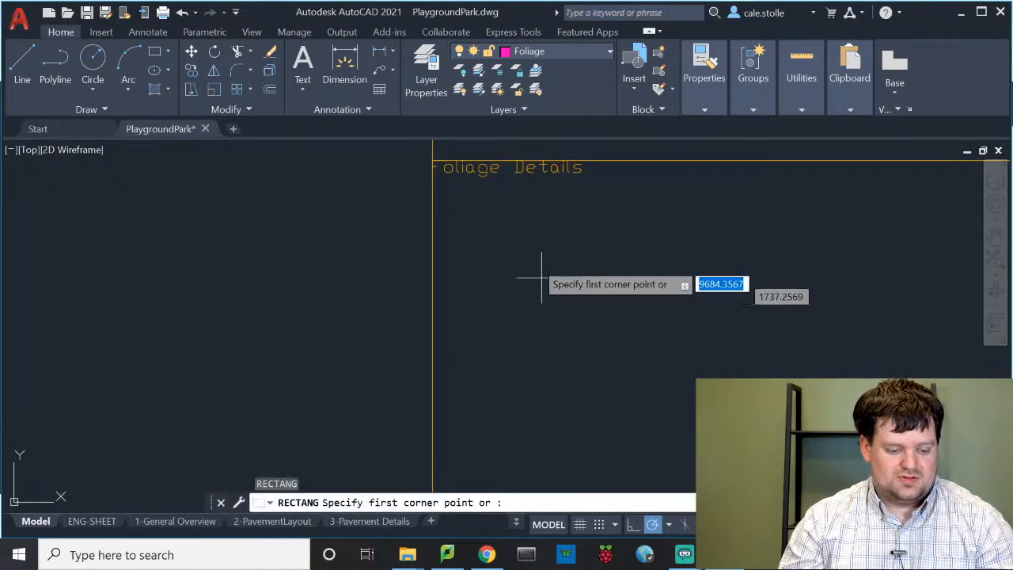
left_click(519, 213)
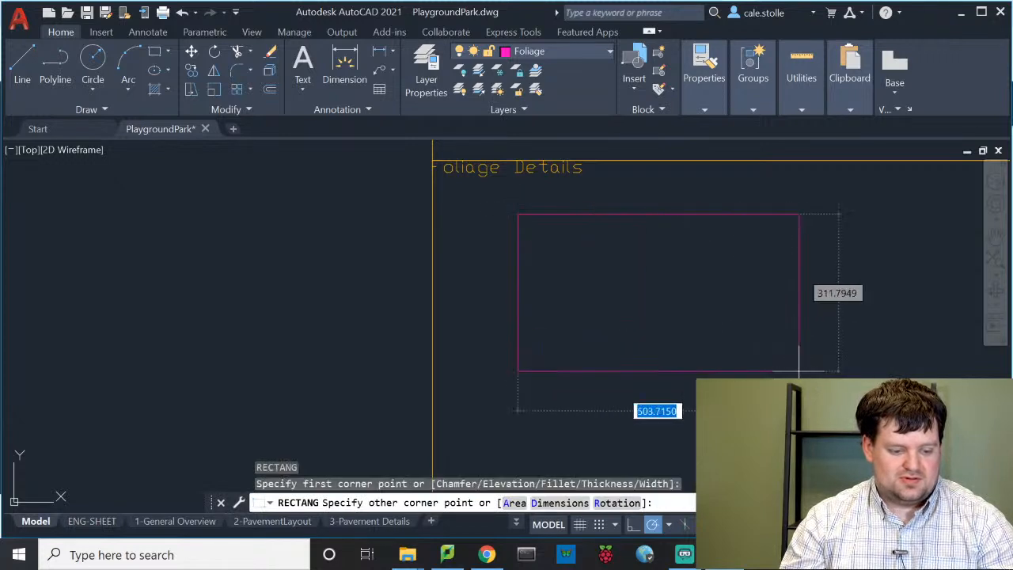
left_click(916, 404)
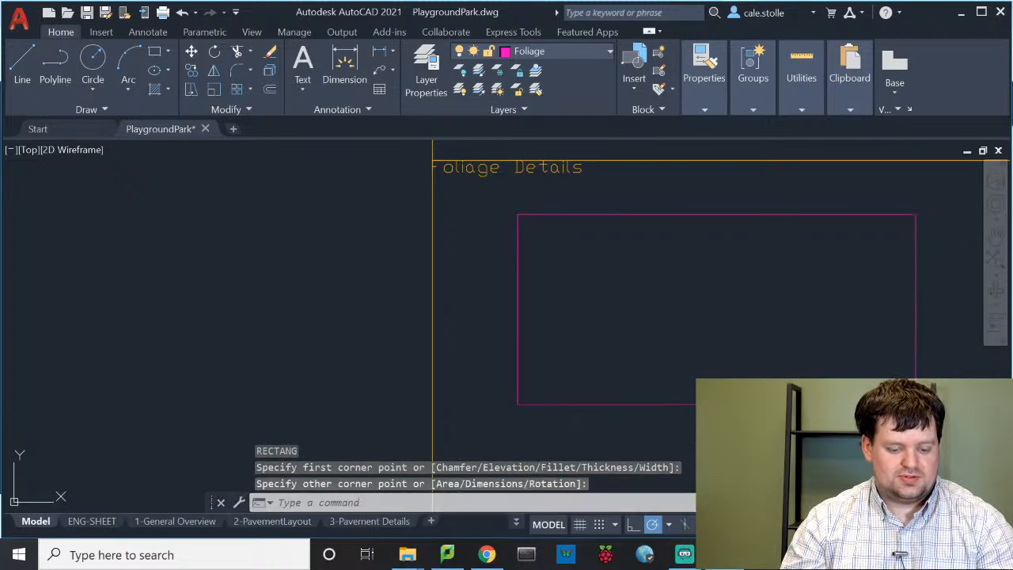
key("Escape")
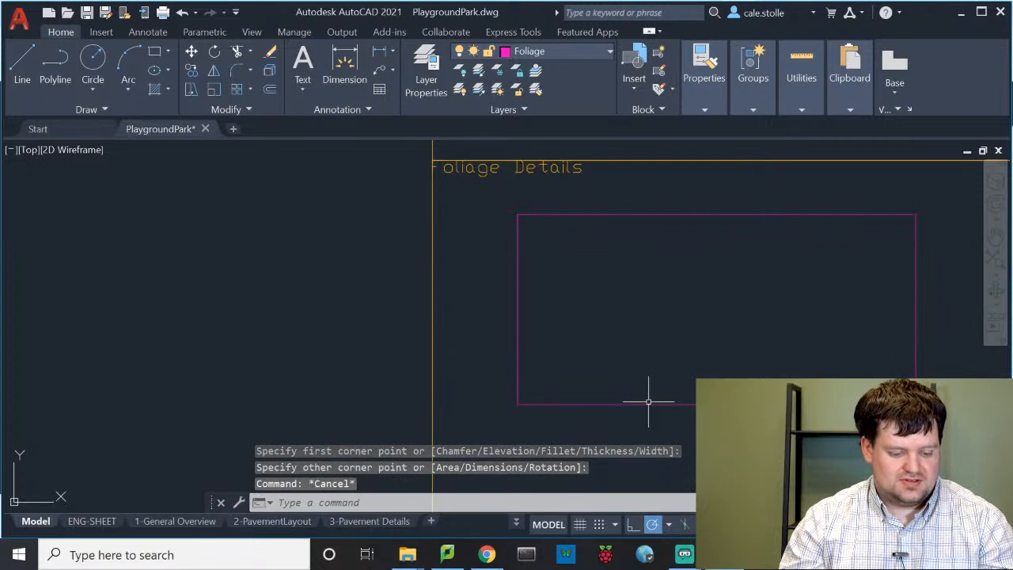
Step: Copy the foliage swatch rectangle directly below itself so the two share an edge
left_click(647, 402)
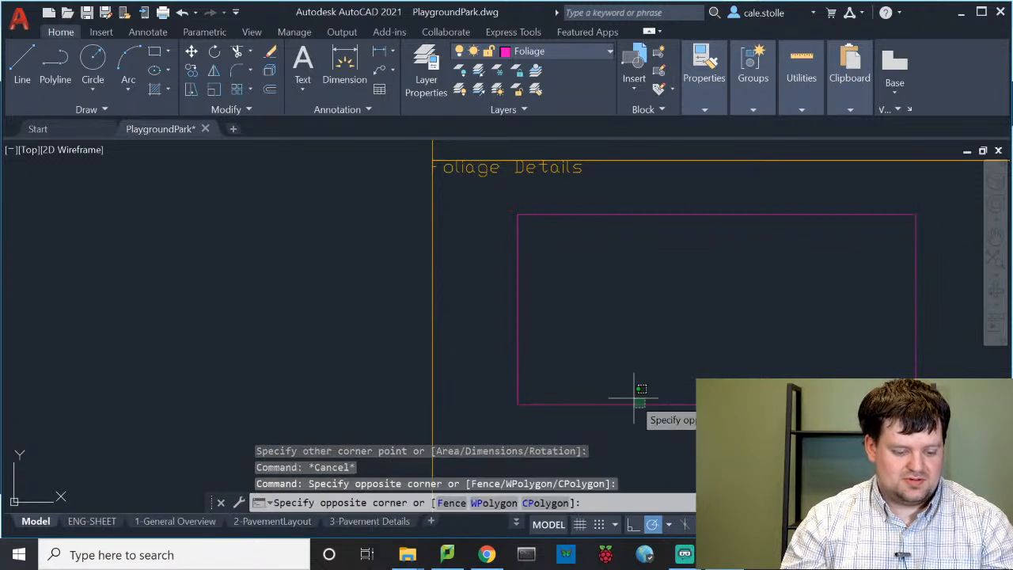
left_click(638, 401)
type("co")
key("Return")
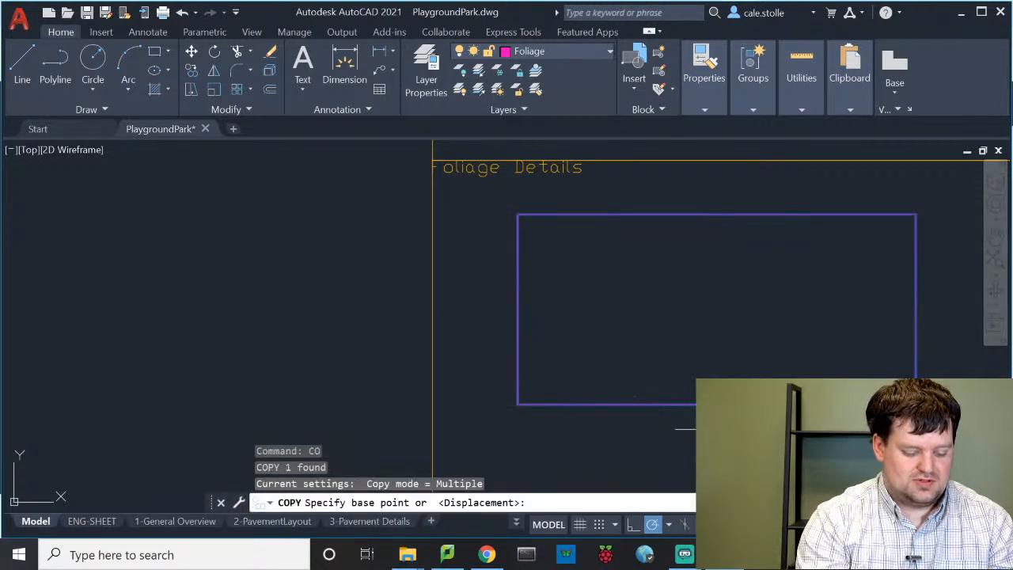
left_click(520, 214)
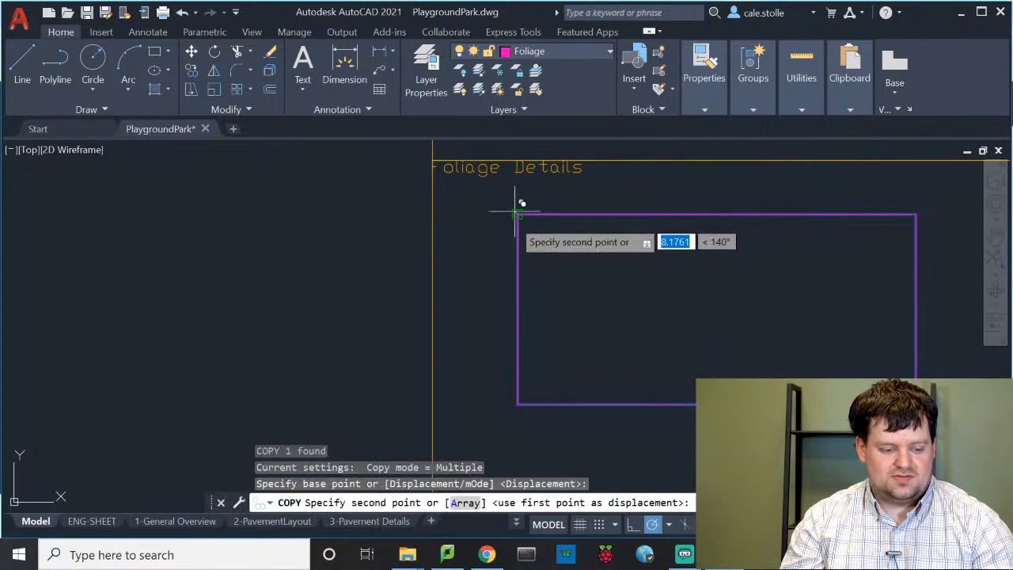
left_click(518, 404)
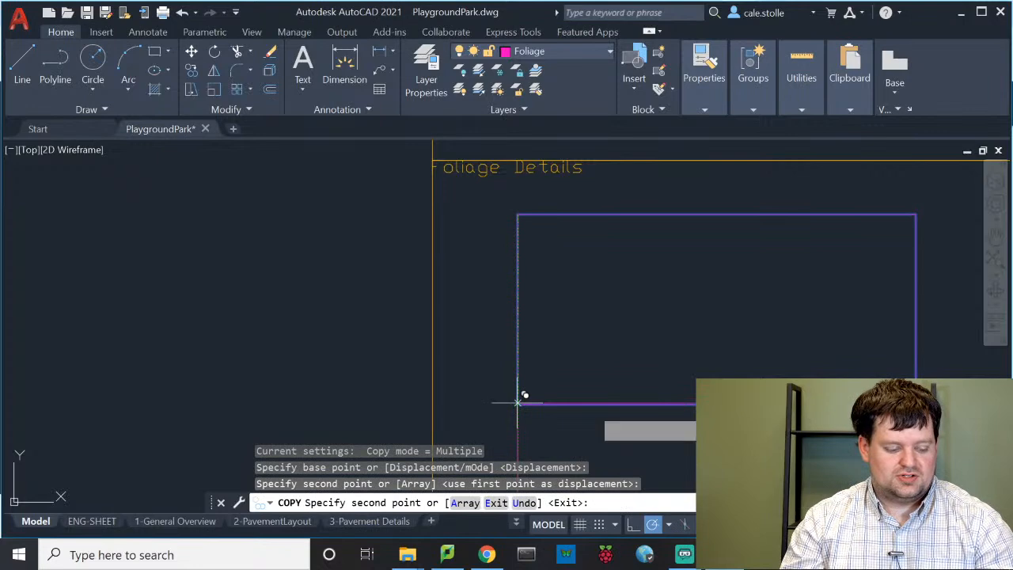
key("Escape")
Step: Extend the diagonal hatch of the six planting rows beside the parking lot to the upper foliage swatch
scroll(615, 389, "down", 1)
middle_click_drag(616, 389, 547, 271)
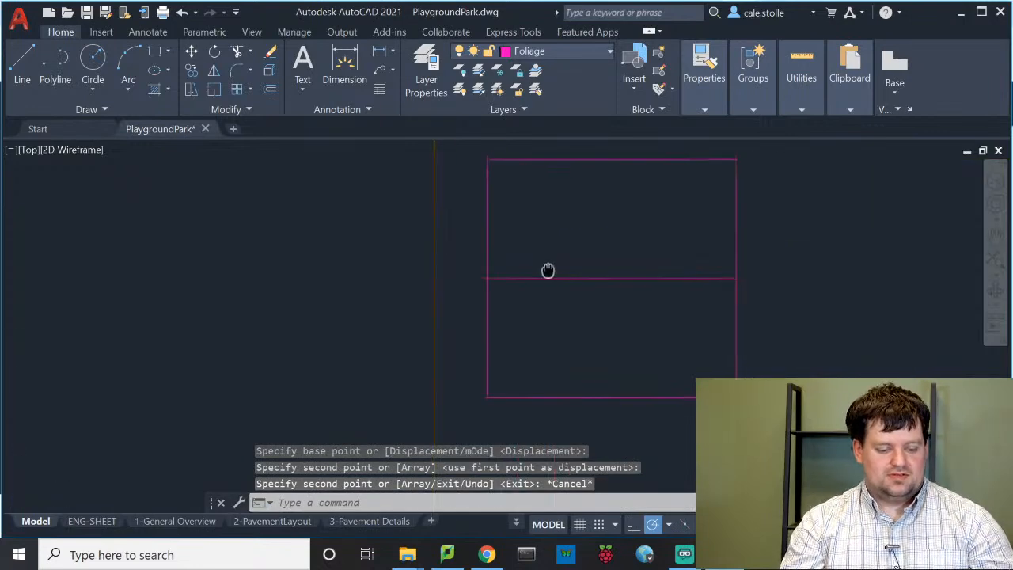
scroll(554, 299, "down", 4)
scroll(554, 299, "up", 2)
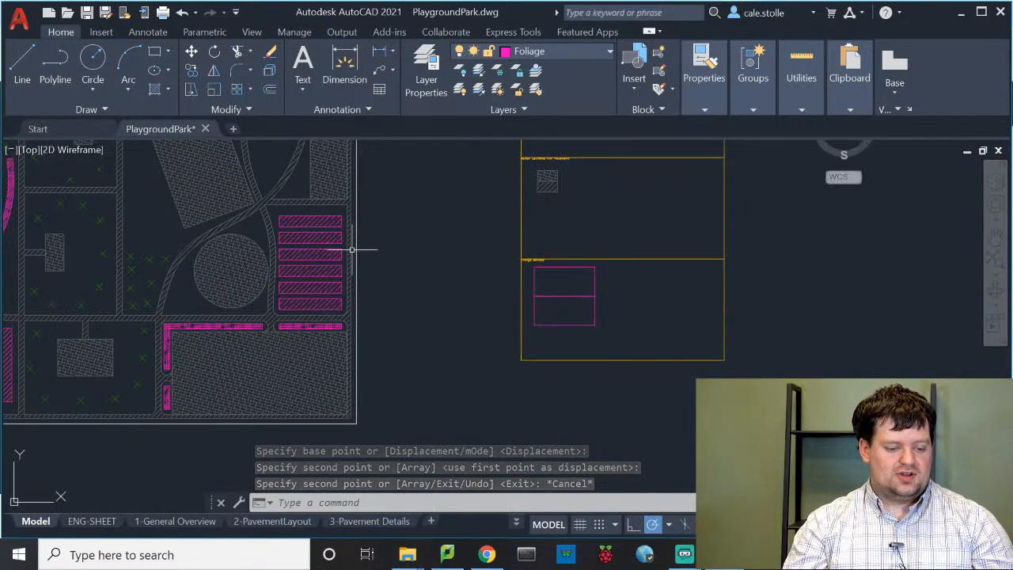
left_click(309, 269)
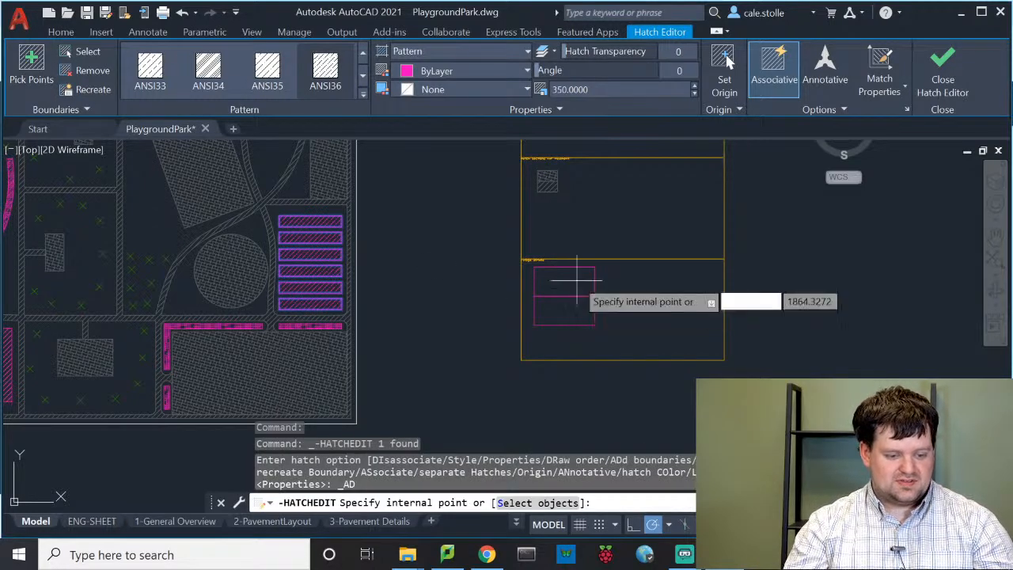
left_click(546, 277)
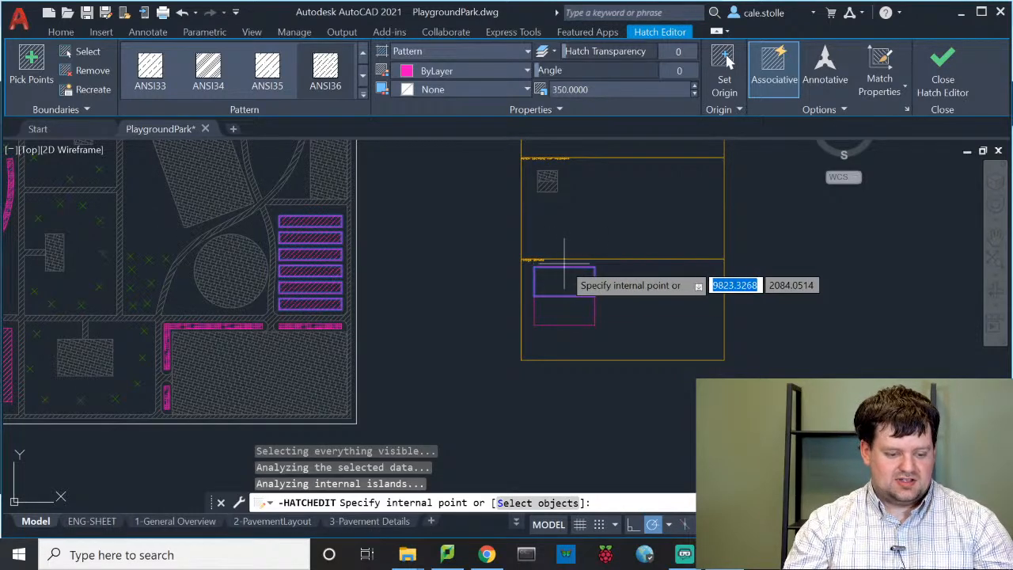
key("Return")
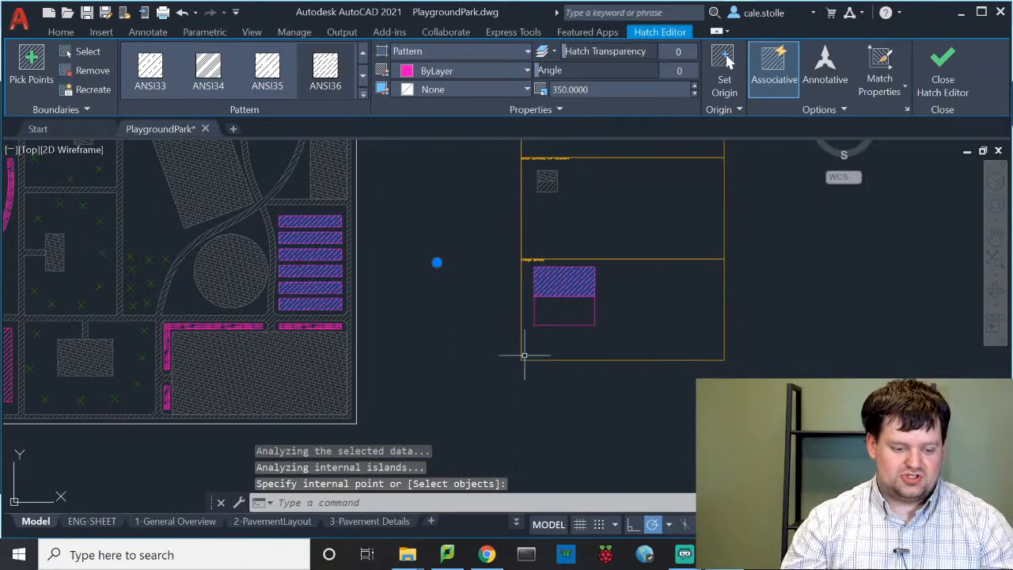
key("Escape")
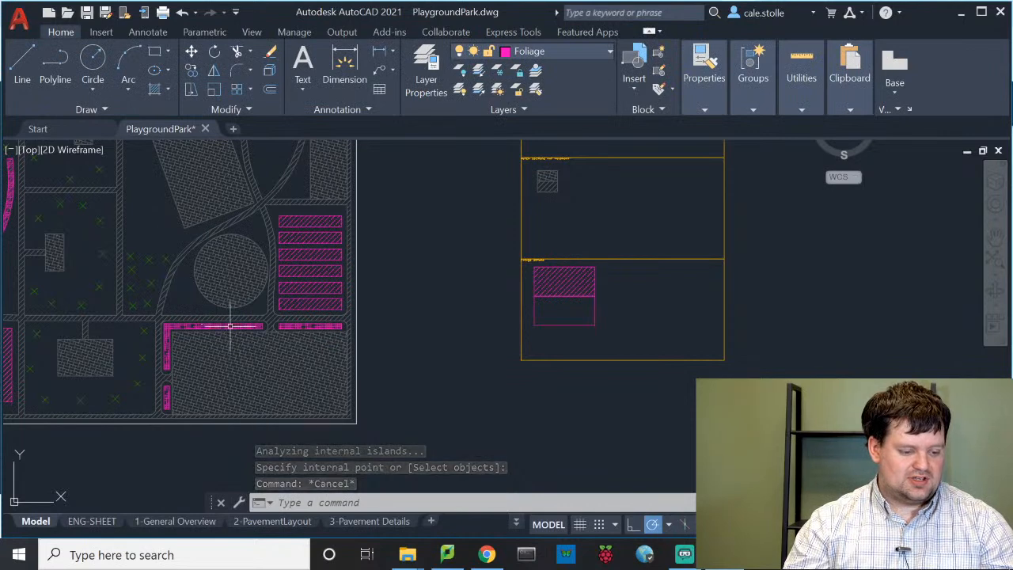
Step: Extend the hatch of the foliage strips bordering the parking lot to the lower foliage swatch
left_click(229, 326)
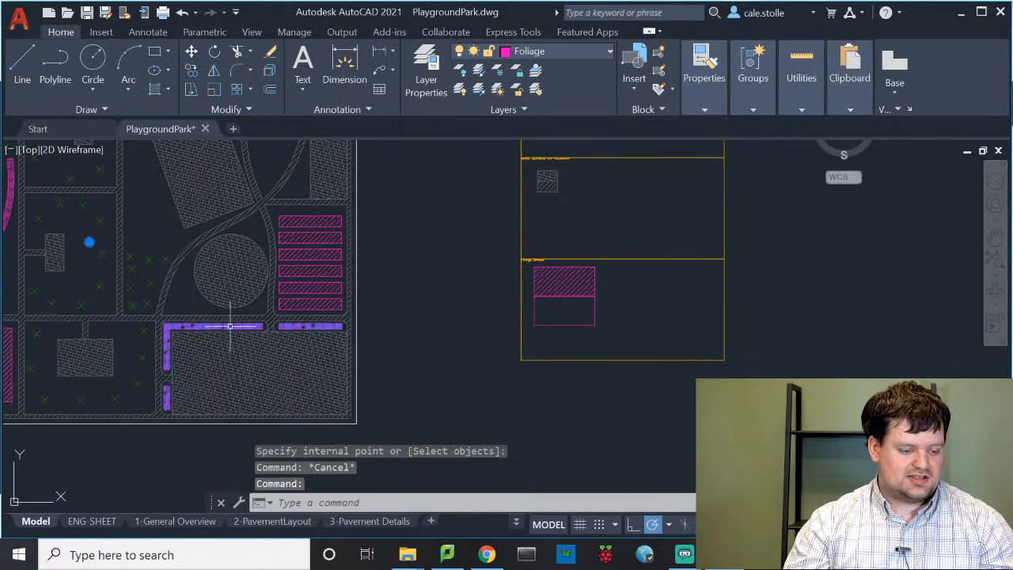
left_click(566, 317)
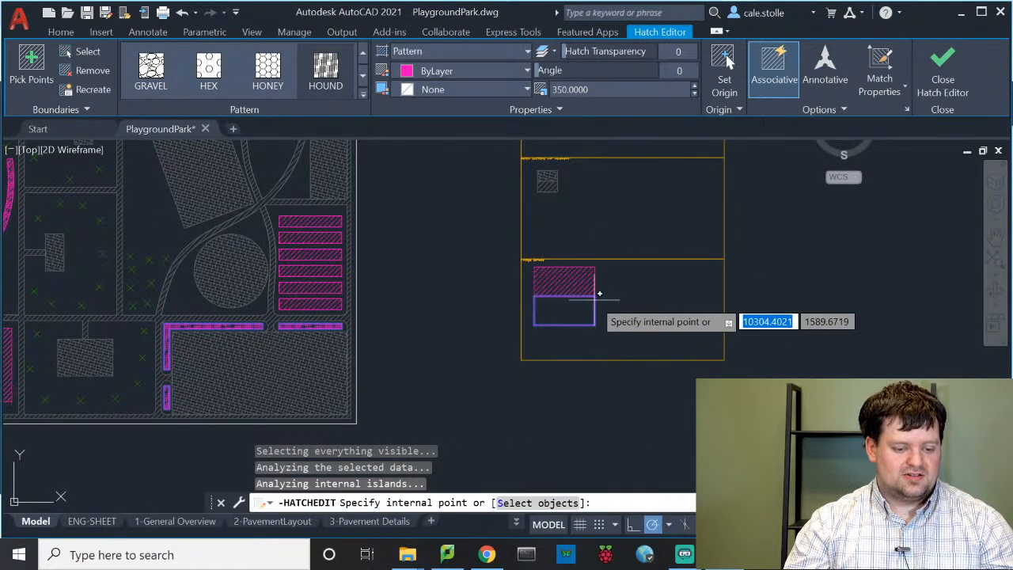
key("Return")
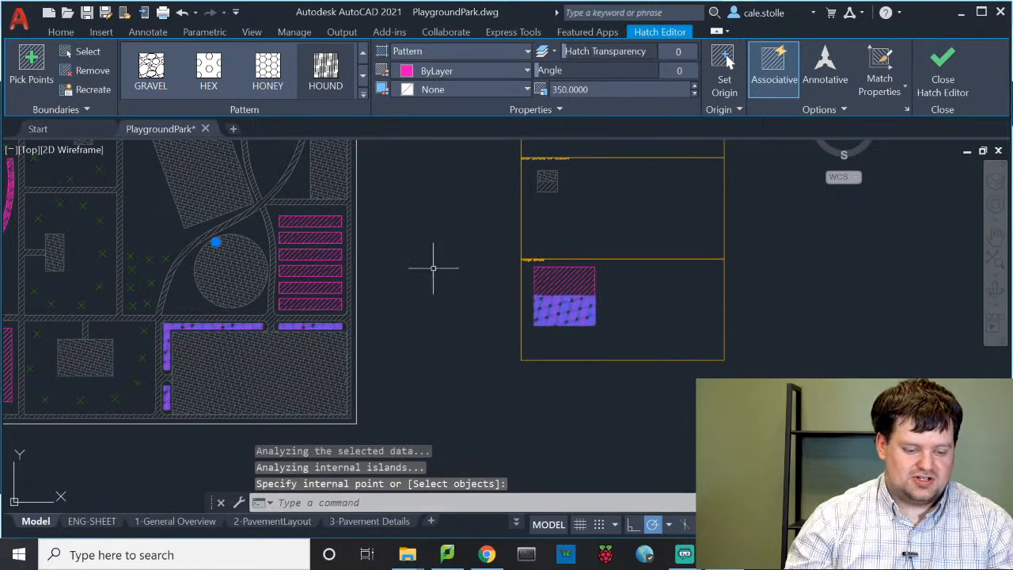
Step: Finish the swatch hatching and open the 4-Foliage Layout sheet
key("Escape")
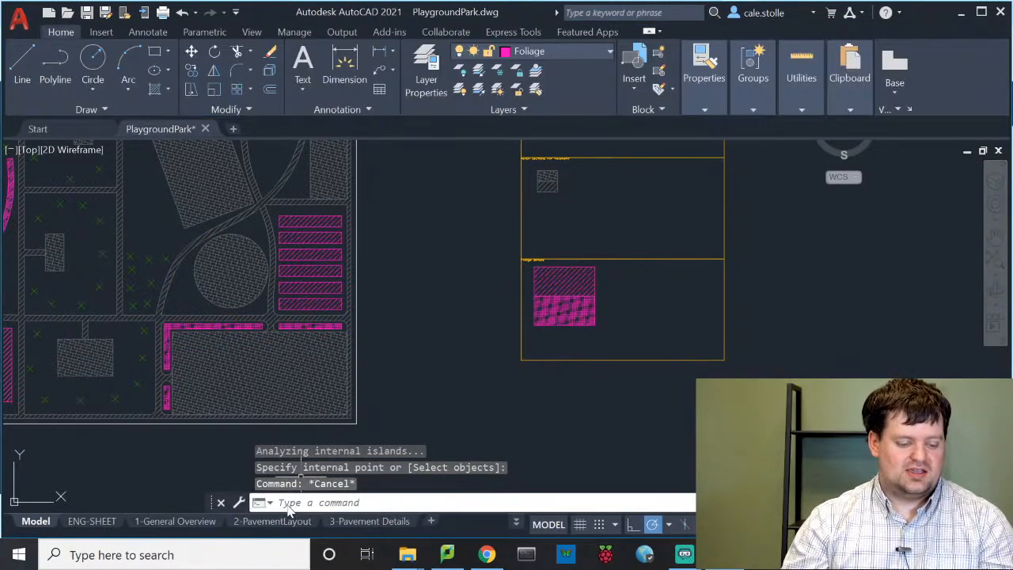
mouse_move(383, 529)
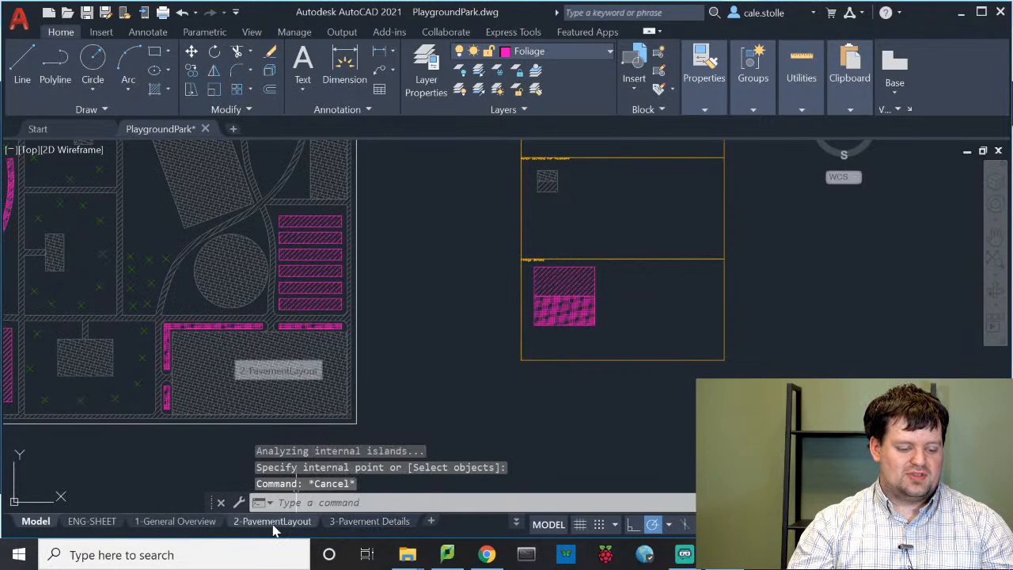
left_click(294, 522)
left_click(379, 522)
left_click(457, 522)
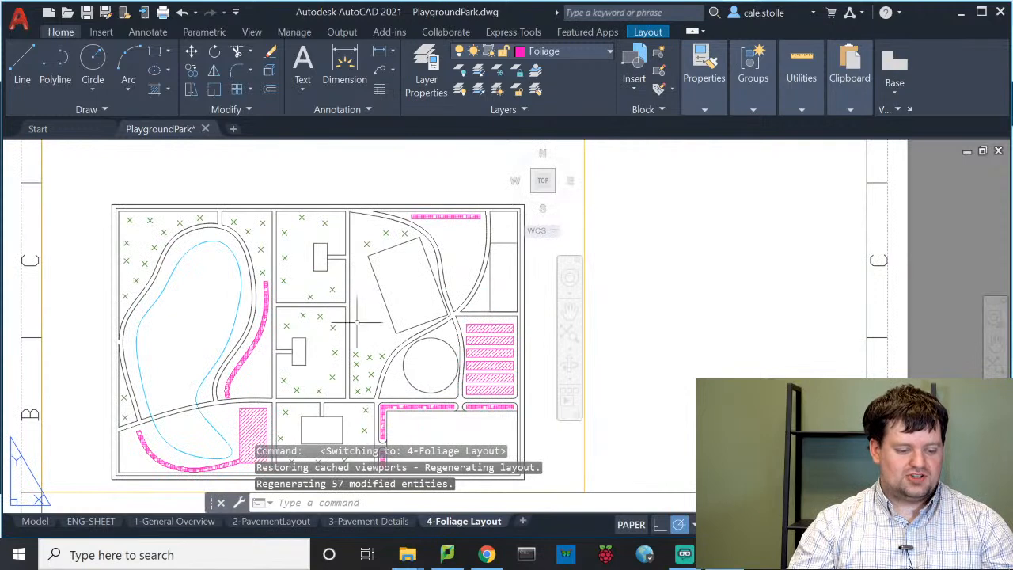
middle_click_drag(378, 309, 357, 293)
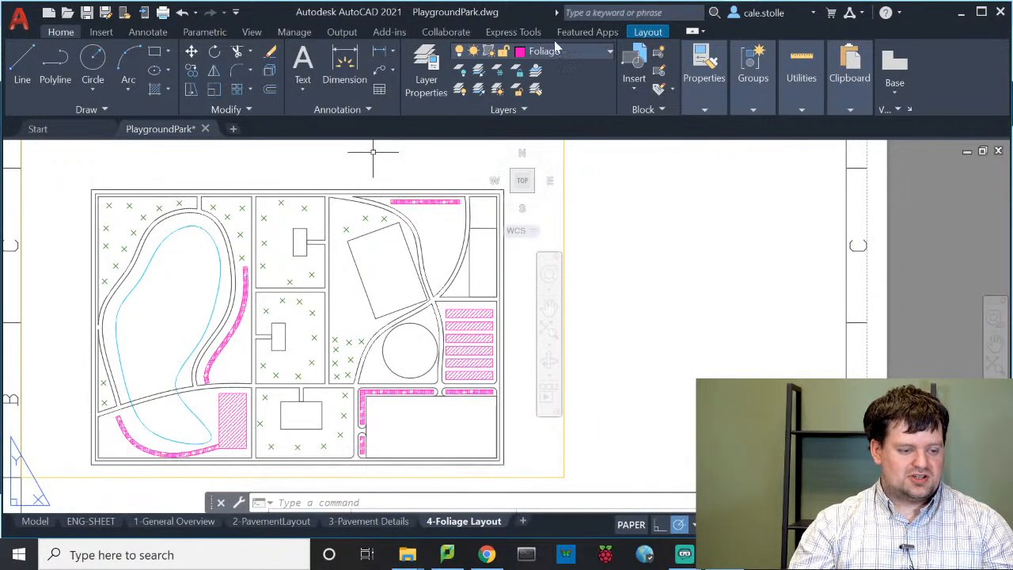
Step: Create a rectangular viewport in the empty area beside the park plan on the sheet
left_click(647, 32)
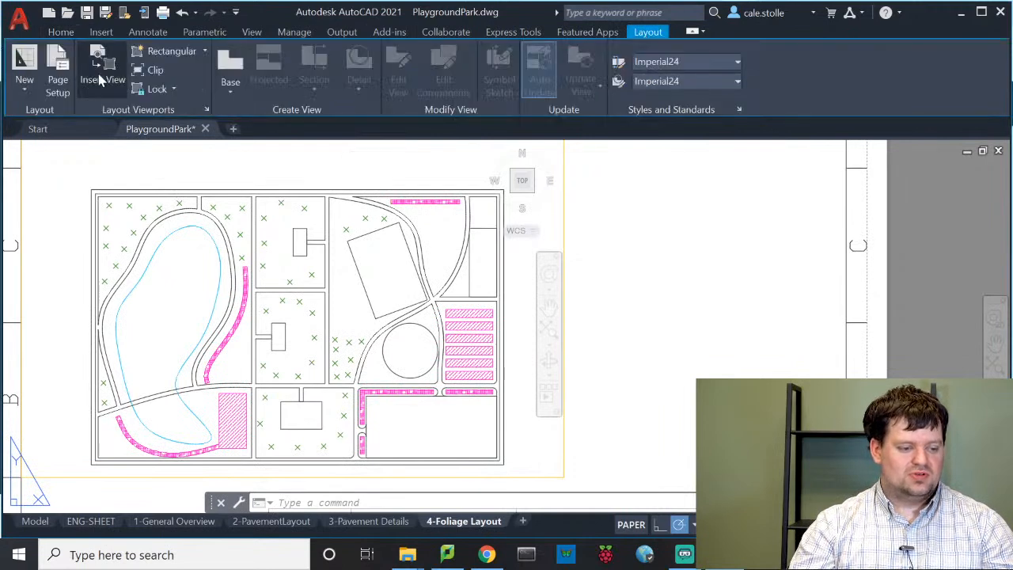
left_click(166, 50)
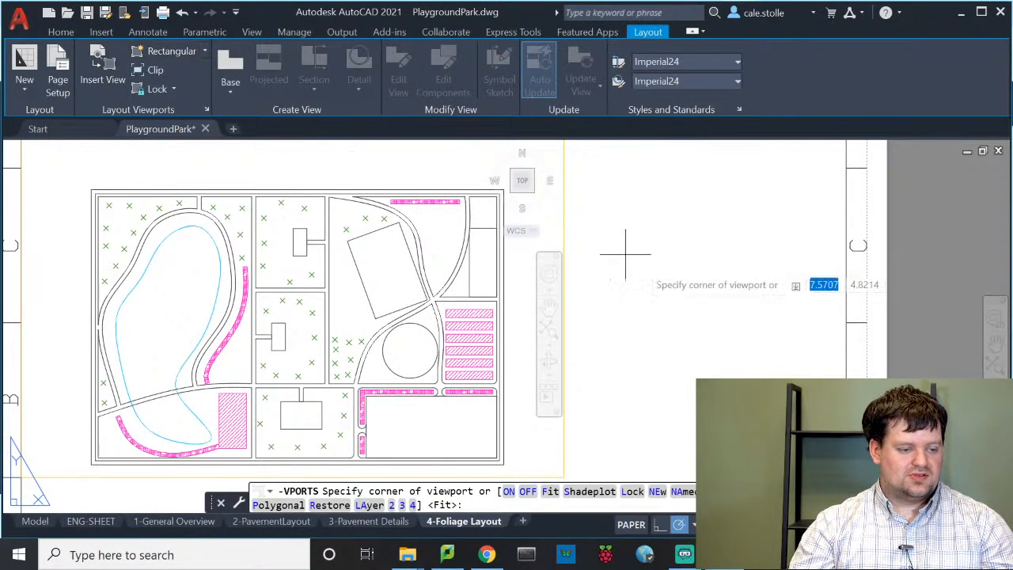
left_click(616, 239)
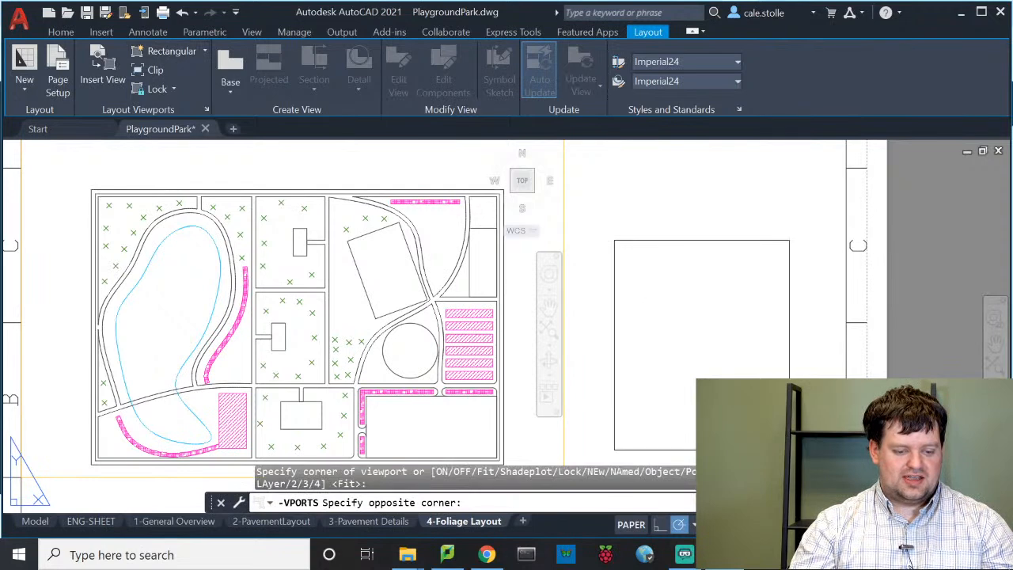
left_click(797, 446)
key("Escape")
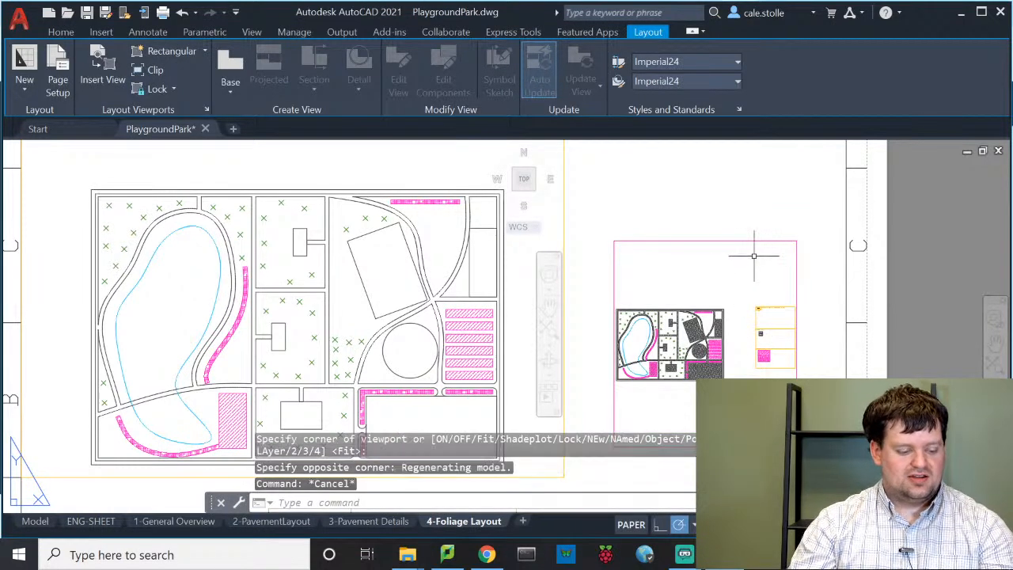
key("Escape")
Step: Assign the new viewport's frame to the VIEWPORTS layer
left_click(741, 239)
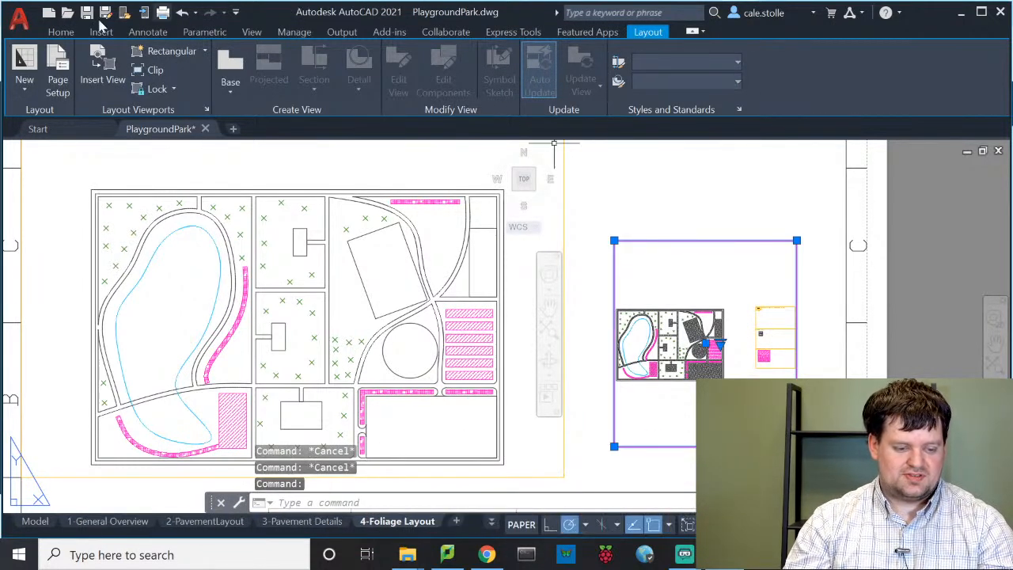
left_click(61, 32)
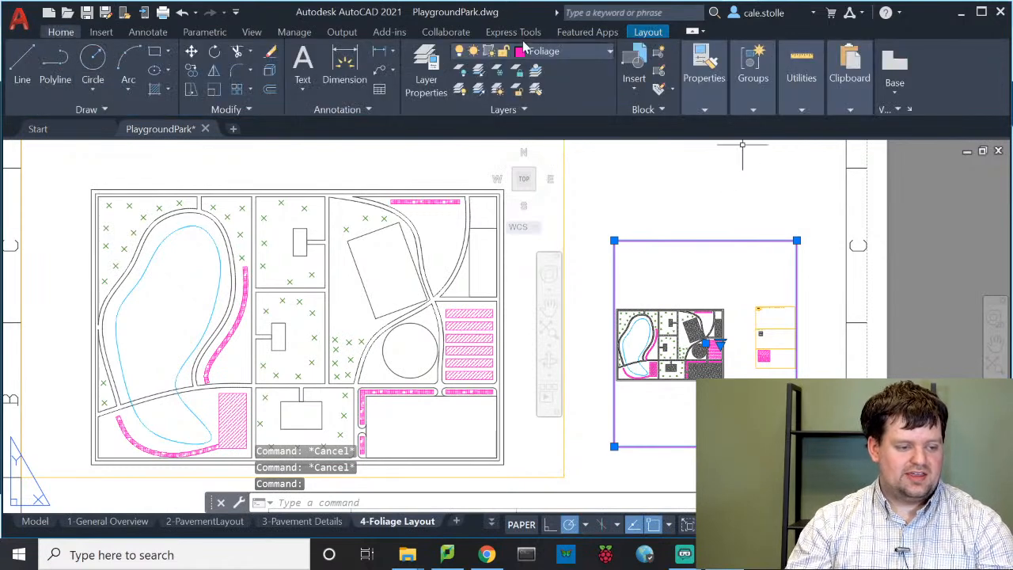
left_click(564, 51)
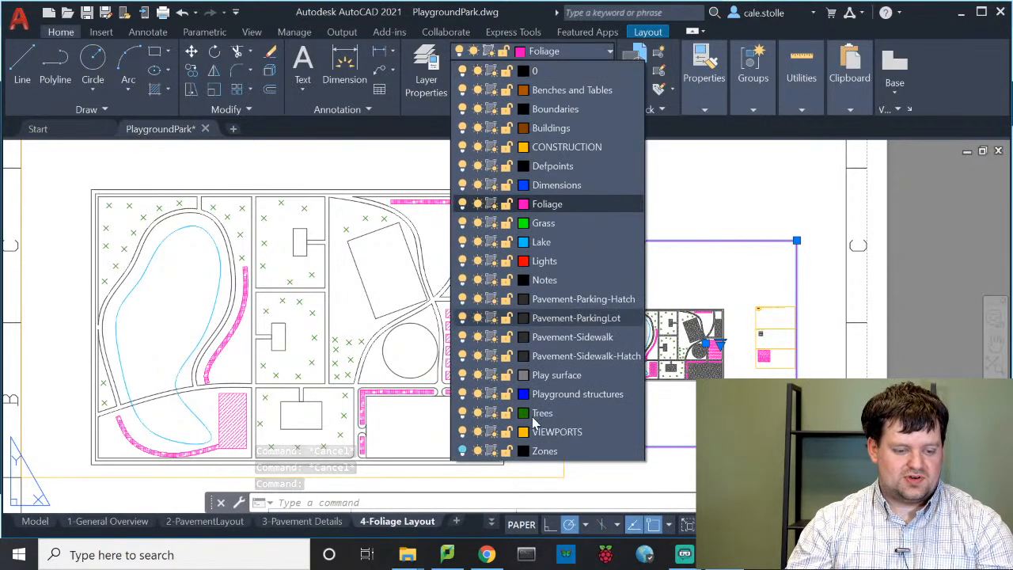
left_click(547, 432)
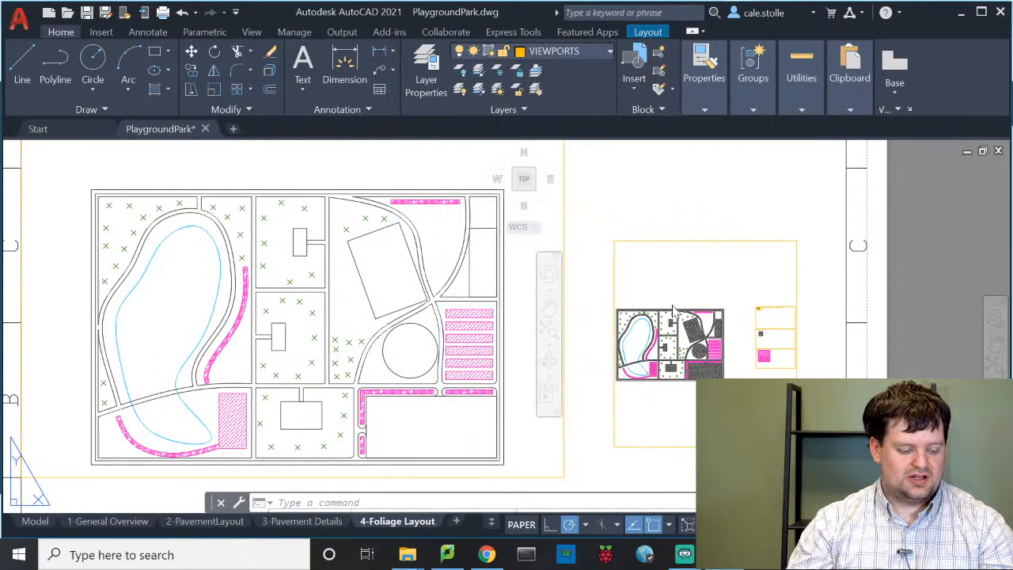
key("Escape")
Step: Frame the two foliage hatch swatches enlarged in the upper part of the new viewport, then return to paper space
double_click(707, 303)
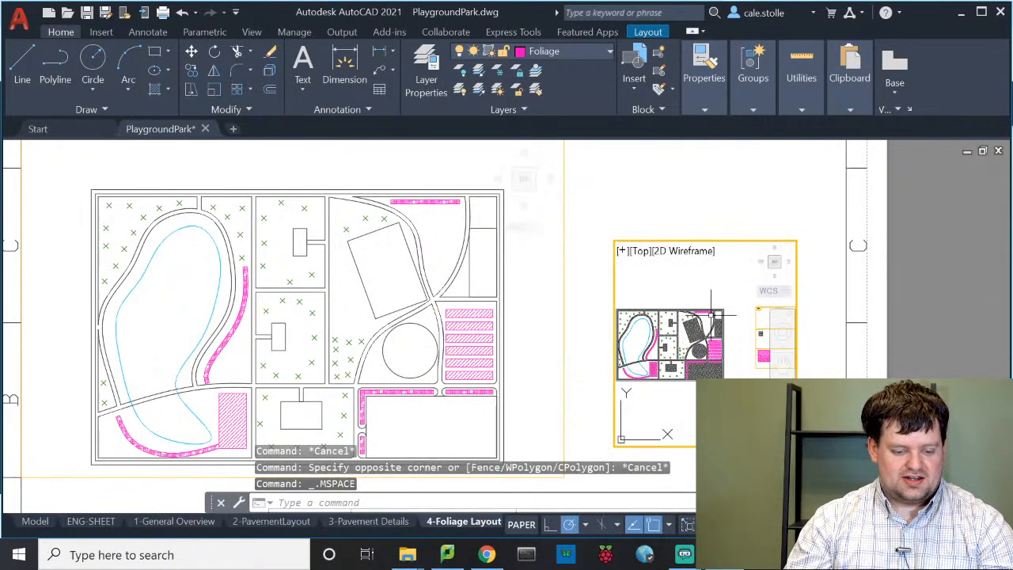
middle_click_drag(735, 347, 672, 322)
scroll(699, 347, "up", 8)
middle_click_drag(745, 334, 695, 456)
scroll(708, 396, "up", 2)
scroll(705, 391, "up", 2)
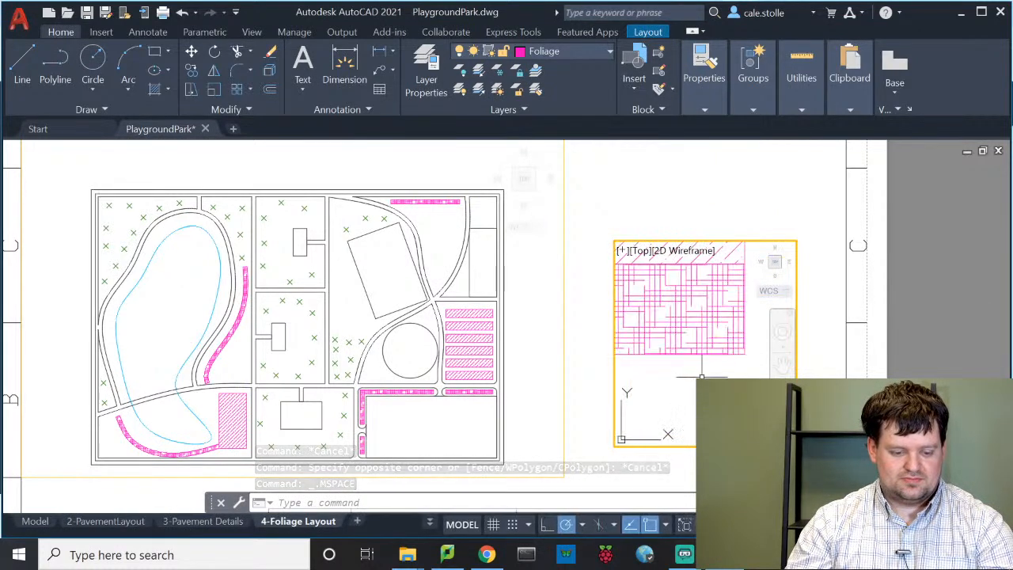
scroll(702, 374, "down", 2)
middle_click_drag(700, 373, 725, 395)
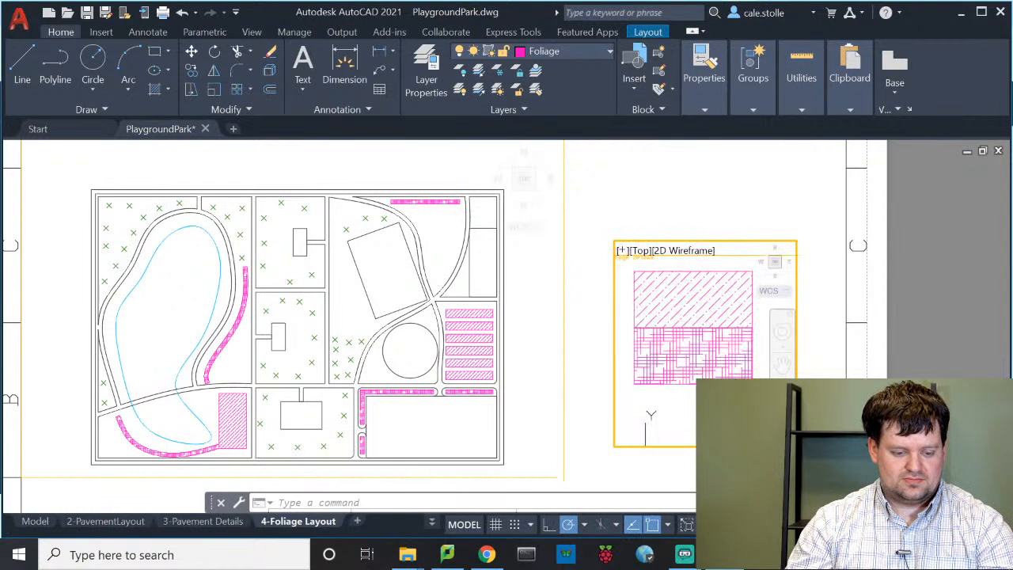
middle_click_drag(697, 340, 689, 345)
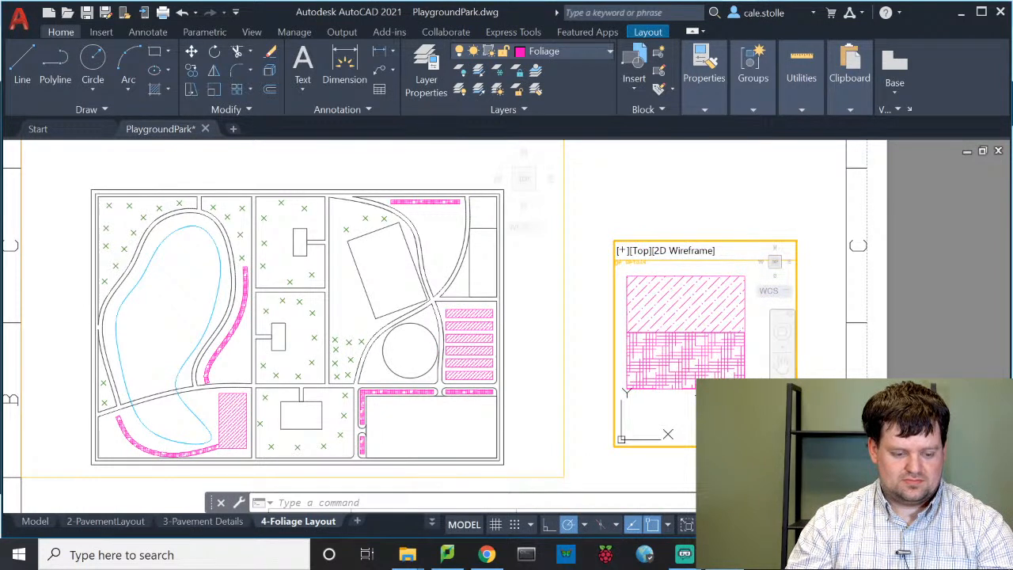
middle_click_drag(699, 395, 697, 370)
double_click(603, 374)
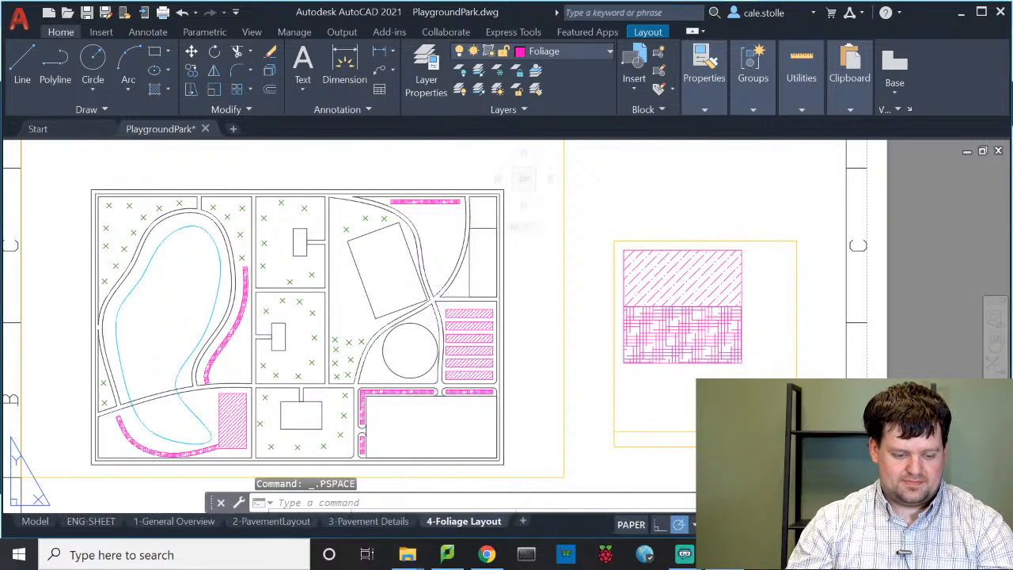
Step: Shrink the viewport to fit closely around the two swatches and move it up beside the plan's upper corner
left_click(712, 446)
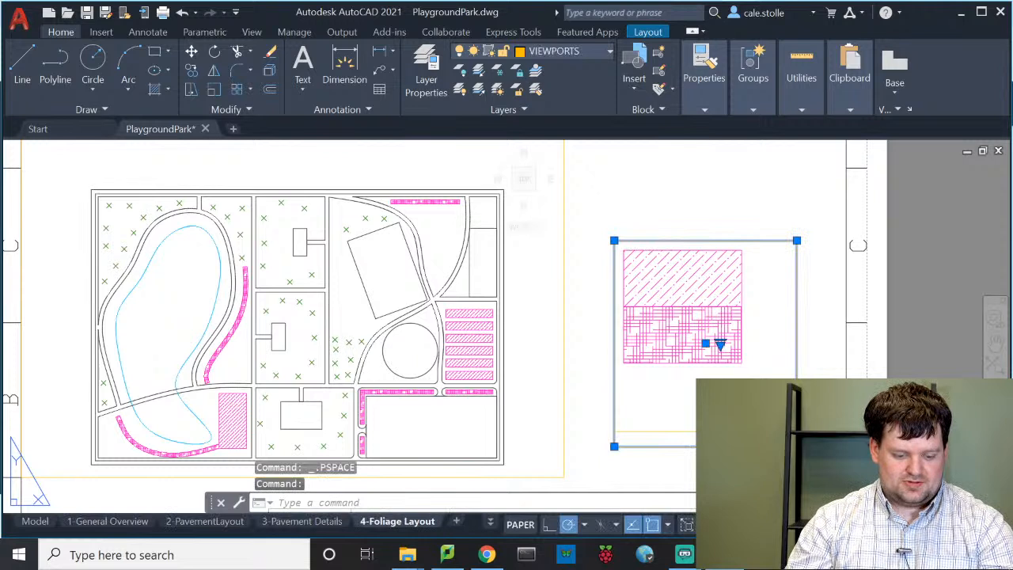
left_click(796, 447)
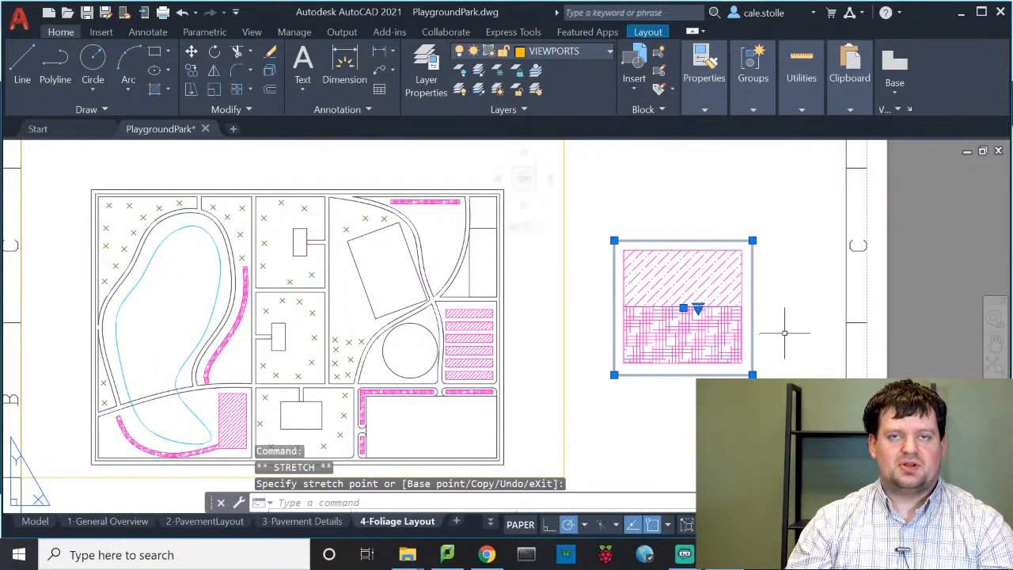
key("Escape")
key("Escape")
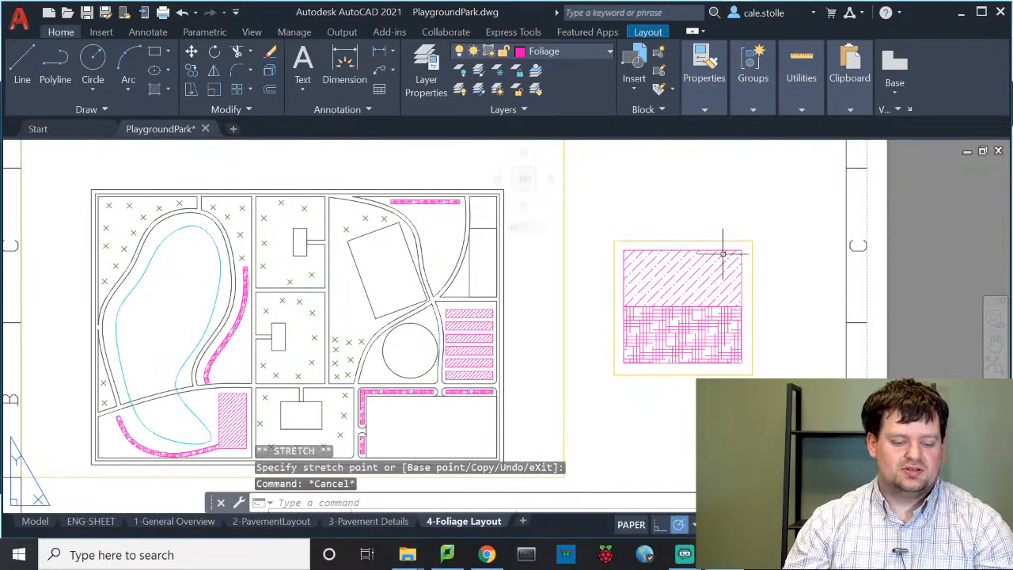
left_click(702, 245)
mouse_move(685, 243)
left_mouse_down()
mouse_move(656, 183)
mouse_move(607, 158)
mouse_move(620, 169)
left_mouse_up()
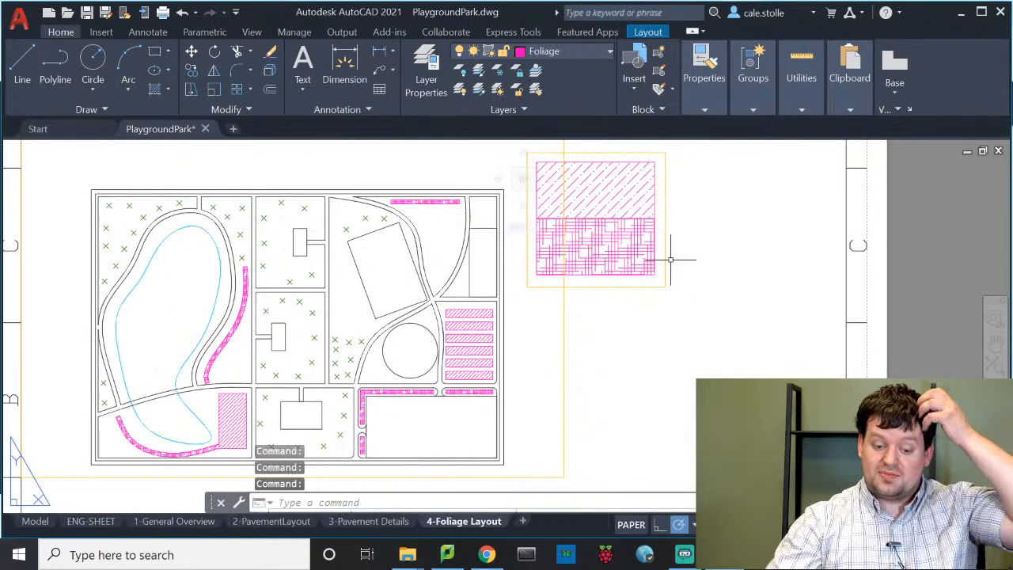
Step: Make Notes the current layer and add the multiline text "Prairie Flower Blend" beside the upper foliage swatch
left_click(570, 52)
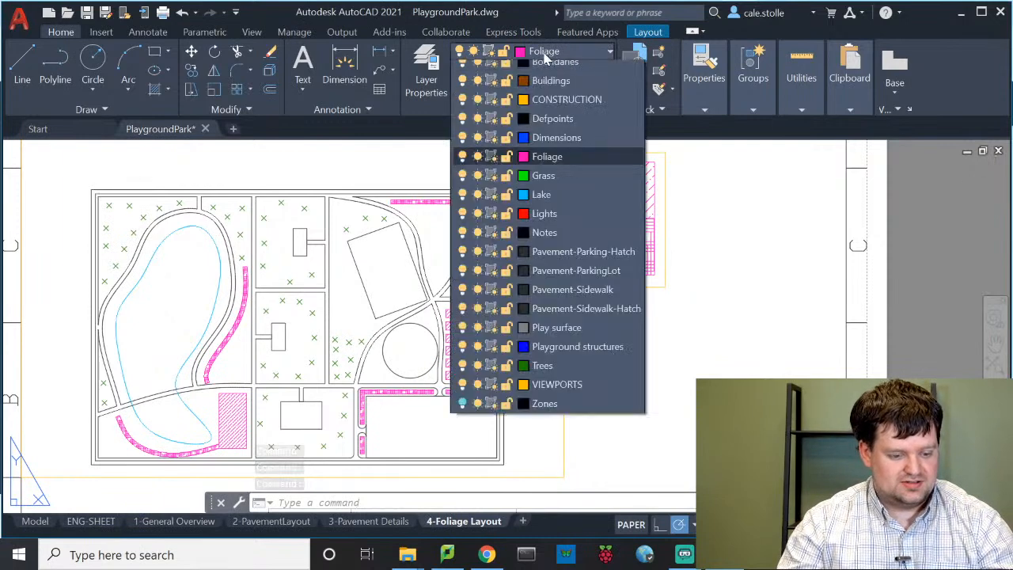
left_click(571, 281)
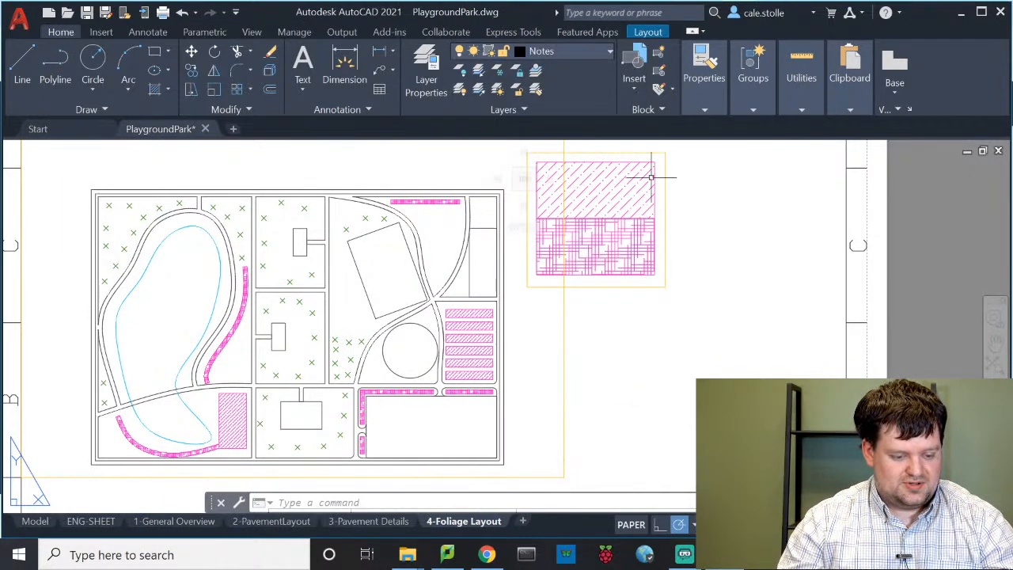
type("mtext")
key("Return")
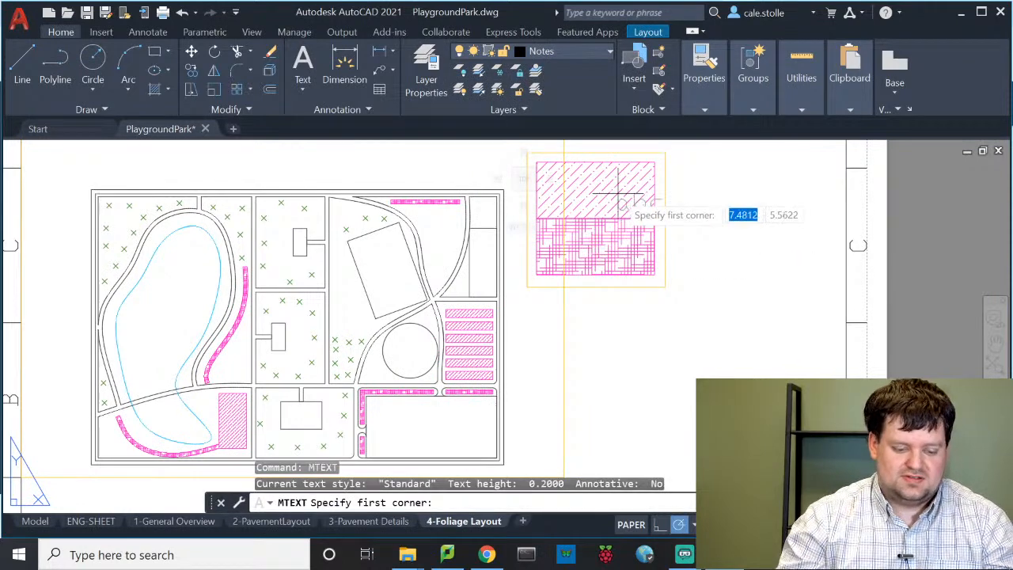
left_click(656, 166)
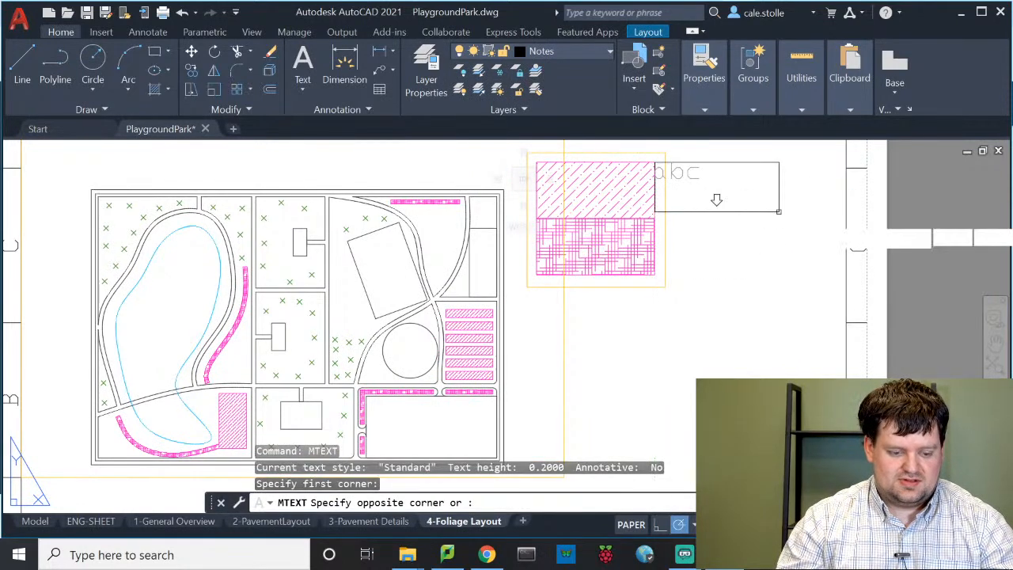
left_click(838, 215)
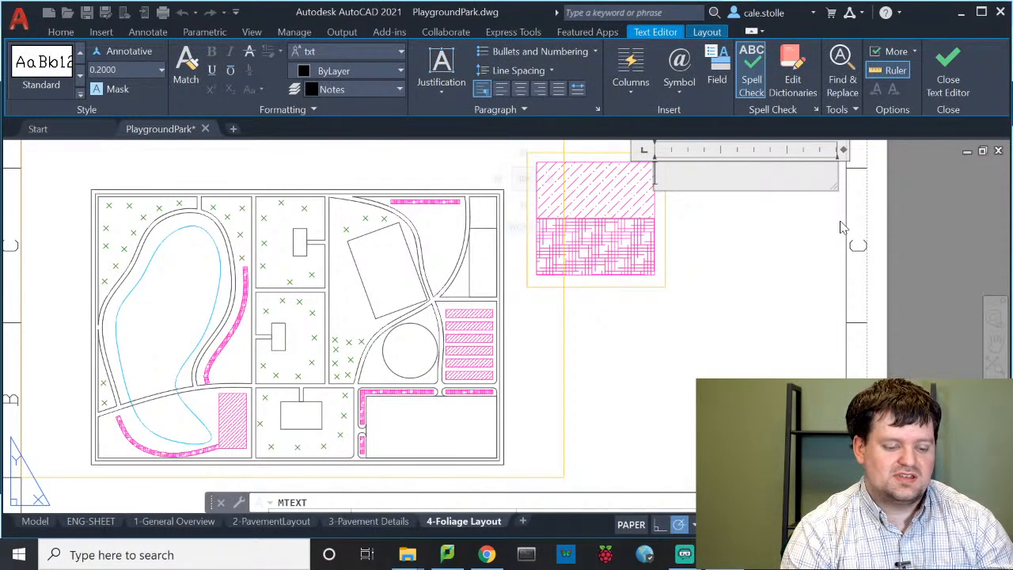
type("Pra")
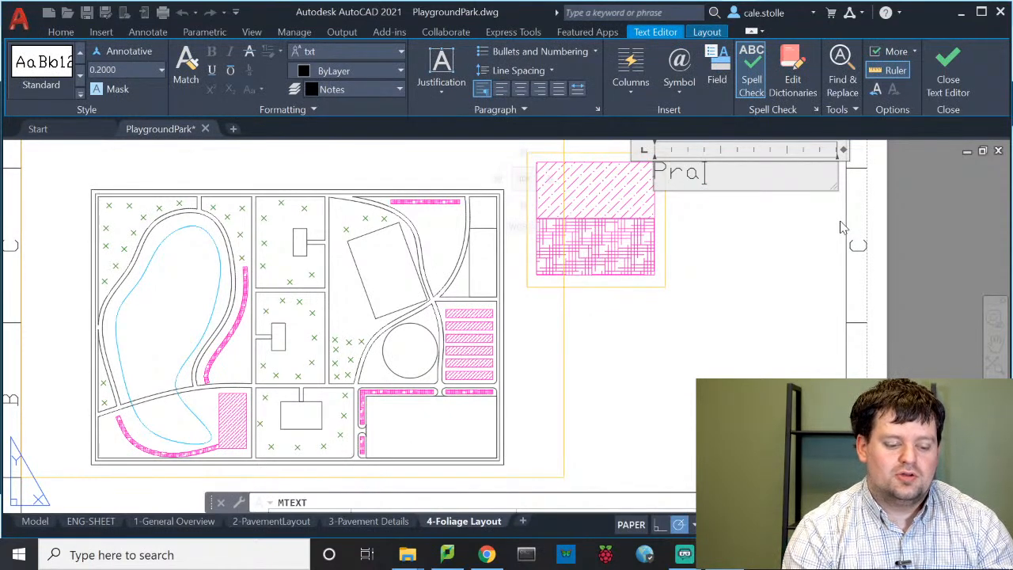
type("irie Flower F")
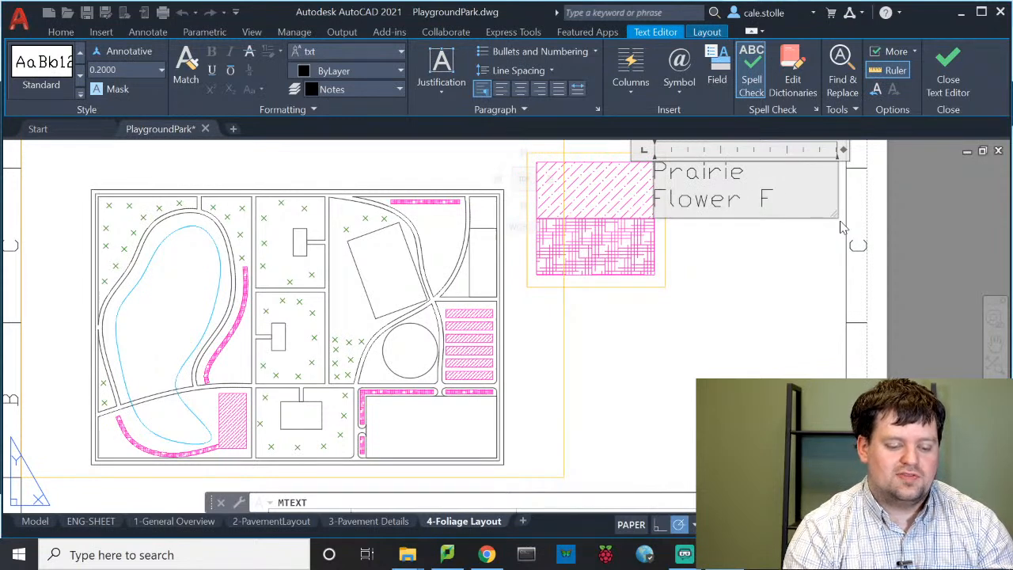
key("BackSpace")
type("Blend")
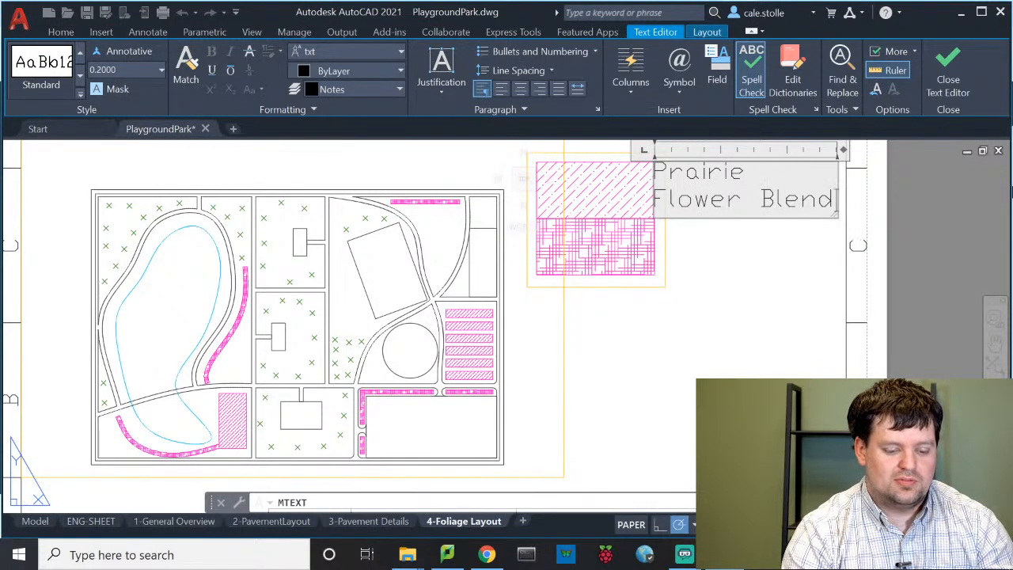
Step: Set the height of the whole "Prairie Flower Blend" text to 0.1
key("shift+Left")
key("shift+Left")
key("shift+Left")
key("shift+Left")
key("shift+Left")
key("shift+Left")
key("shift+Left")
key("shift+Left")
key("shift+Left")
key("shift+Left")
key("shift+Left")
key("shift+Left")
key("shift+Left")
key("shift+Left")
key("shift+Left")
key("shift+Left")
key("shift+Left")
key("shift+Left")
key("shift+Left")
key("shift+Left")
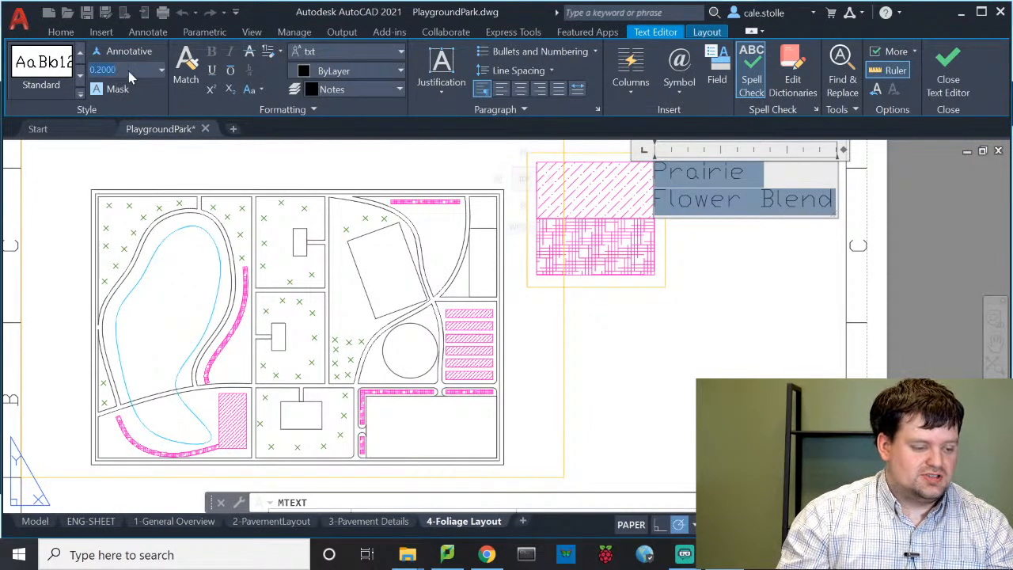
key("Return")
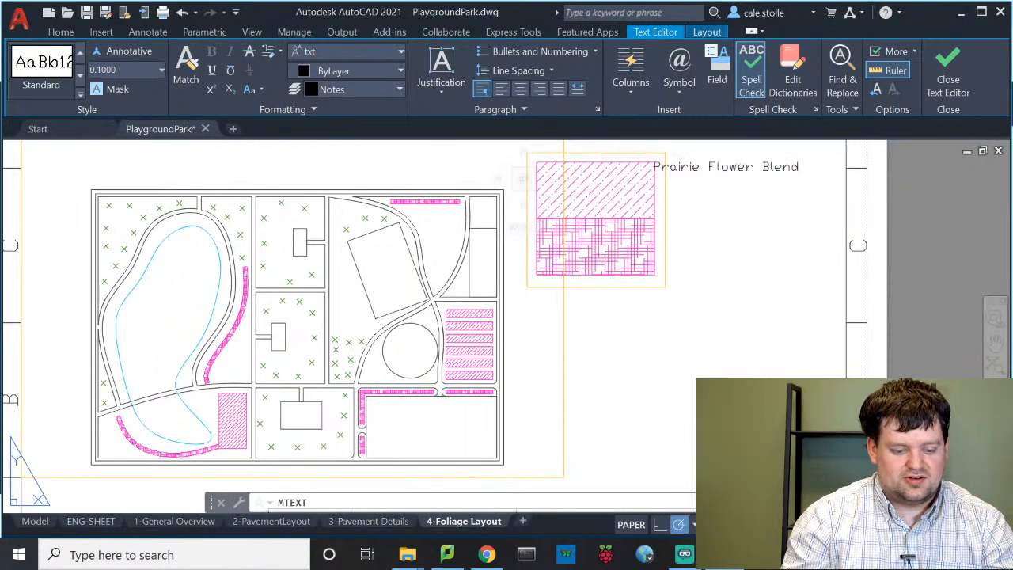
Step: Move the "Prairie Flower Blend" label by 0.1 horizontally and -0.1 vertically, away from the upper swatch's corner
left_click(679, 166)
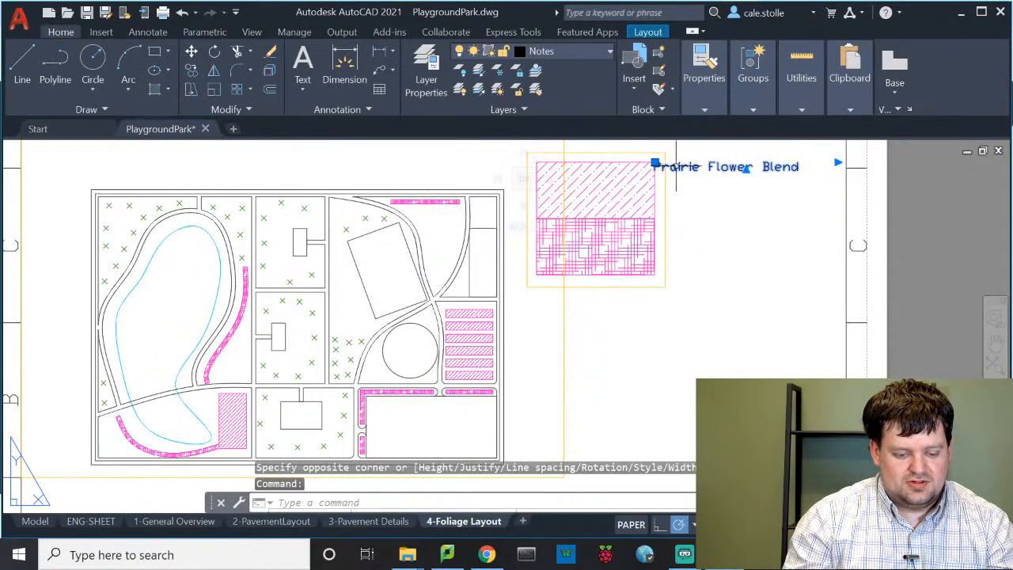
type("m")
key("Return")
left_click(654, 163)
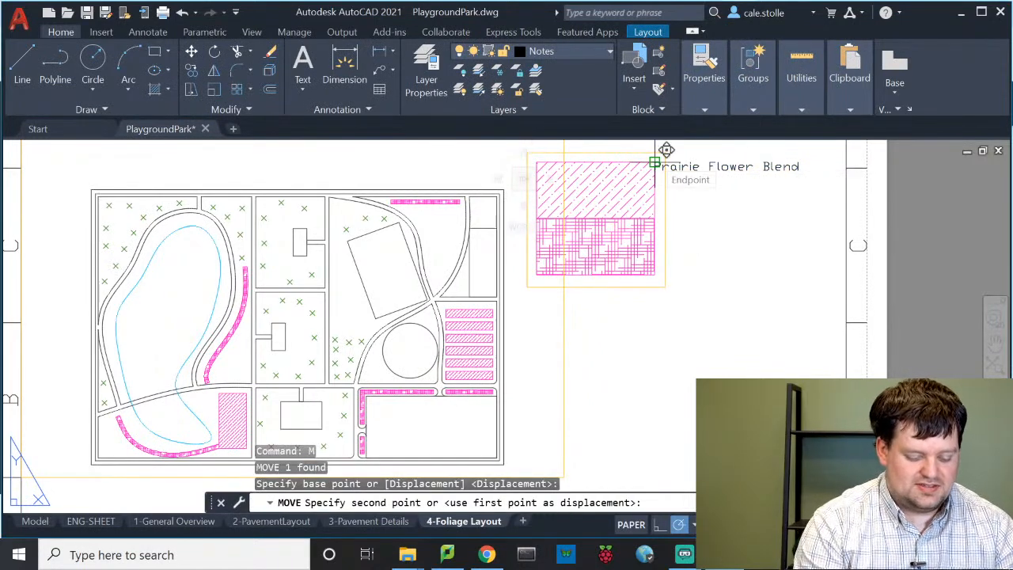
type("0.1")
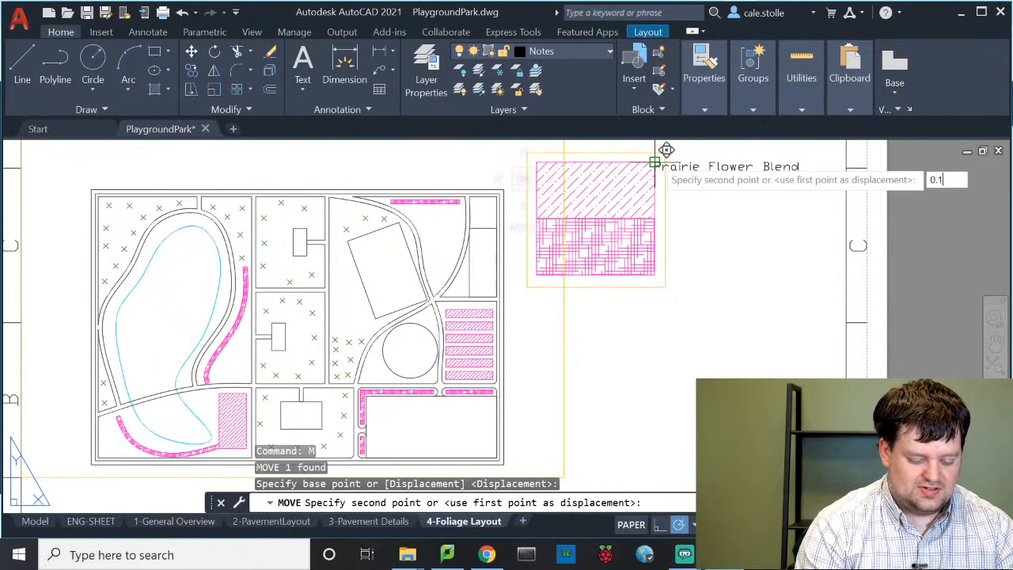
key("Tab")
type("-90")
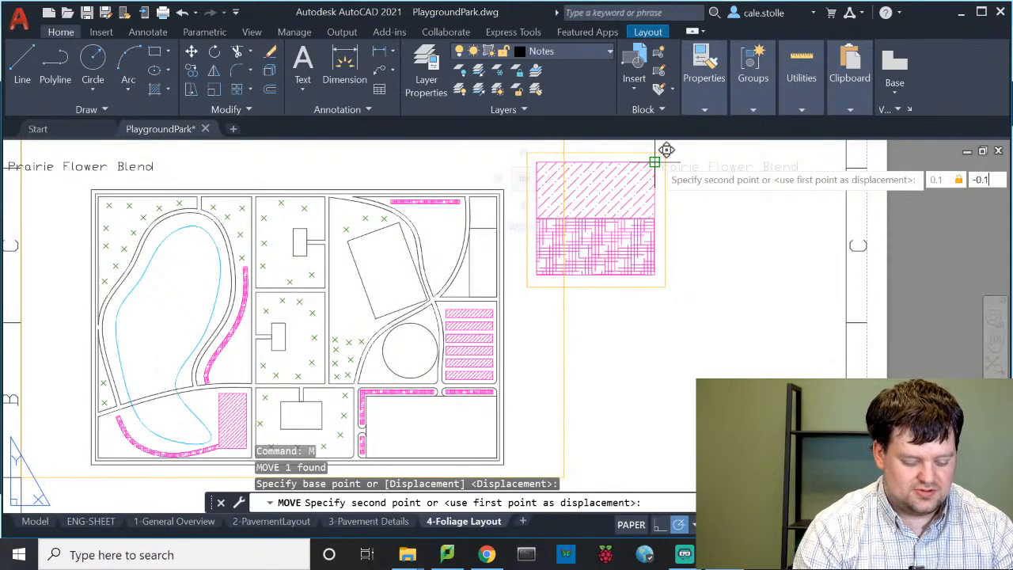
key("Return")
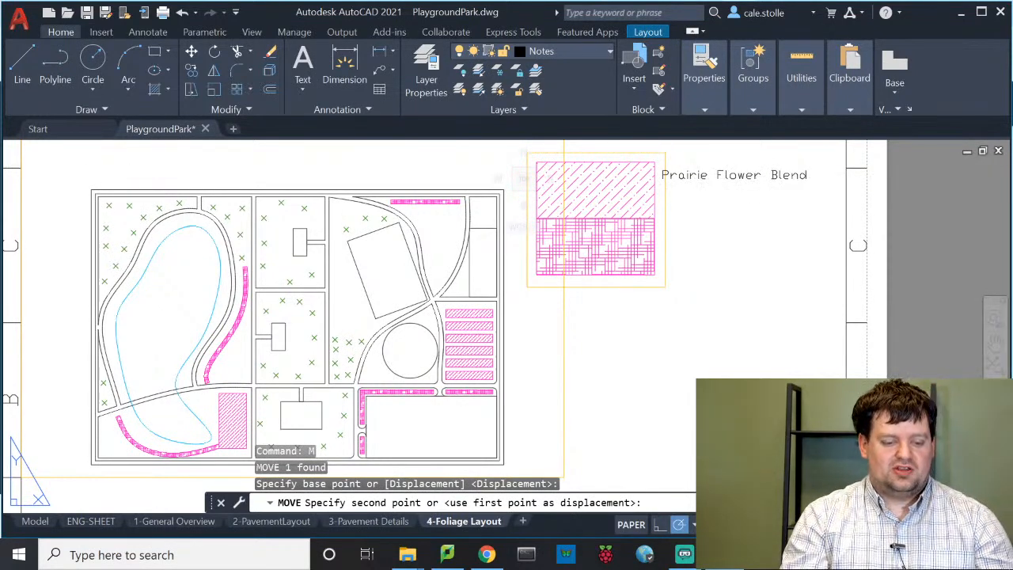
Step: Copy the "Prairie Flower Blend" label straight down beside the lower swatch, using the swatches' corner points as reference
left_click(752, 174)
type("co")
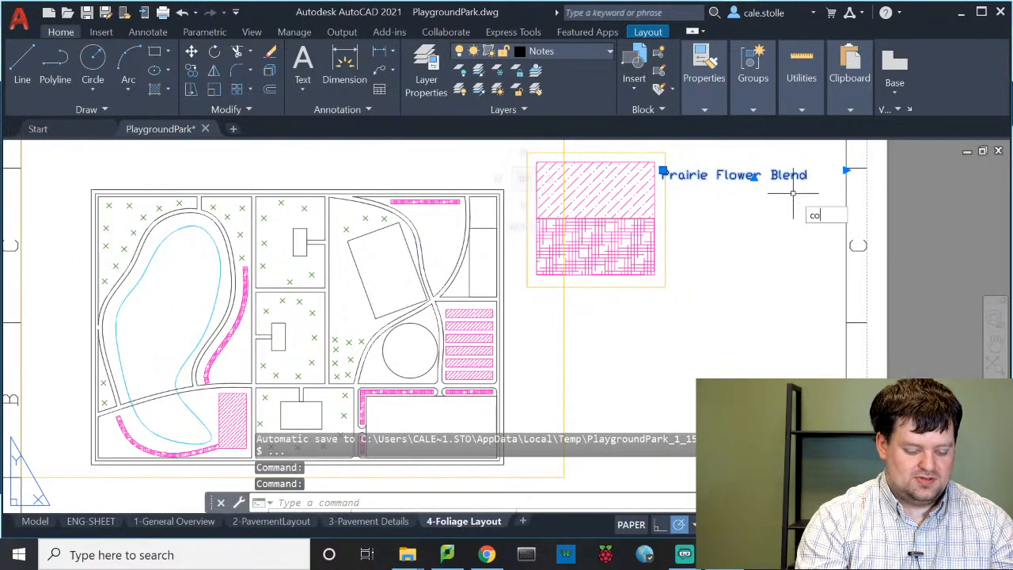
key("Return")
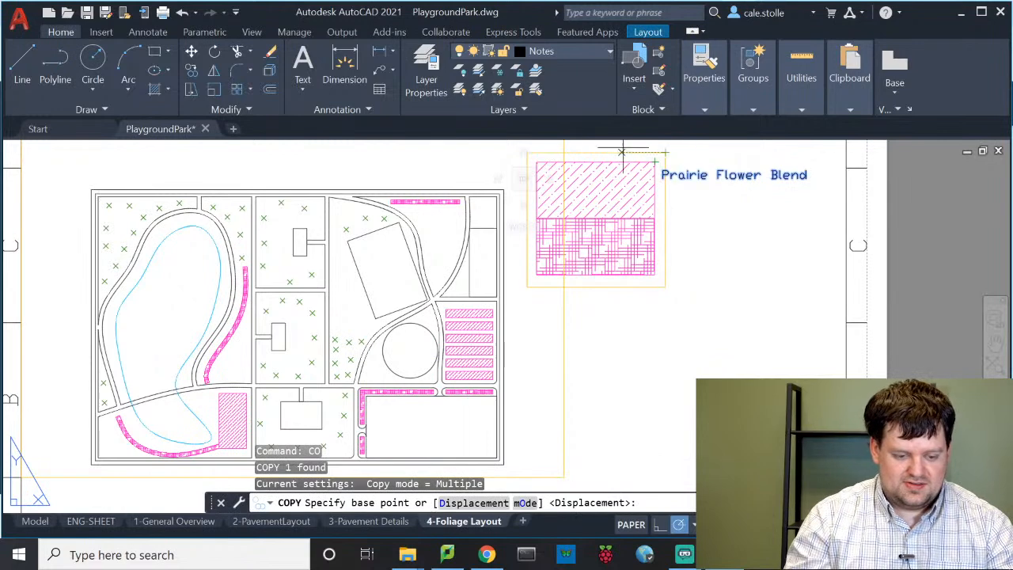
left_click(657, 157)
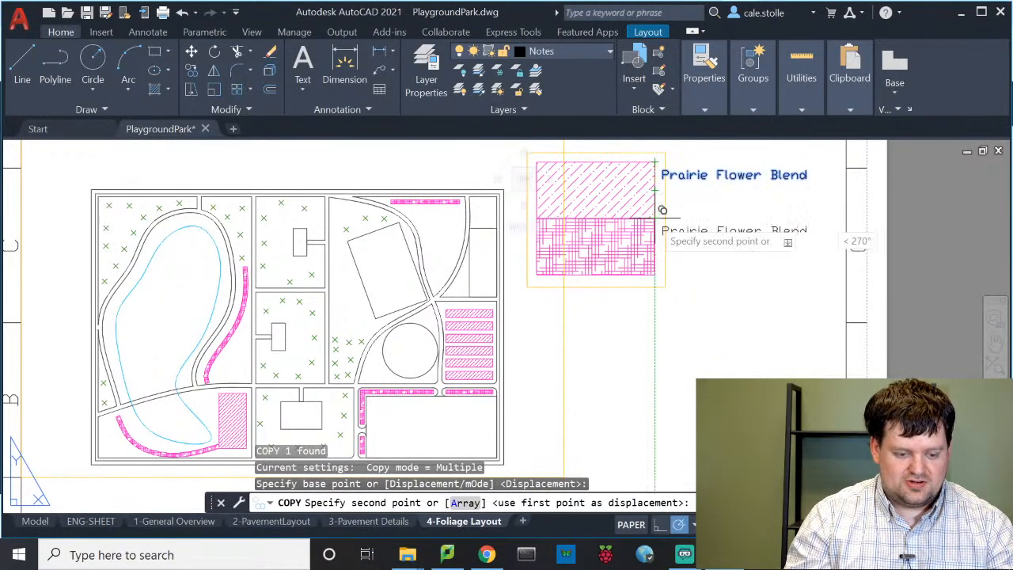
left_click(663, 210)
key("Escape")
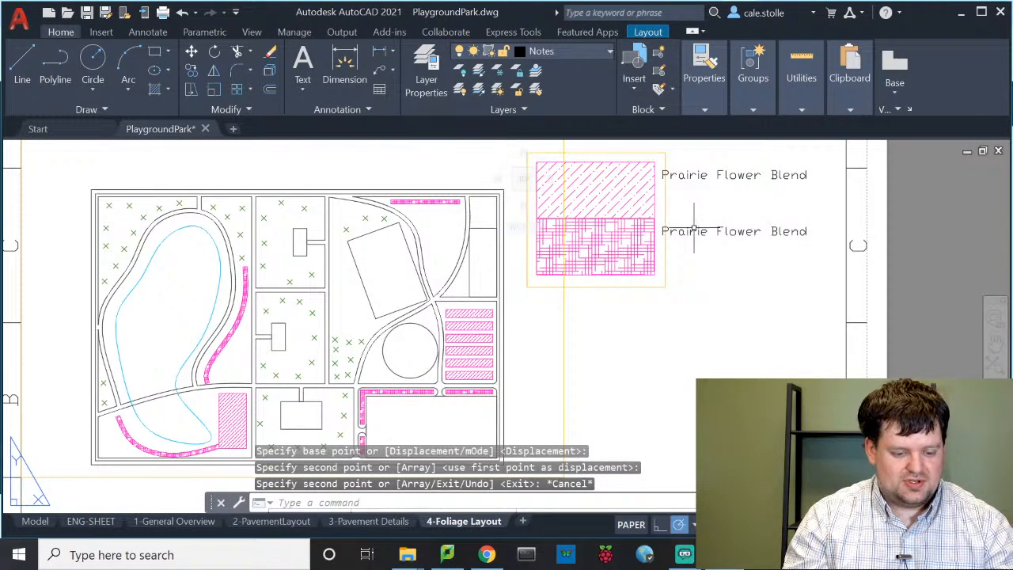
Step: Replace the copied label's text beside the lower swatch with "Common Boxwood Shrub"
double_click(697, 231)
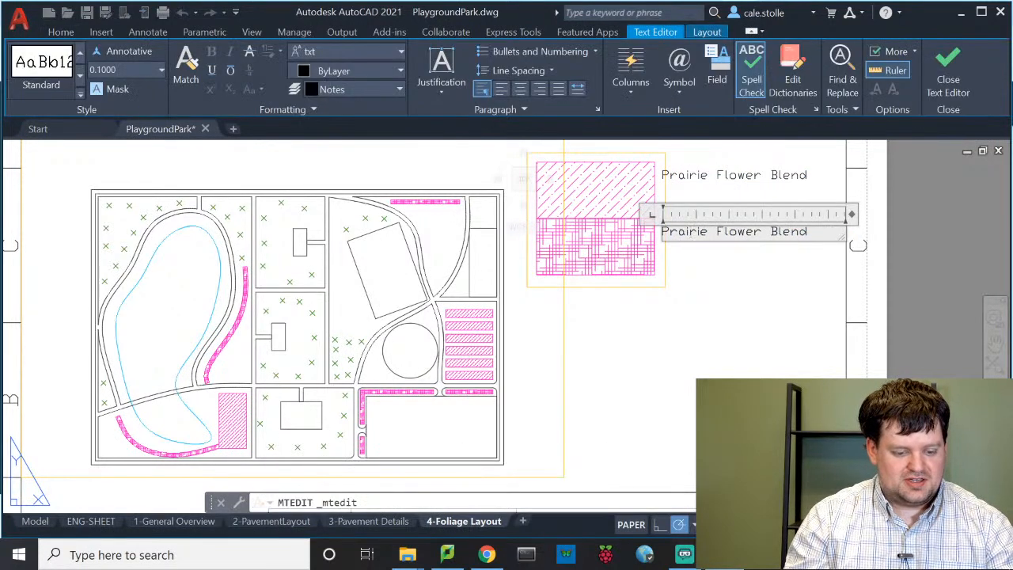
key("ctrl+a")
type("Co")
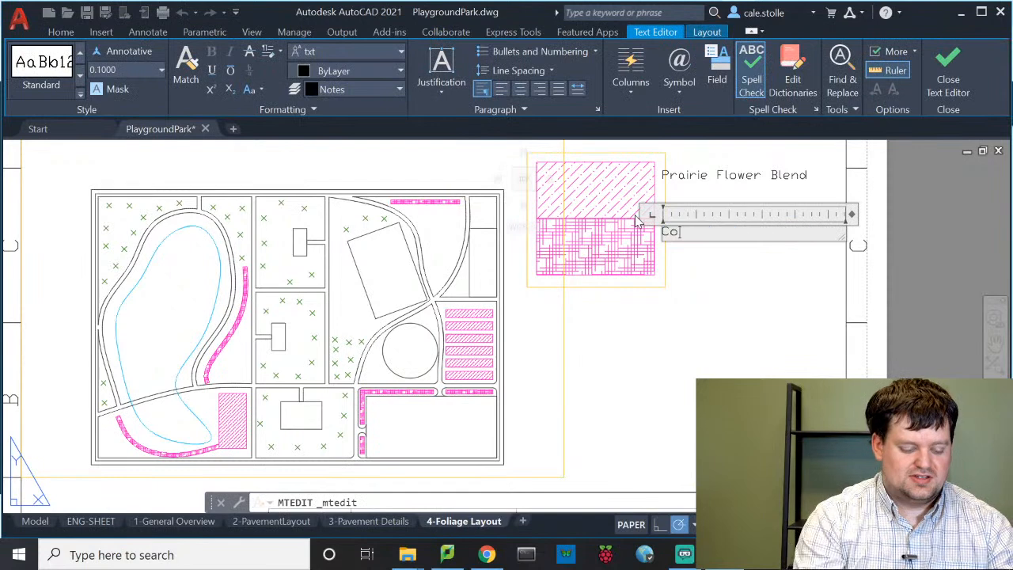
type("mmon Boxwood Shrub")
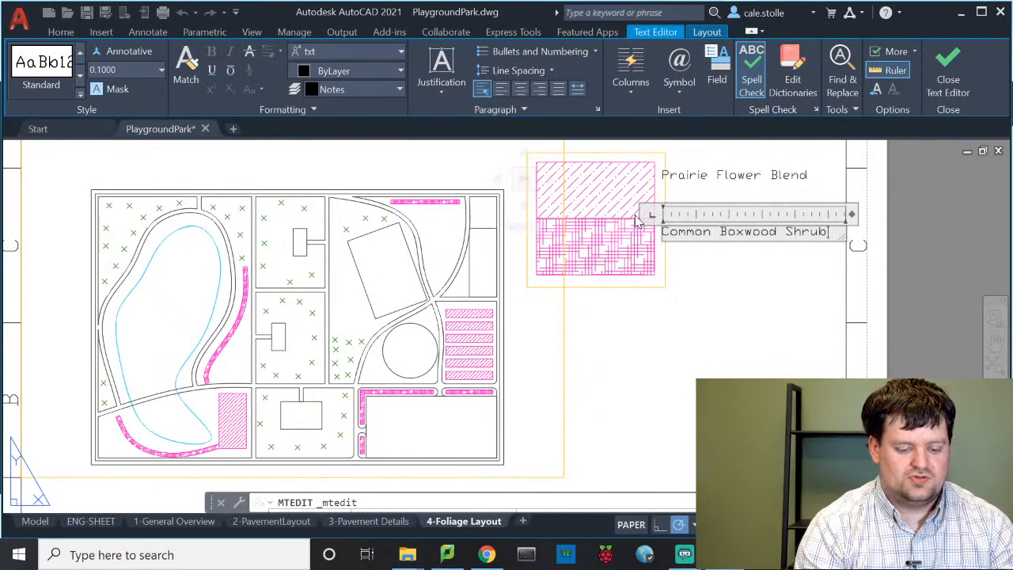
left_click(658, 304)
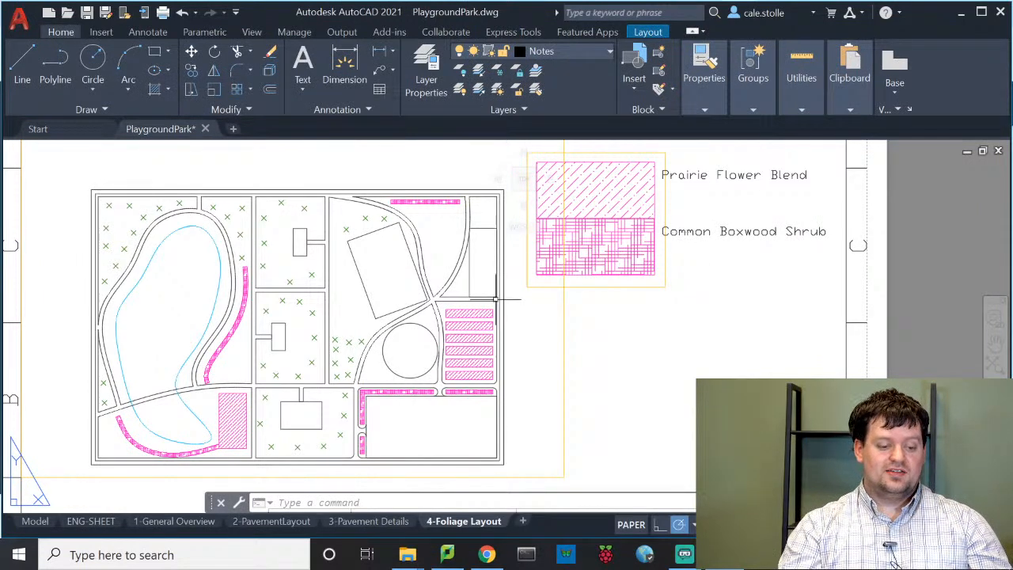
Step: Create a wide multiline text box below the foliage swatches and enter the heading "Notes:"
scroll(554, 346, "down", 3)
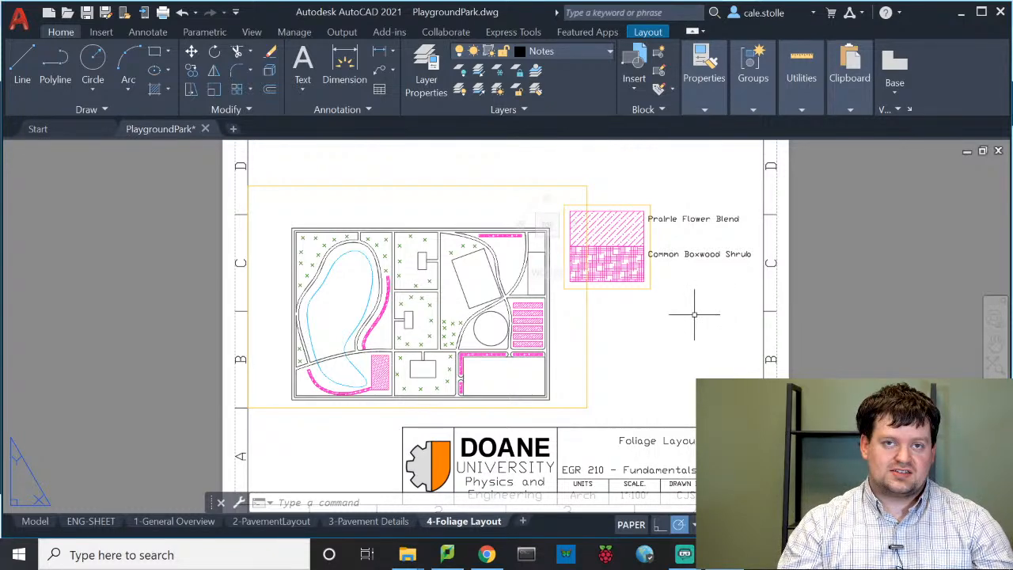
type("mtext")
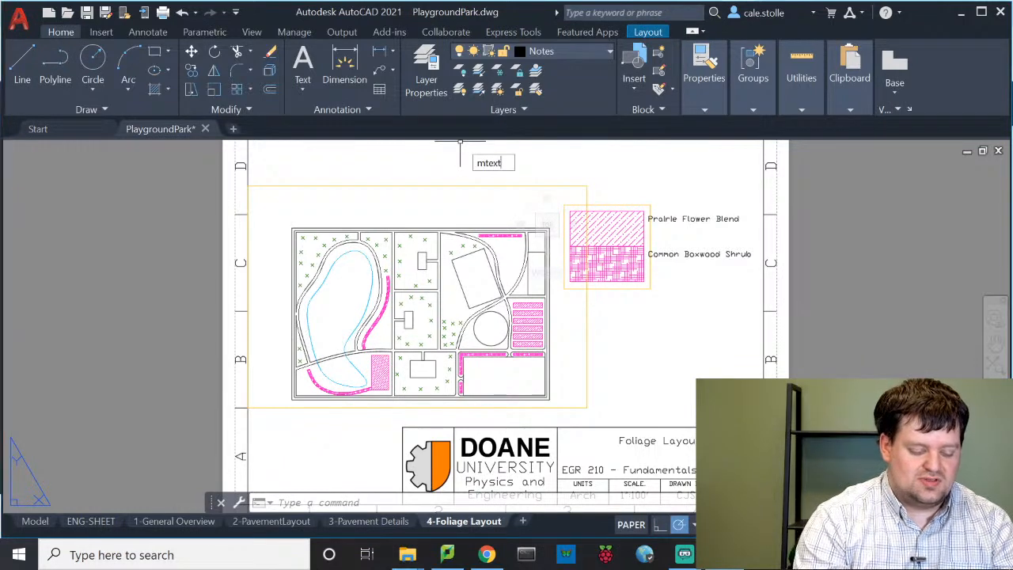
key("Return")
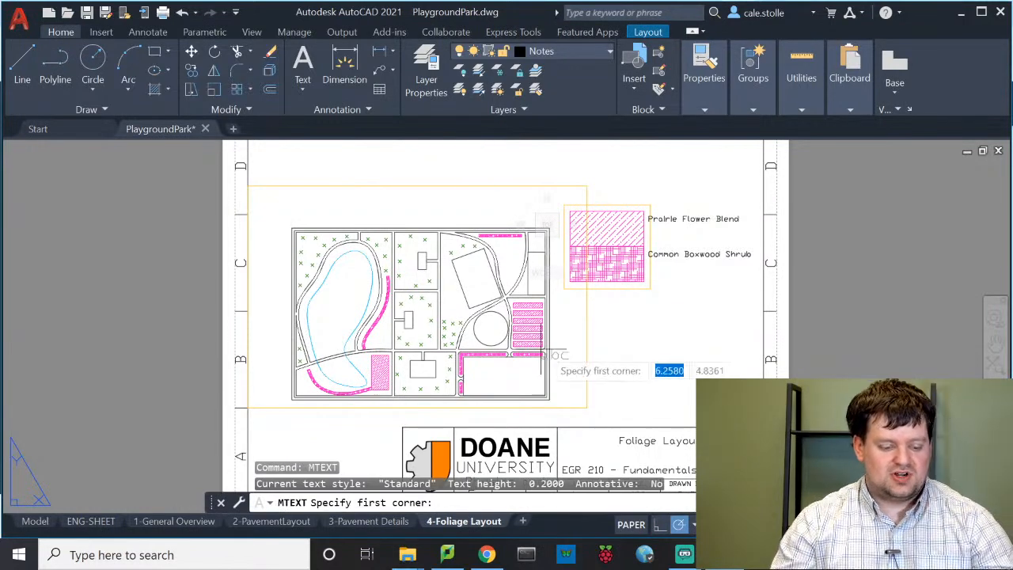
left_click(568, 335)
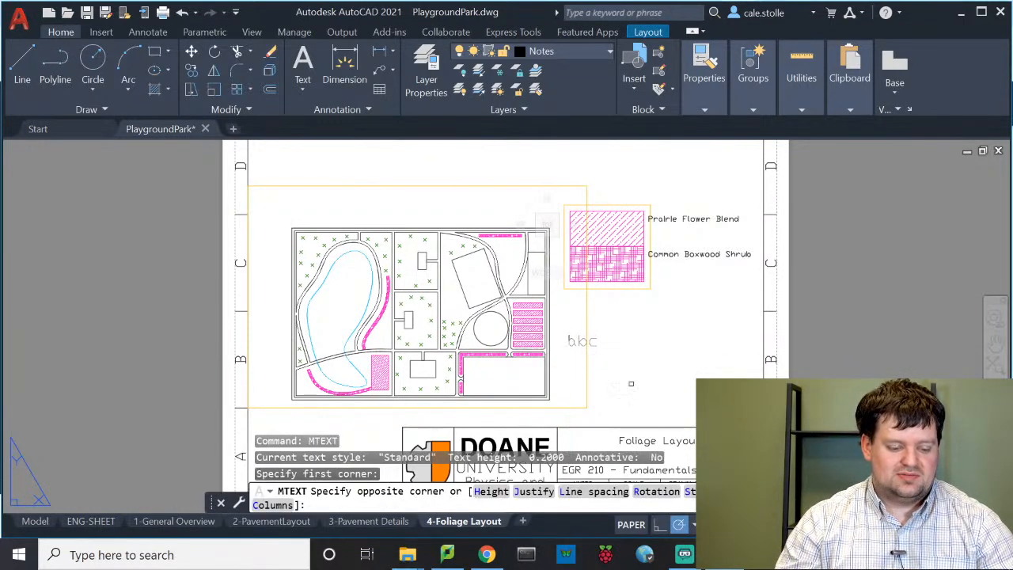
left_click(762, 415)
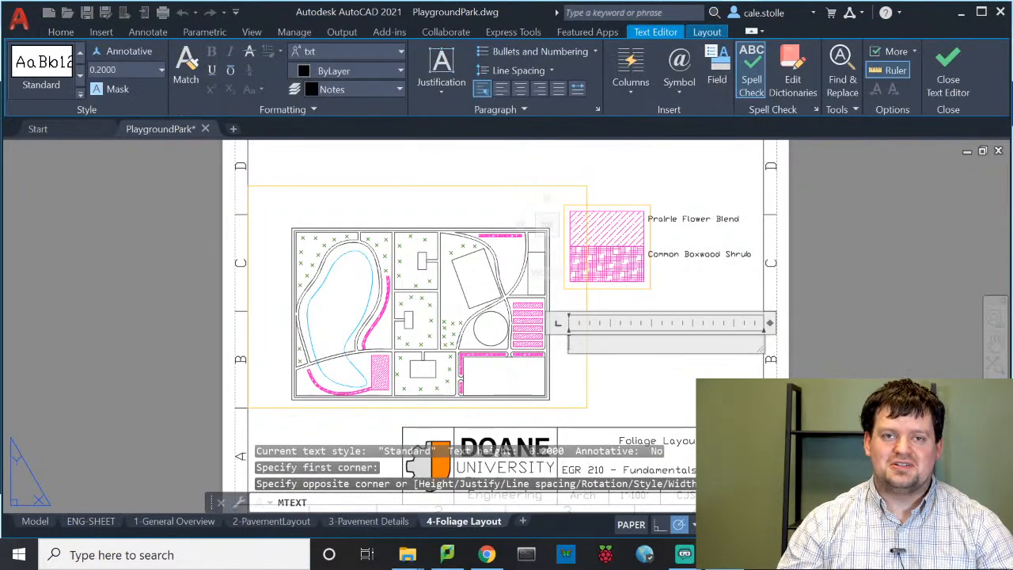
type("Notes:")
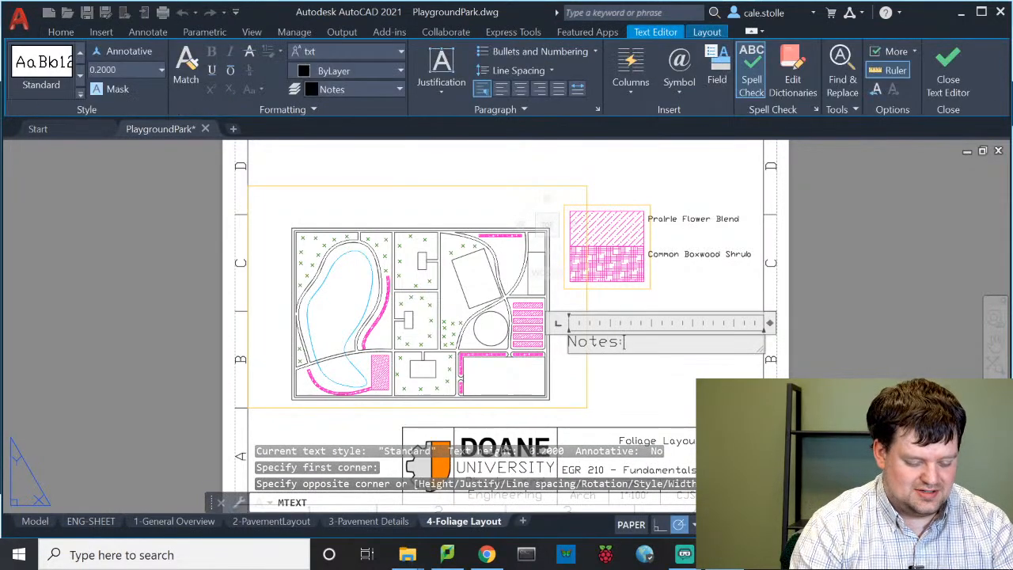
Step: Set the text height of the whole "Notes:" heading to 0.1
key("ctrl+a")
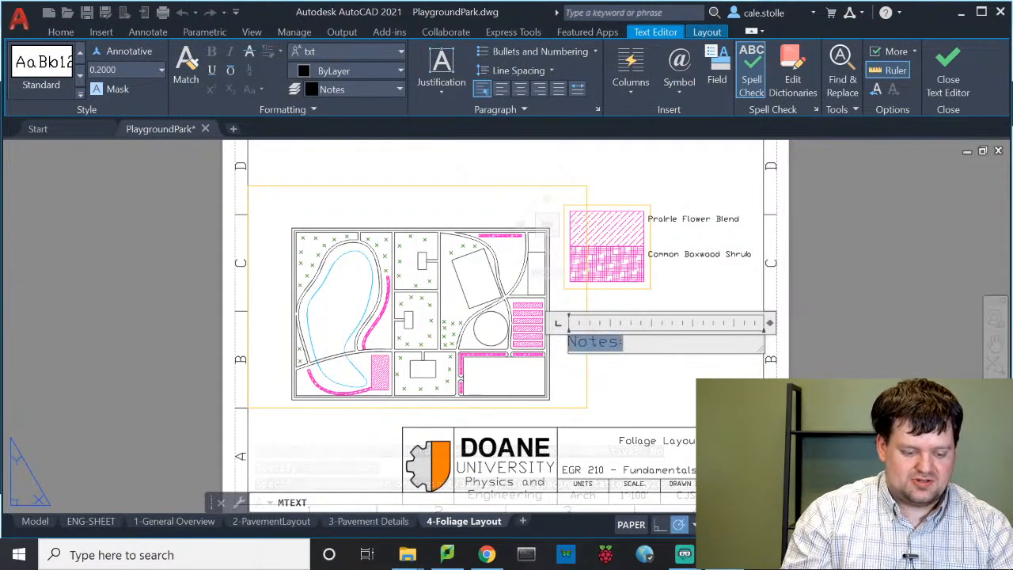
left_click(129, 70)
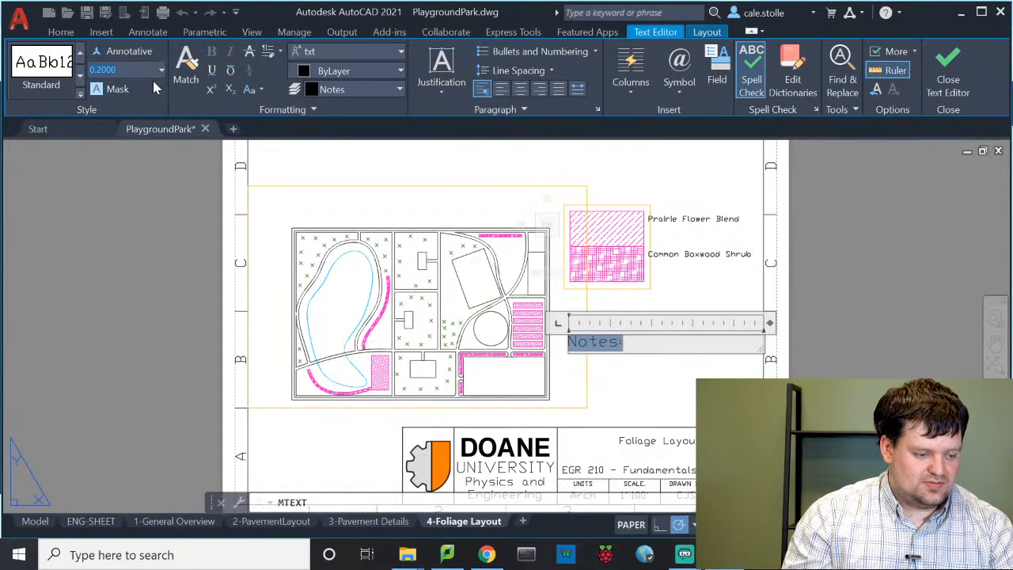
type("0.1")
key("Return")
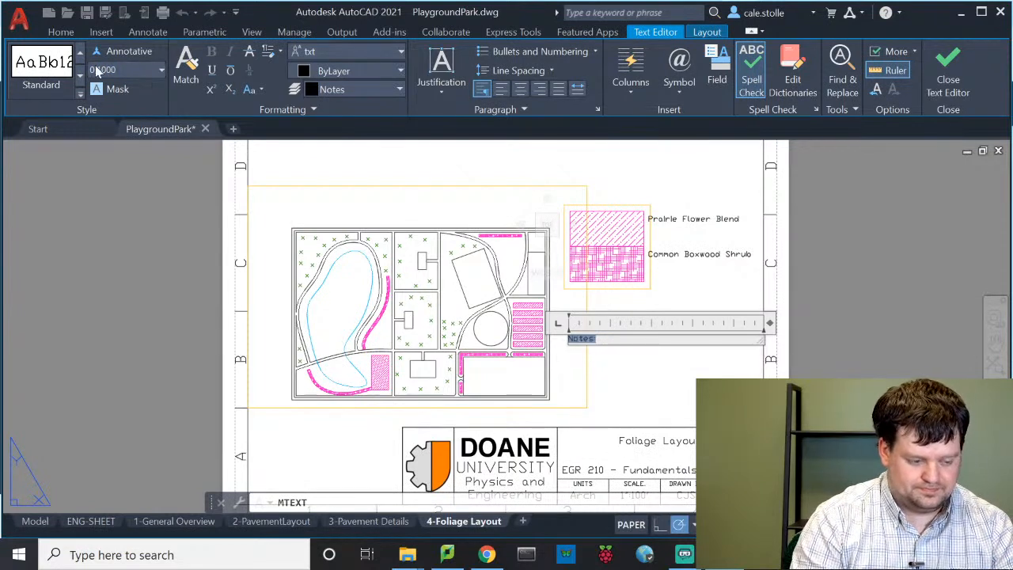
Step: Start a numbered list under the "Notes:" heading with item 1, "All trees are Northern Red Oak"
left_click(621, 341)
key("Return")
type("1")
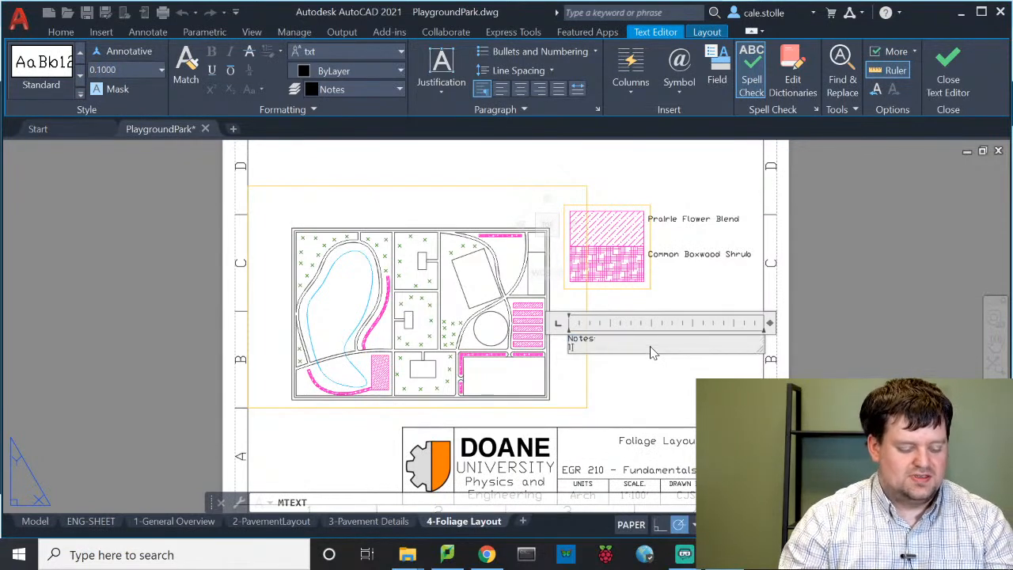
type(". All trees are Northern Red Oak")
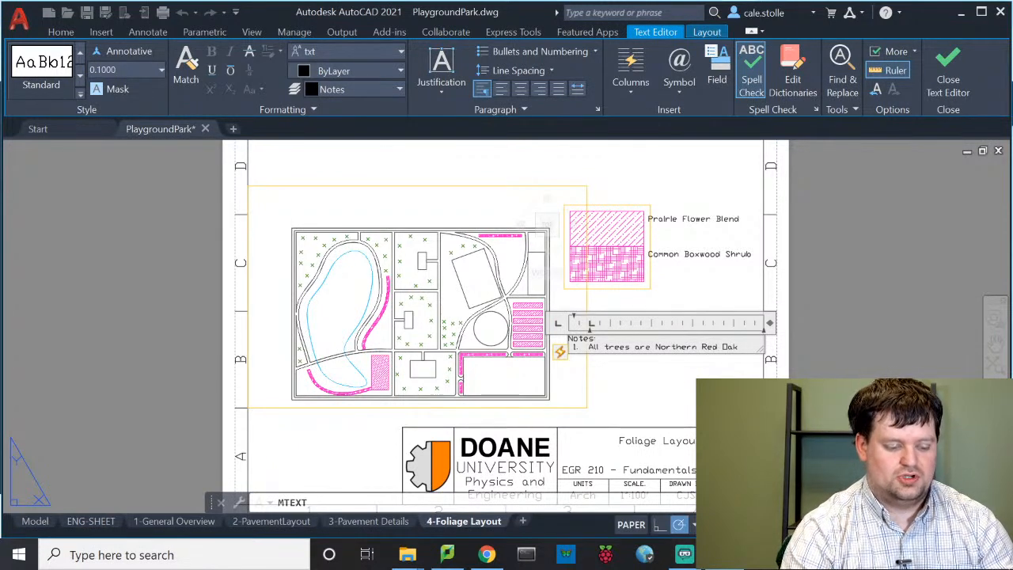
Step: Add note 2, "Shrubs are installed 4' apart", consulting the common boxwood entry in the Nebraska shrub PDF in Chrome
key("Return")
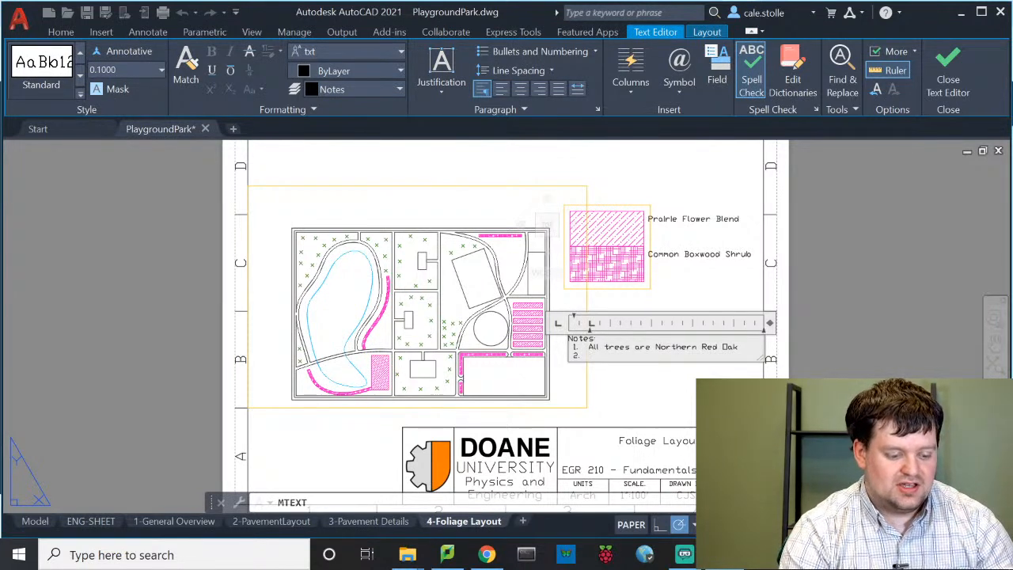
type("Shrubs a")
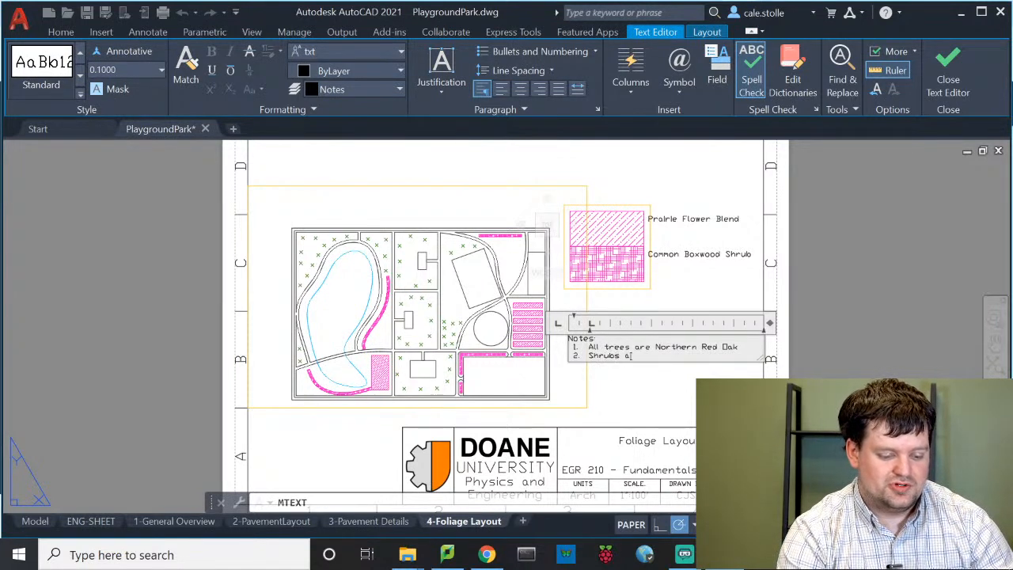
type("re installed")
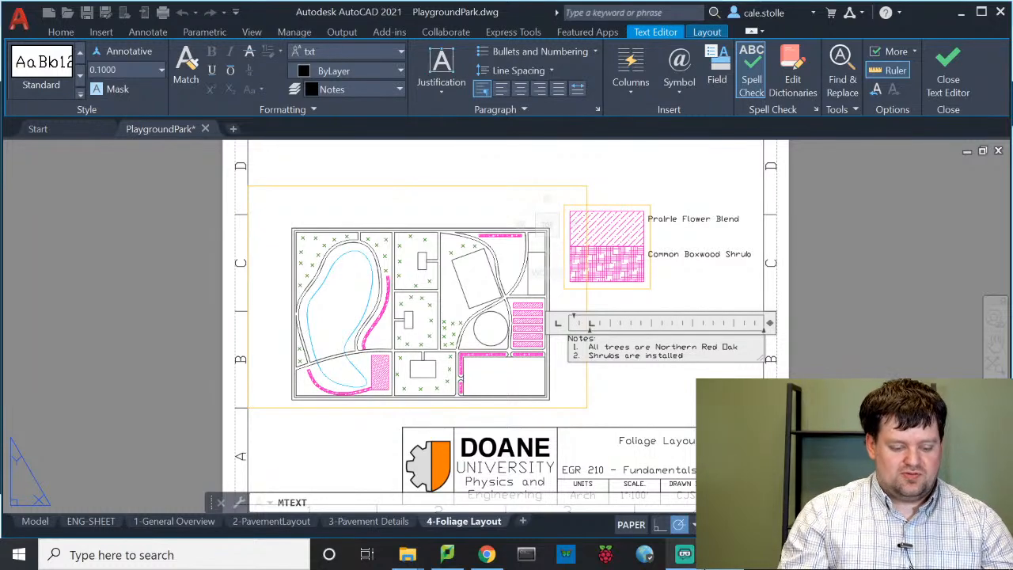
left_click(487, 555)
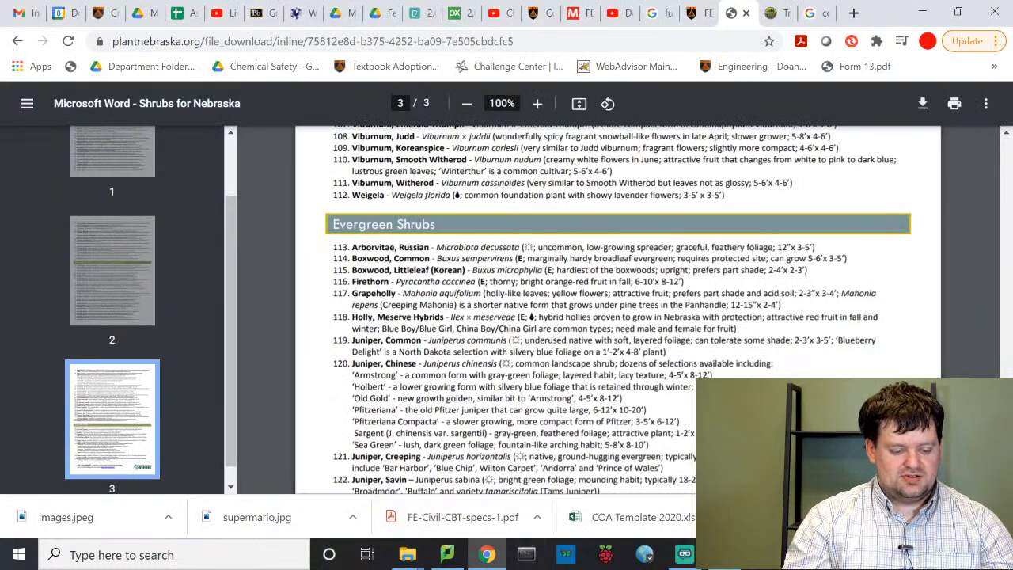
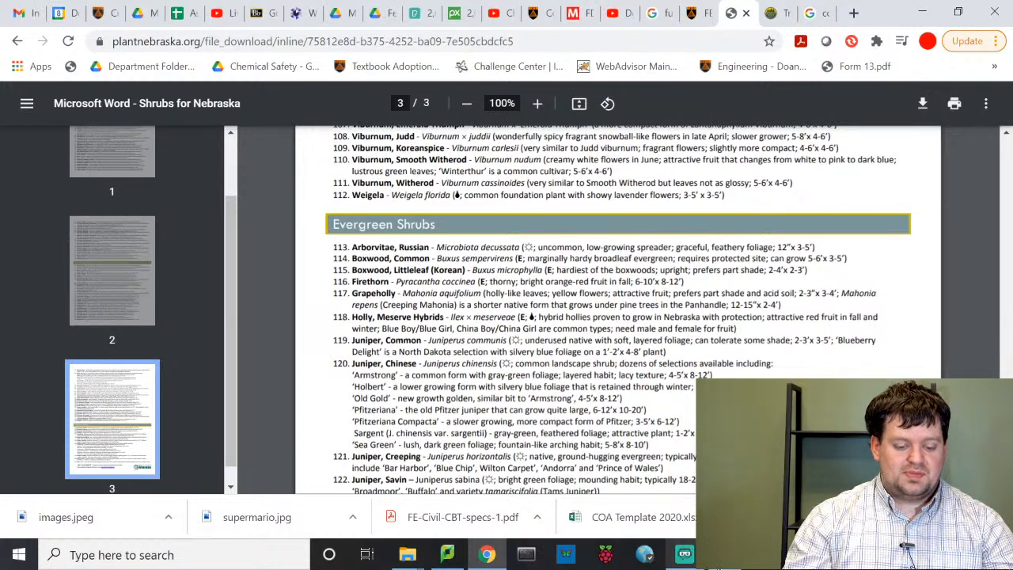
left_click(724, 554)
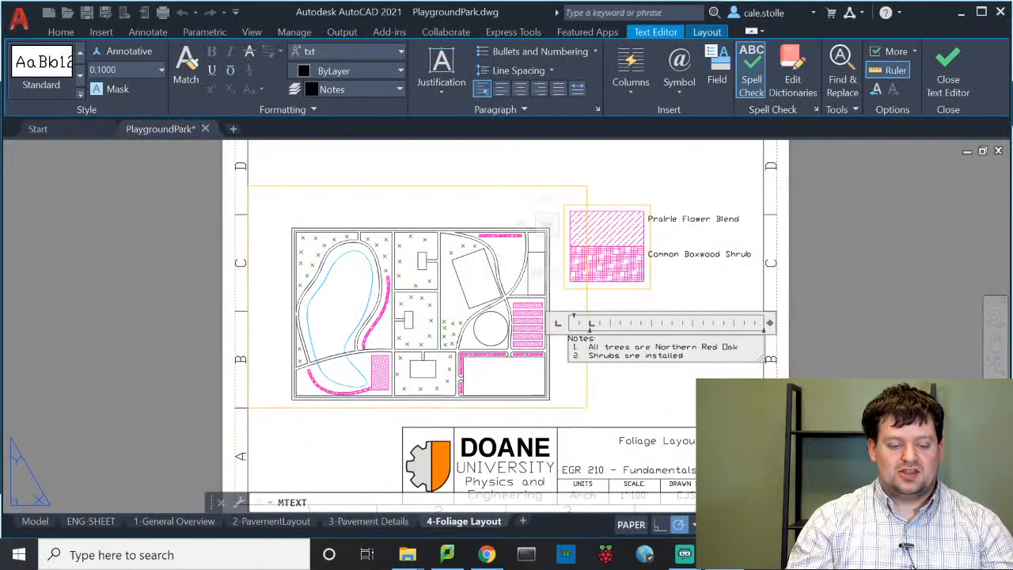
type("4'")
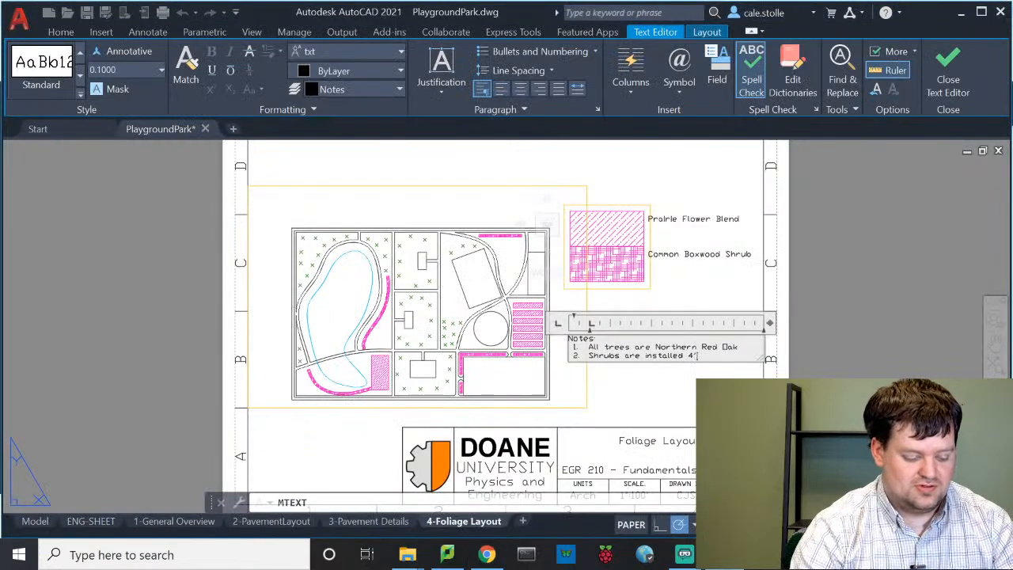
type(" apart")
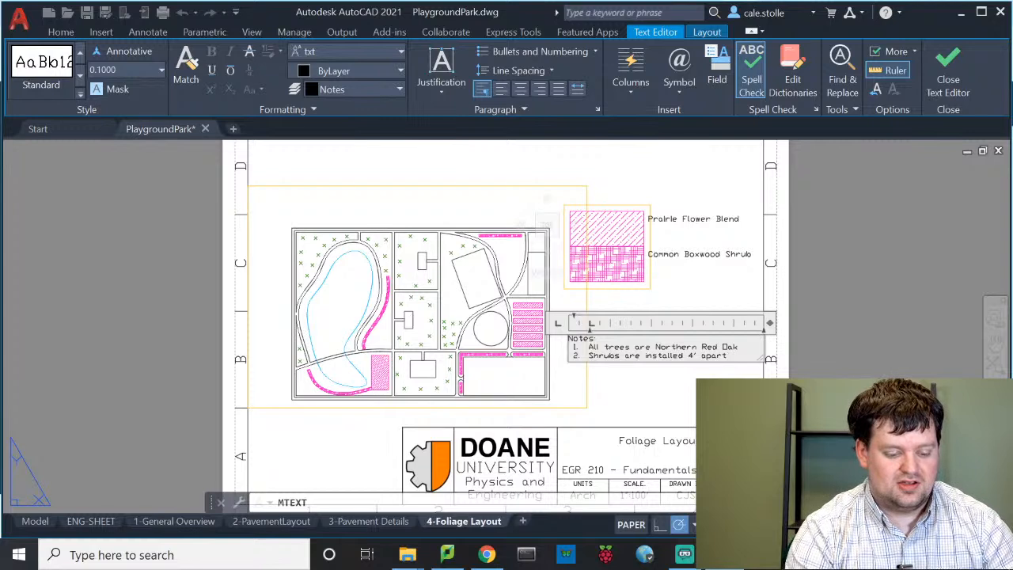
Step: Add note 3 to the numbered list, "The selection of prairie flowers must be native to Nebraska"
key("Return")
type("The selecti")
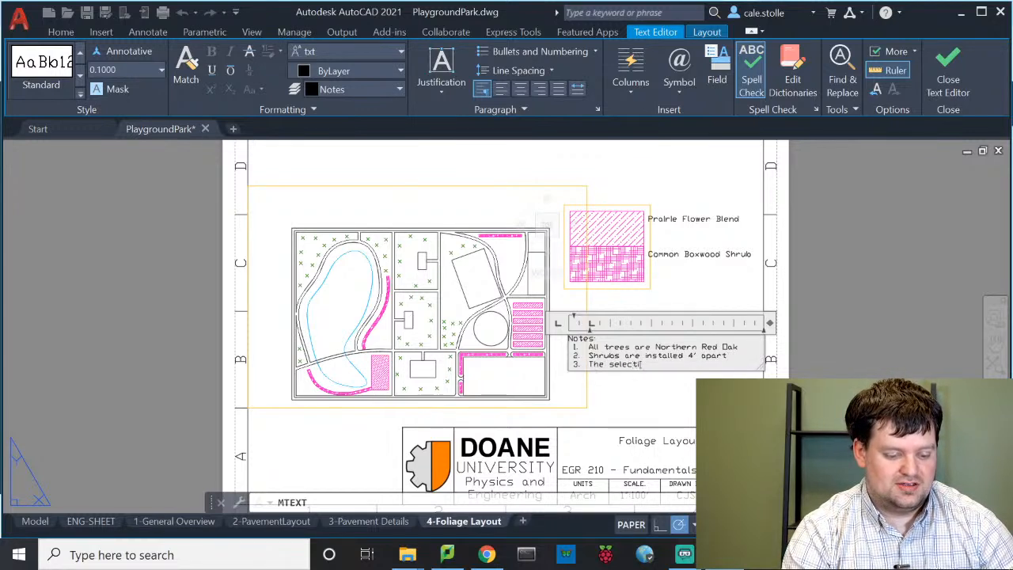
type("on of prairi")
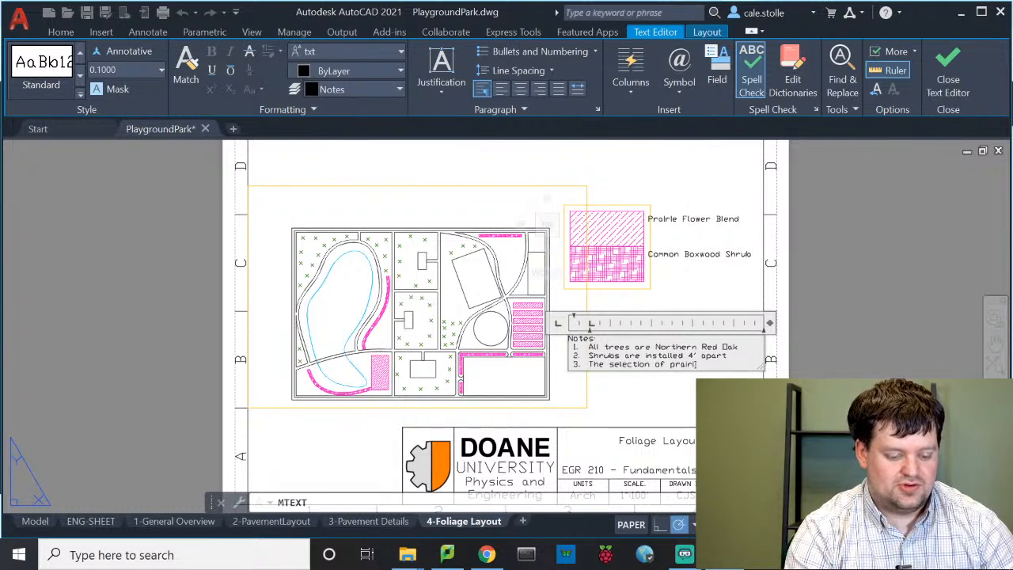
type("e flowers i")
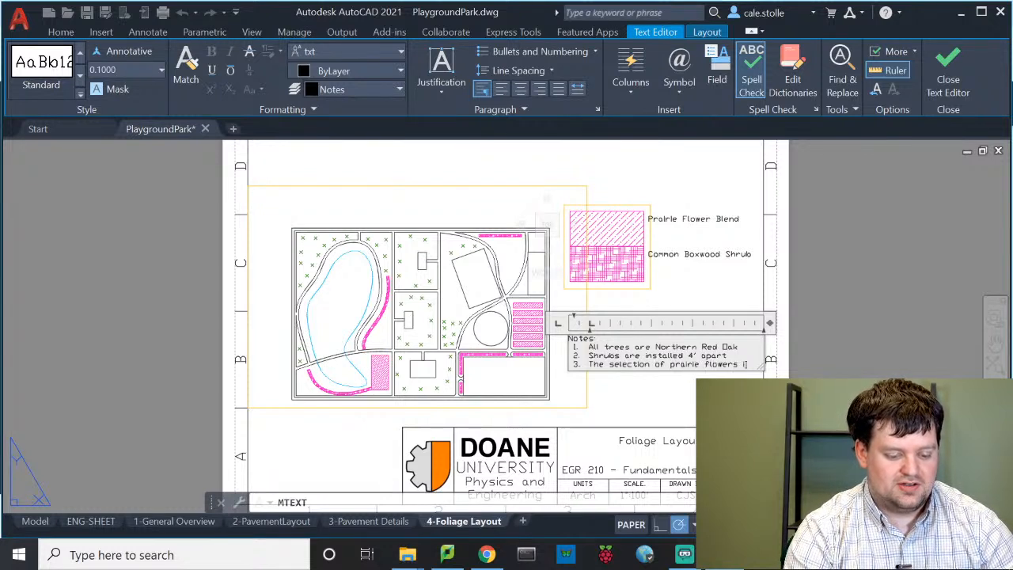
type("s up to the discrec")
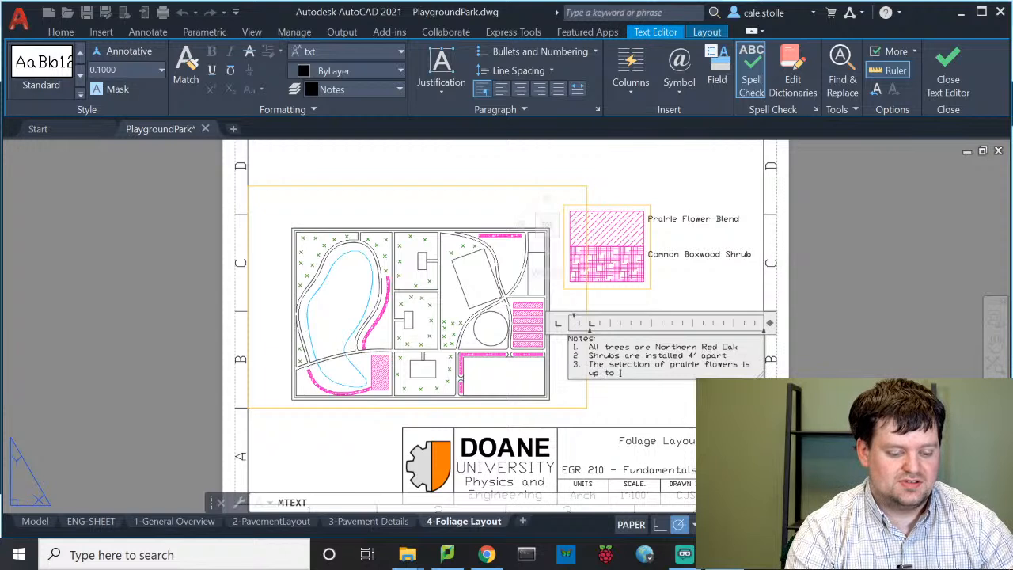
key("BackSpace")
key("BackSpace")
key("BackSpace")
key("BackSpace")
key("BackSpace")
key("BackSpace")
key("BackSpace")
key("BackSpace")
key("BackSpace")
key("BackSpace")
key("BackSpace")
key("BackSpace")
key("BackSpace")
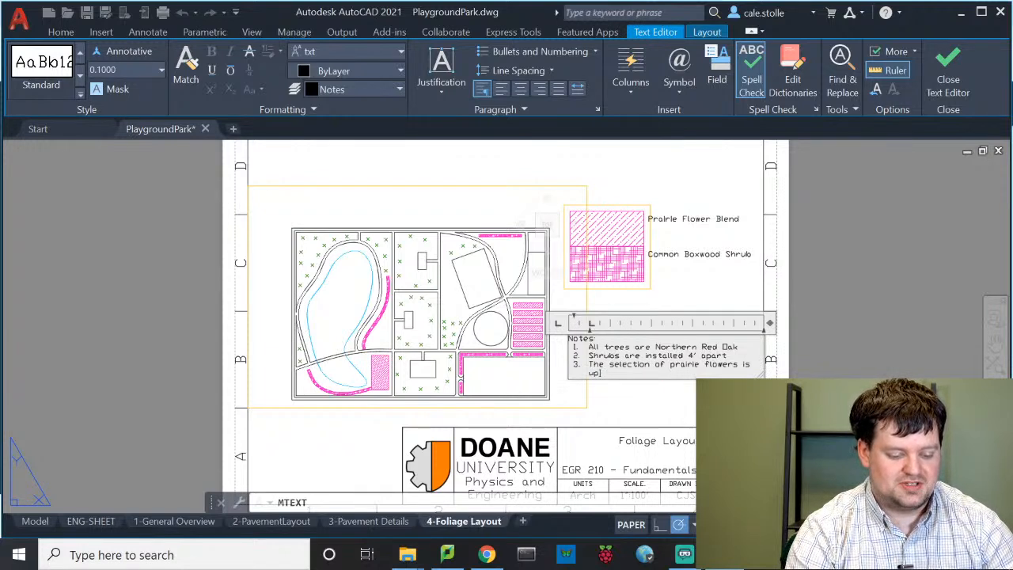
key("BackSpace")
key("BackSpace")
key("BackSpace")
key("BackSpace")
type("m")
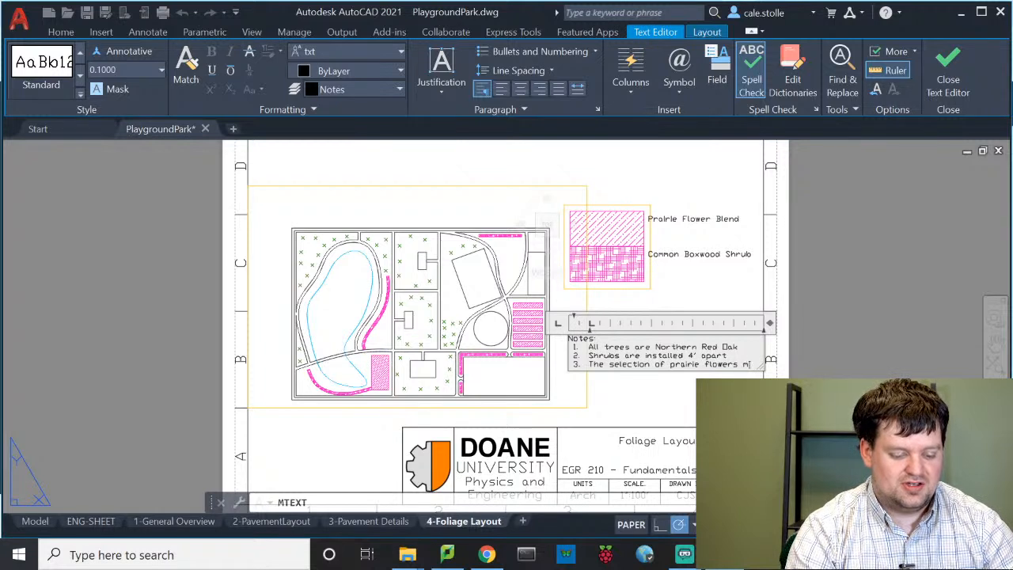
type("ust be native to Nebraska")
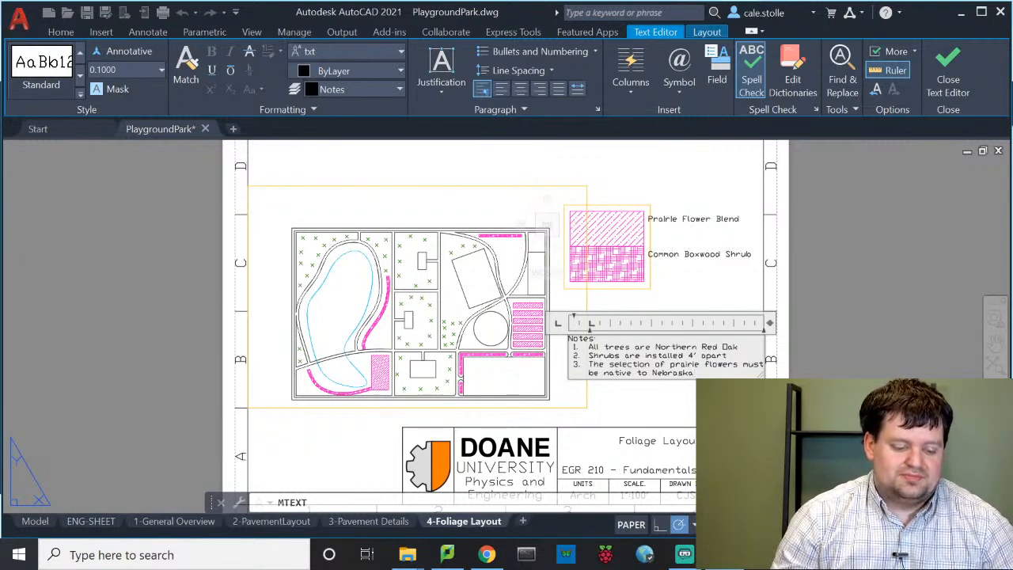
Step: Add note 4, beginning "All flower beds are to" and ending "with natural wood mulch", and finish editing the notes text
key("Return")
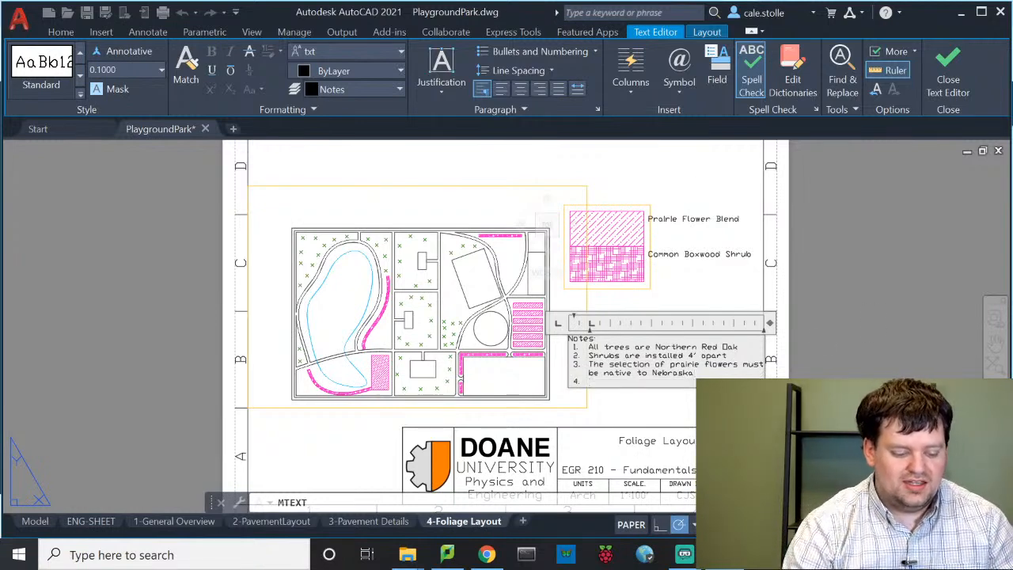
type("All flower beds are to")
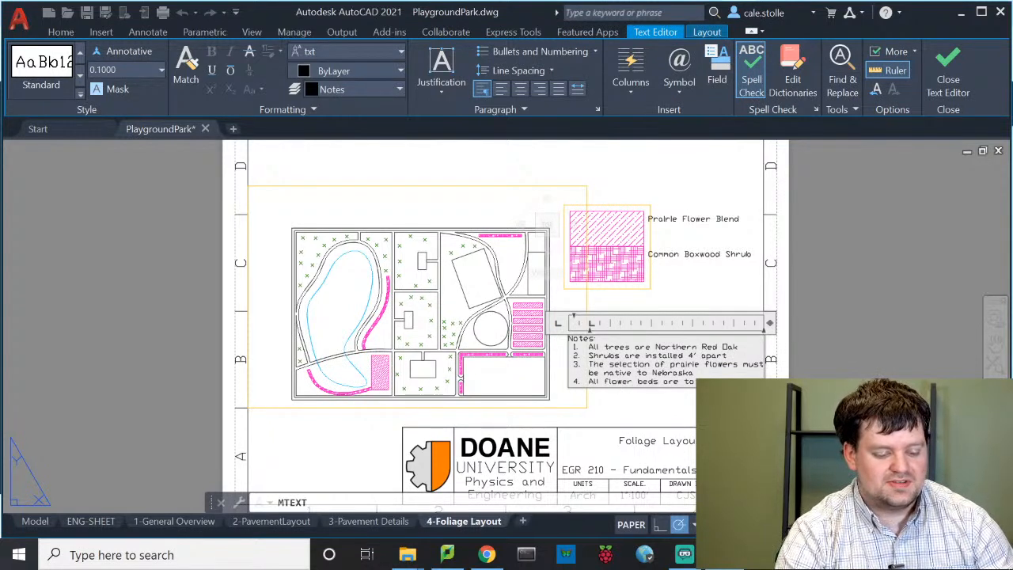
type("with natu")
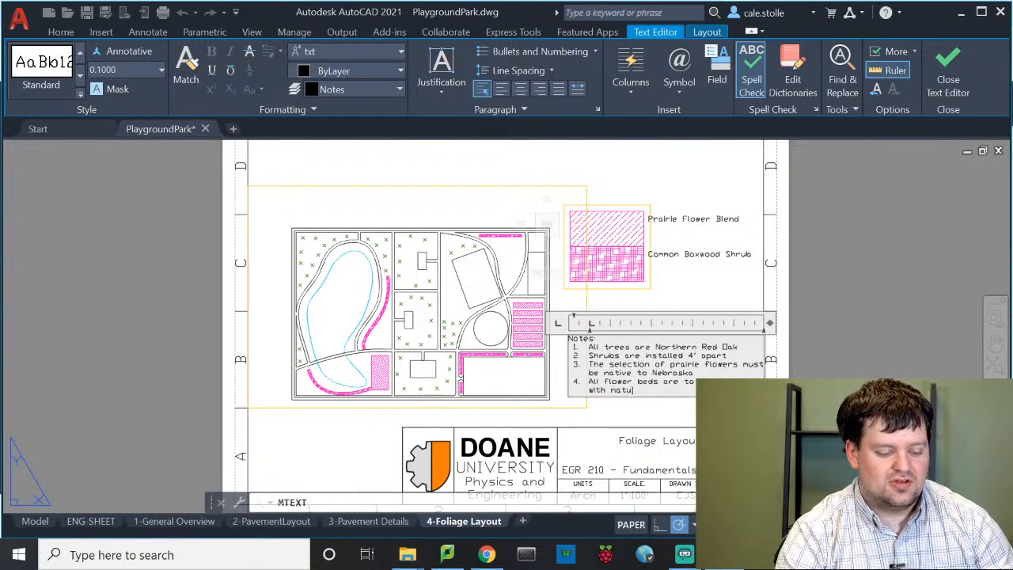
type("ral wood mulch")
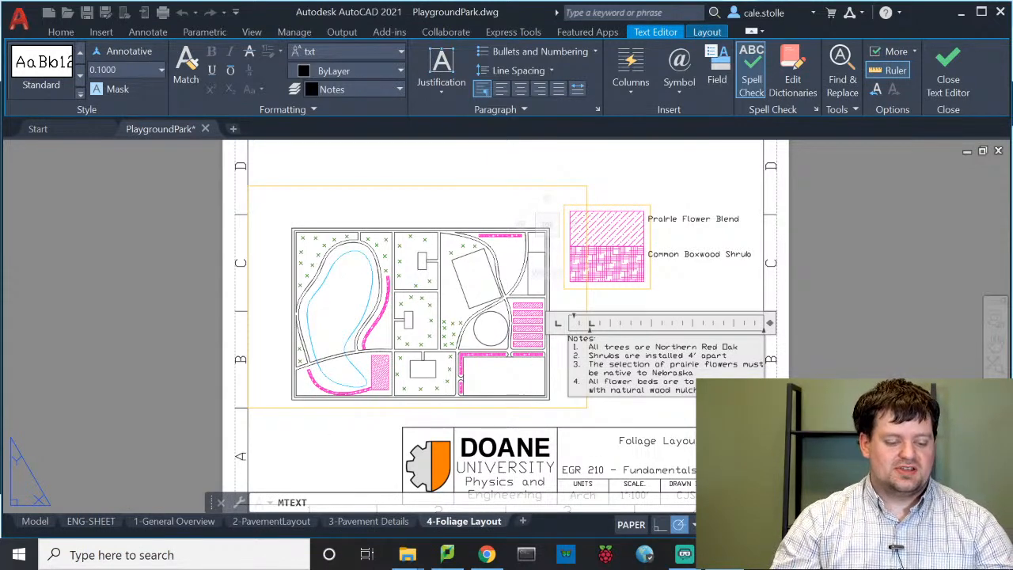
left_click(318, 426)
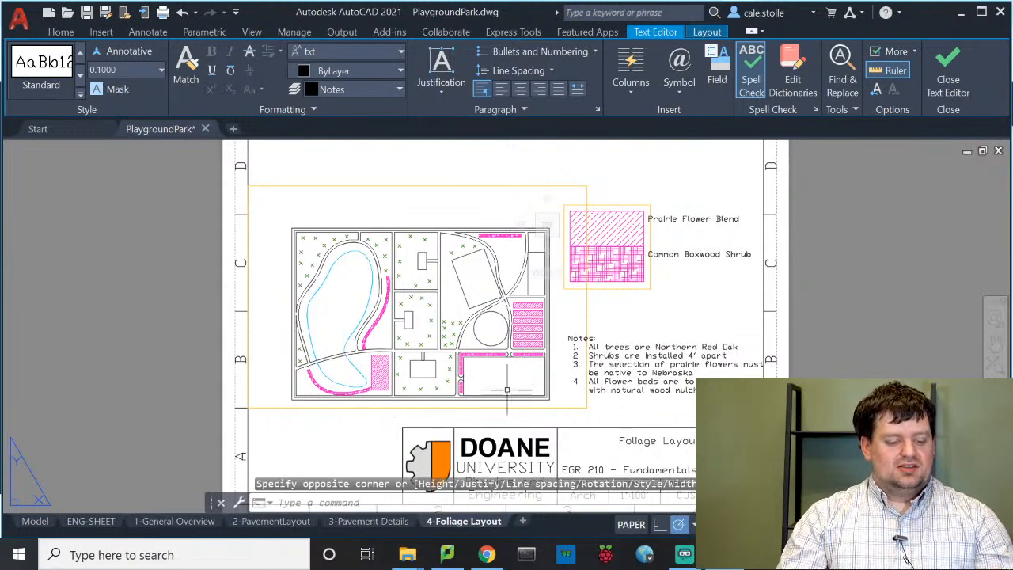